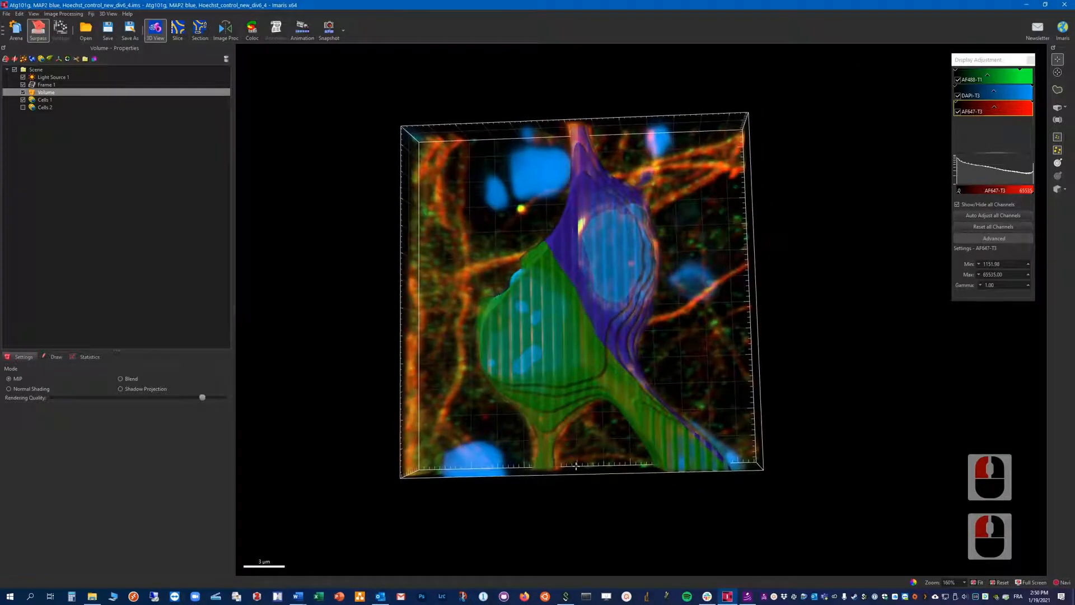
- Select the Cells 1 object and inspect its segmented cells from several angles
left_click(56, 100)
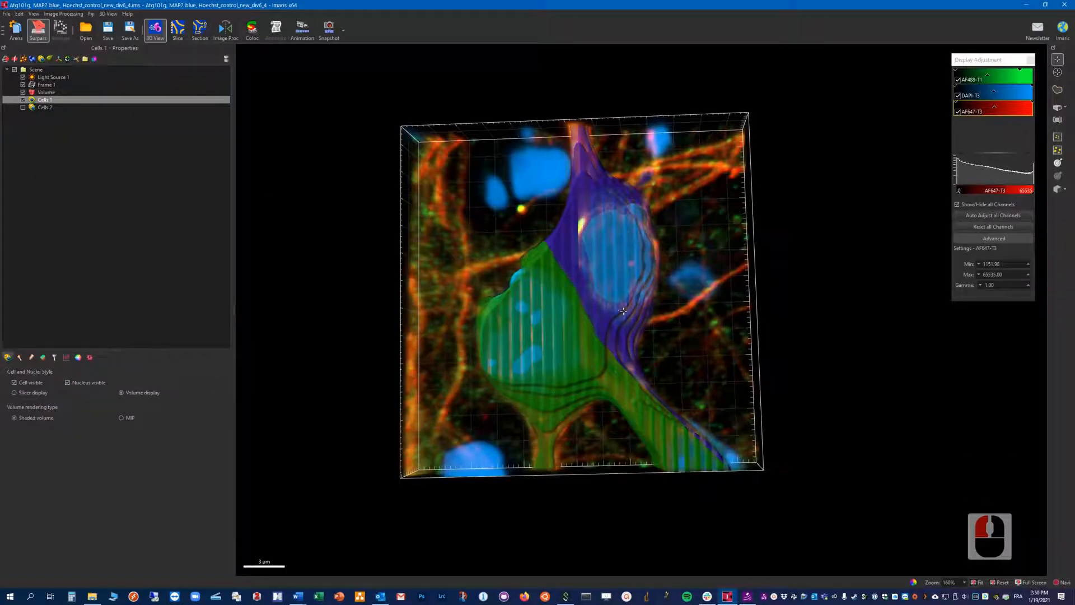
left_click_drag(574, 368, 615, 343)
left_click(601, 337)
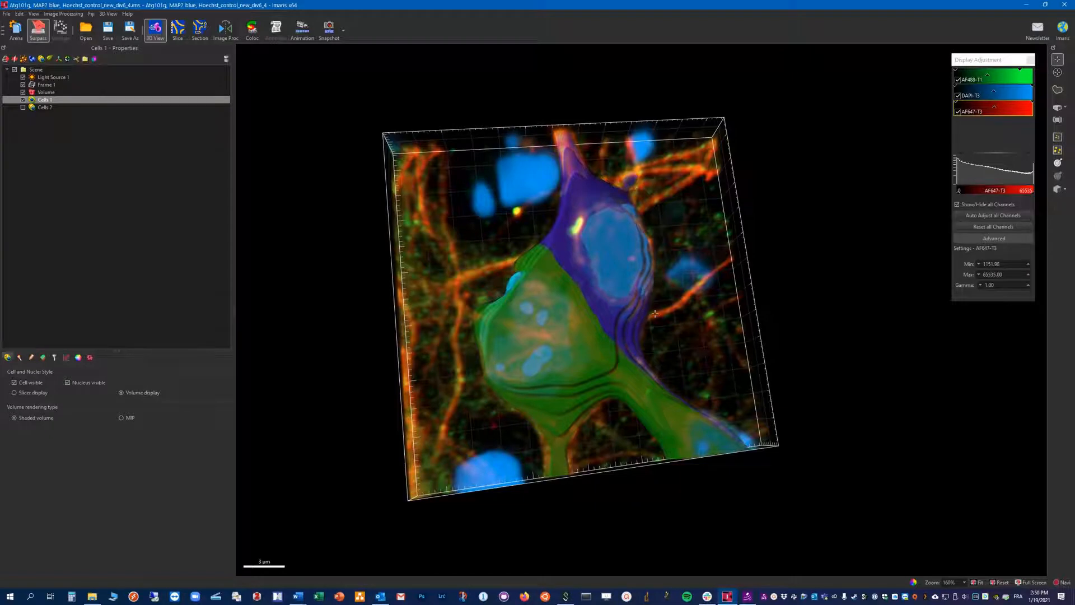
left_click_drag(569, 369, 531, 356)
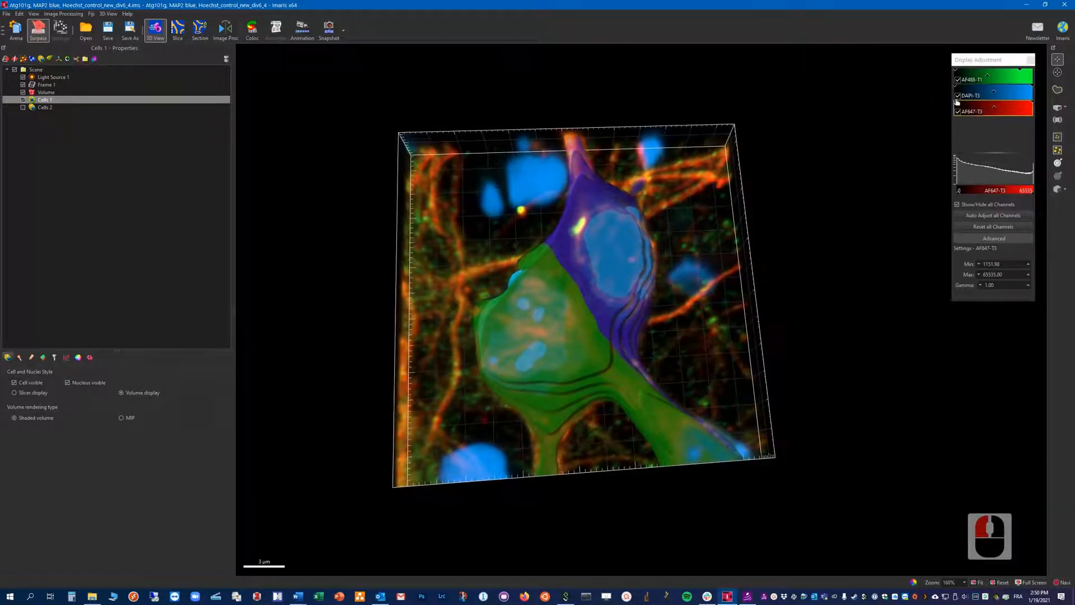
- Hide Cells 1 and turn off the DAPI-T3 and AF488-T1 channels to view only the AF647-T3 signal
left_click(22, 99)
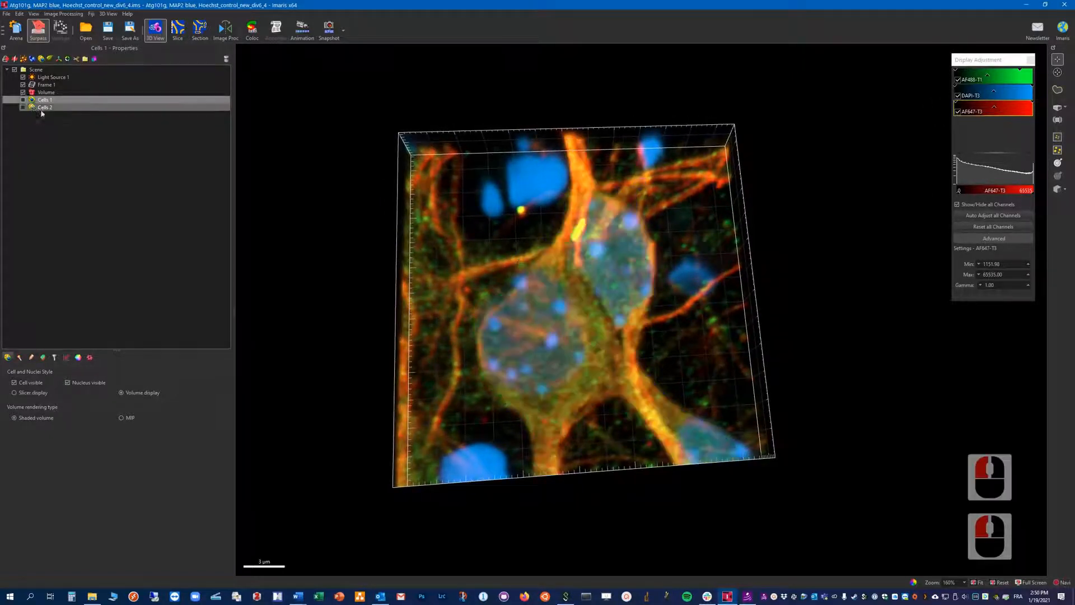
left_click(958, 96)
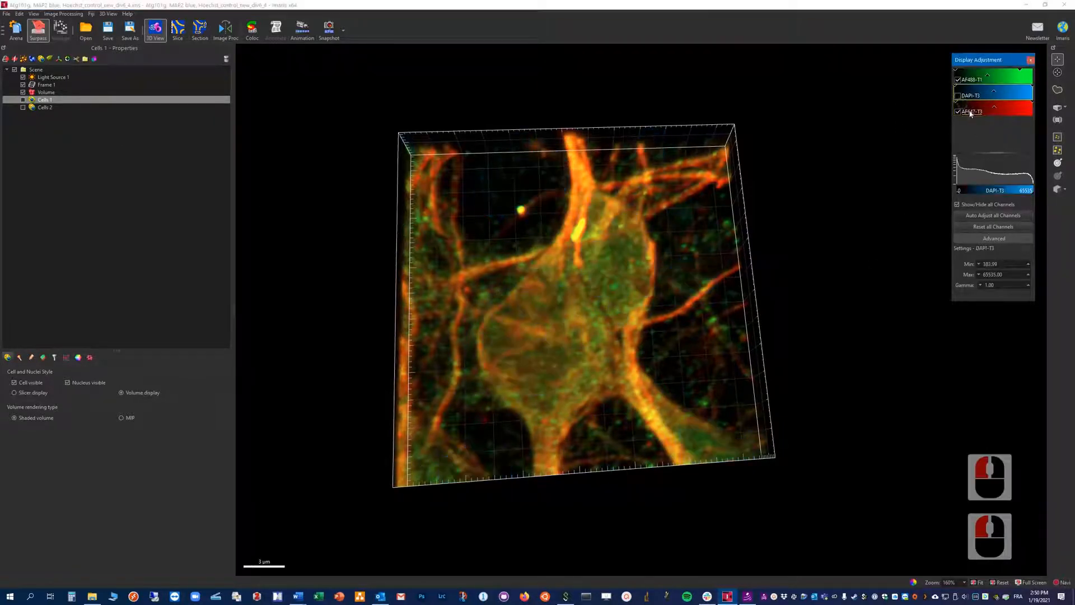
left_click(958, 80)
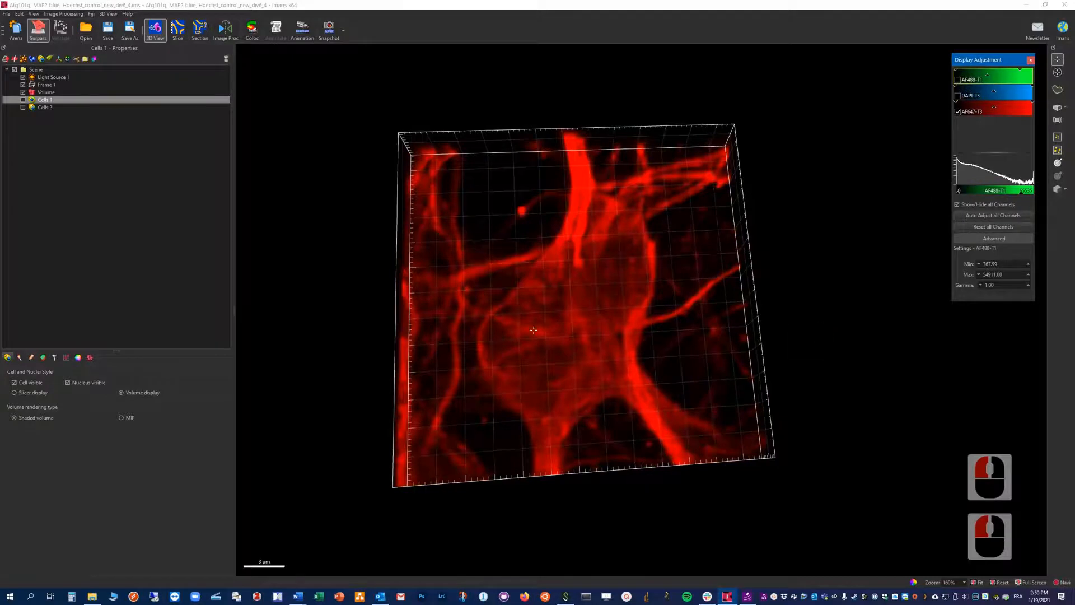
left_click_drag(617, 278, 603, 300)
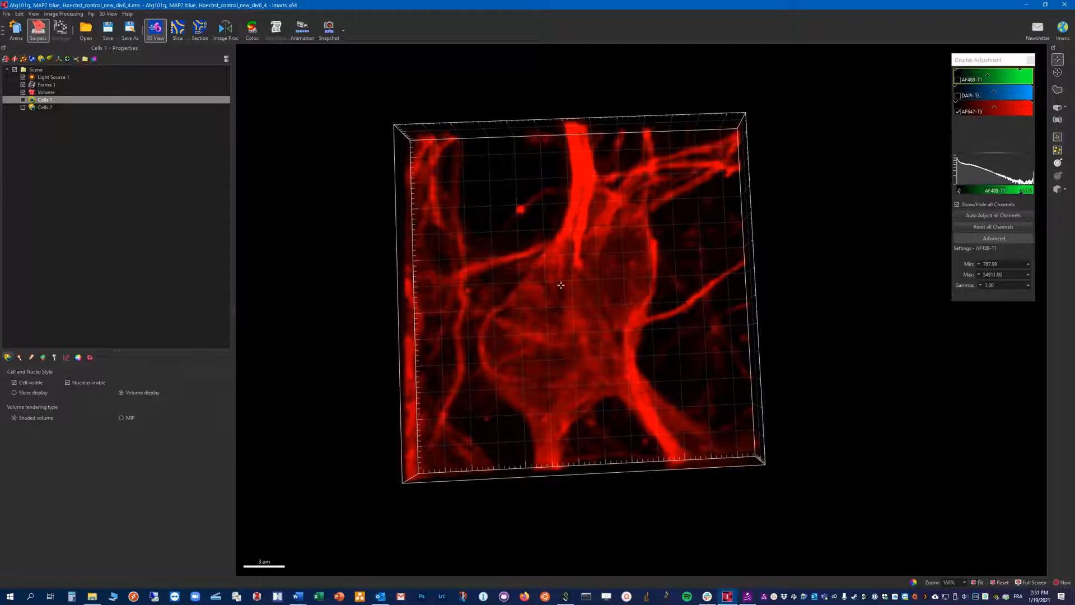
left_click_drag(585, 347, 512, 383)
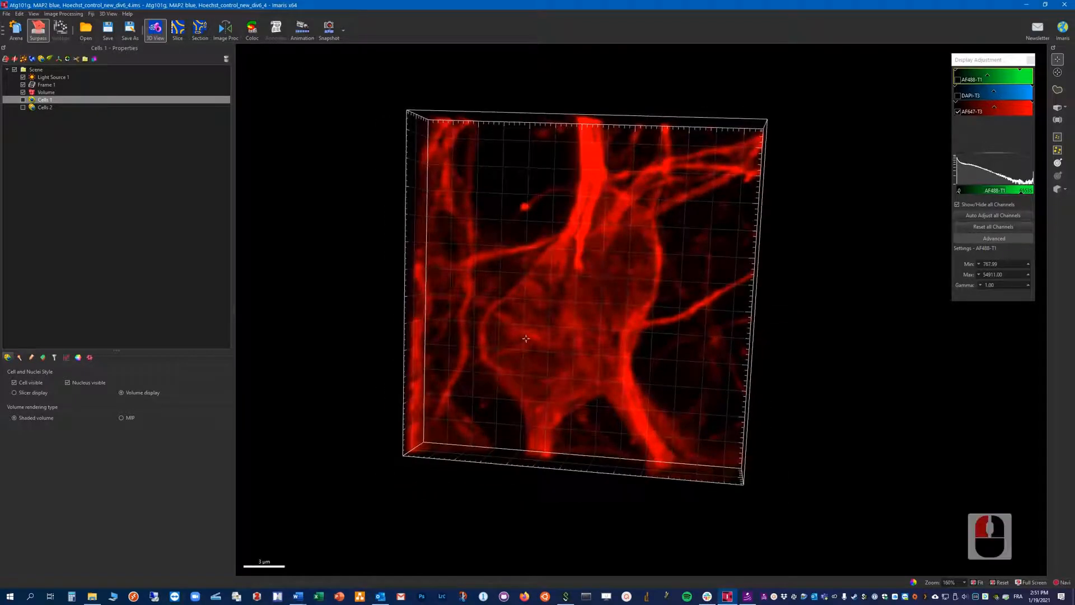
- Temporarily show Cells 1 over the AF647-T3 signal to compare the segmentation with the raw image, and hide it again
left_click(23, 100)
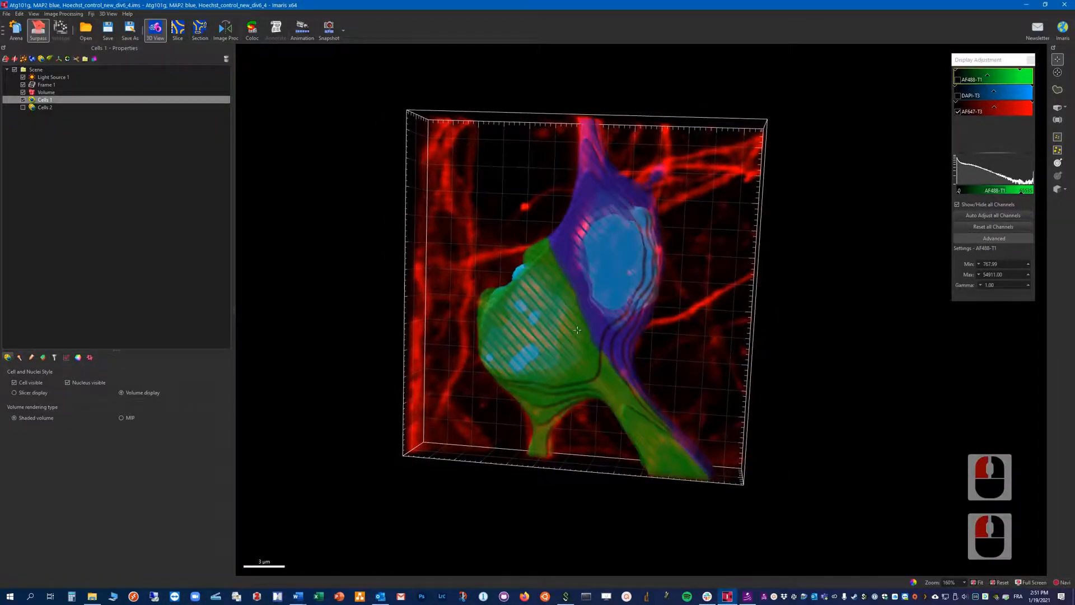
left_click_drag(577, 329, 660, 294)
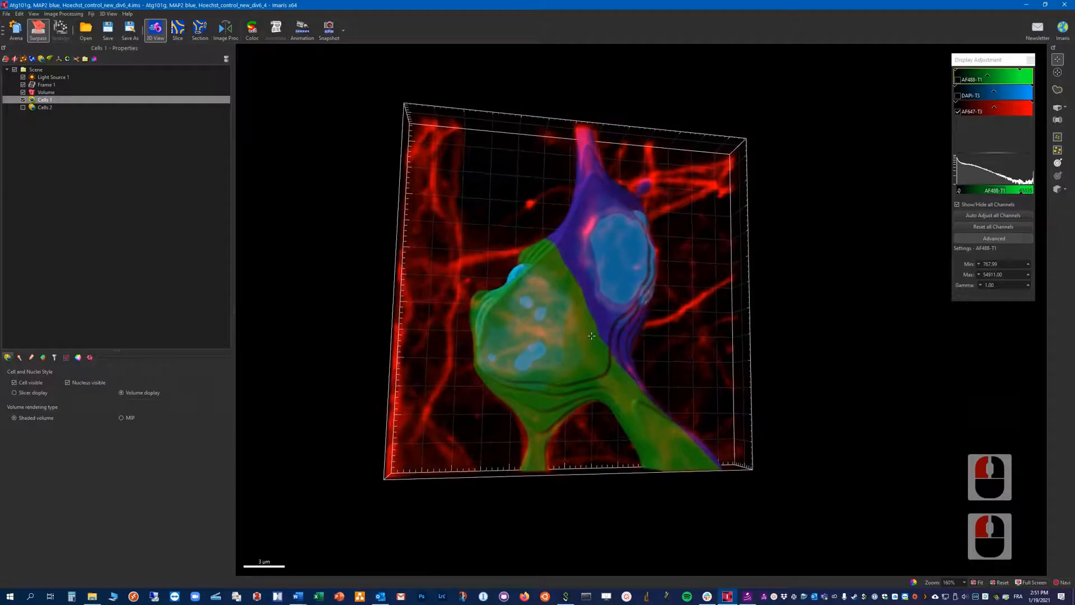
left_click(23, 100)
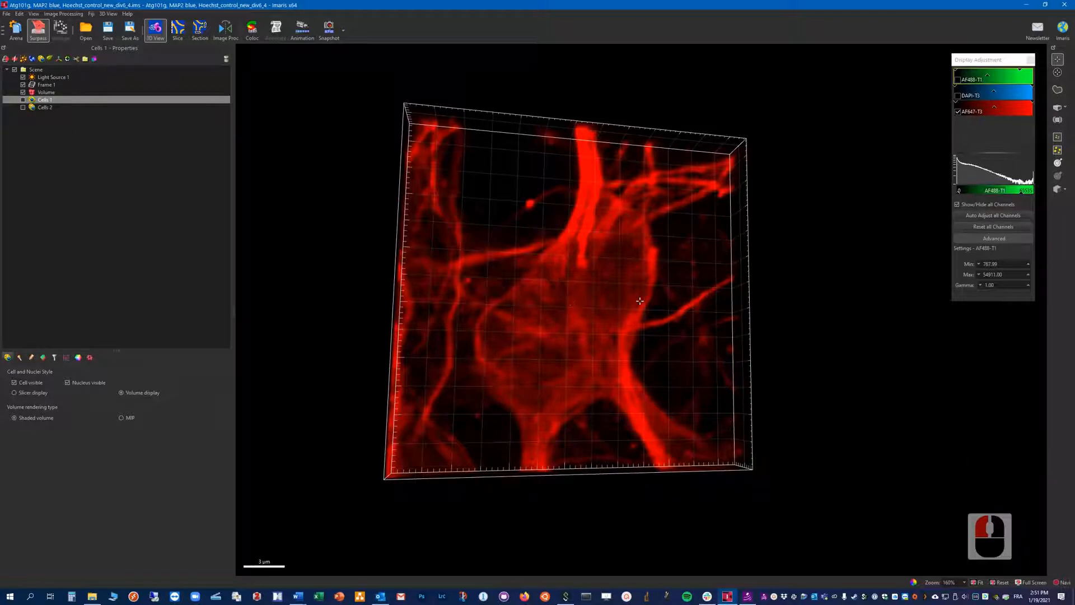
left_click_drag(638, 305, 559, 355)
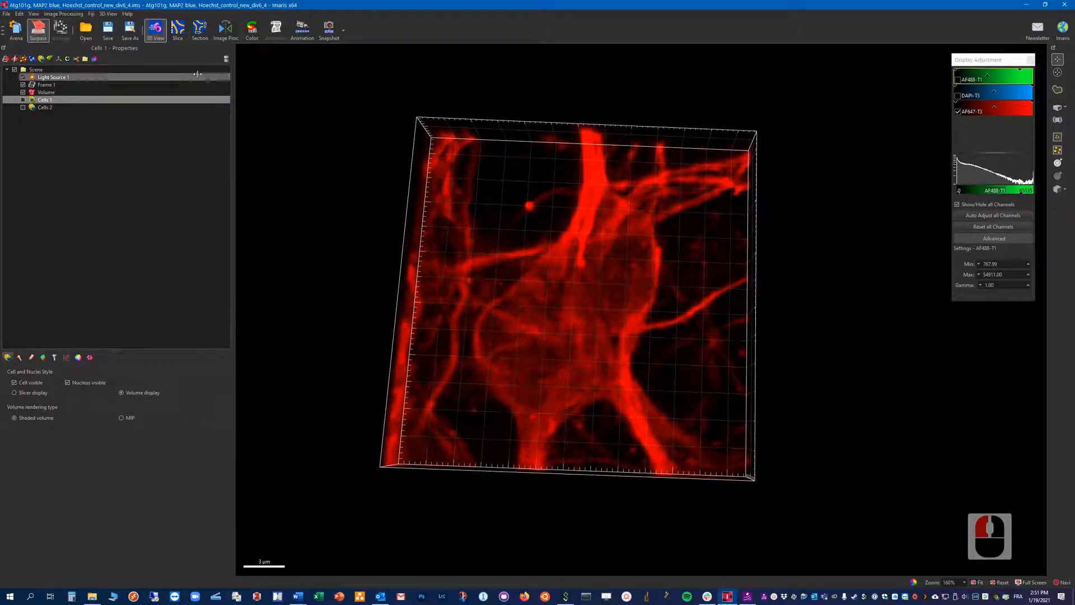
- Check the image's size and voxel dimensions in the geometry section of the image properties
left_click(20, 14)
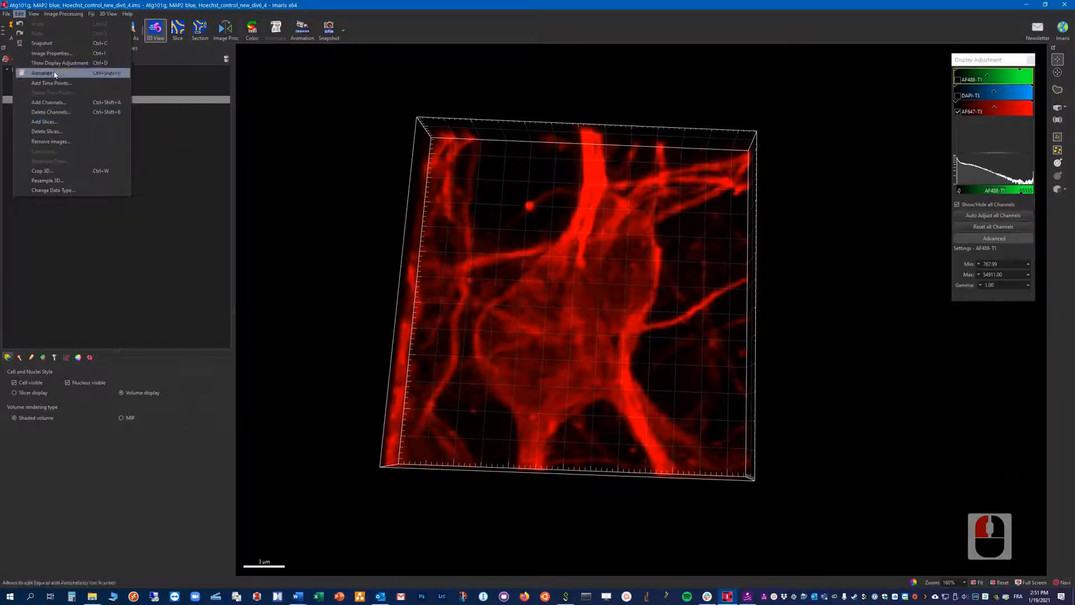
left_click(49, 54)
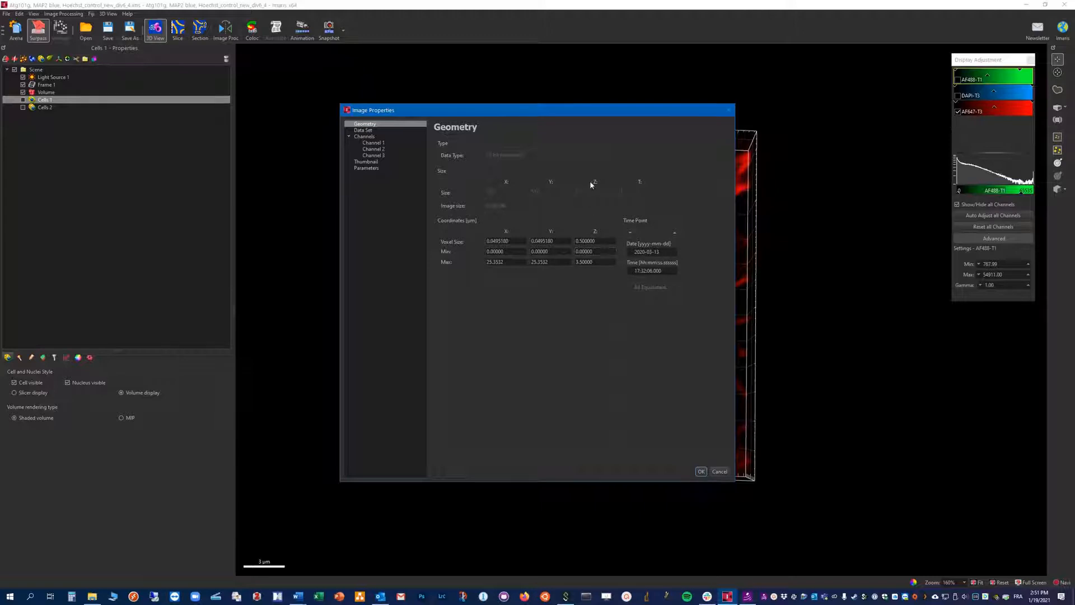
left_click(700, 471)
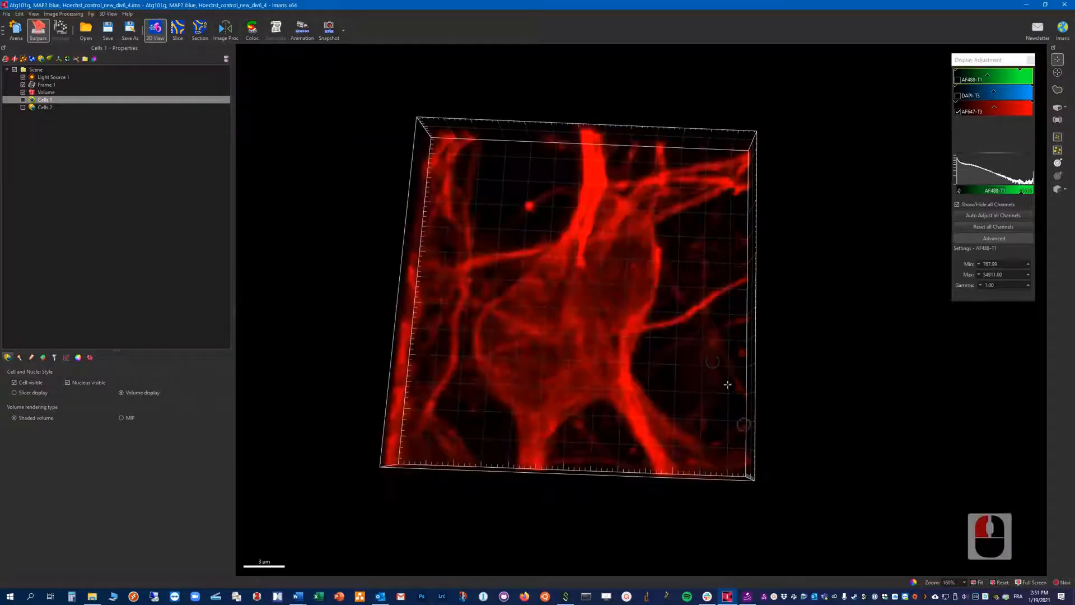
- Resample the image in 3D to 30 slices in Z, keeping X and Y at 512, and inspect the volume
left_click(19, 14)
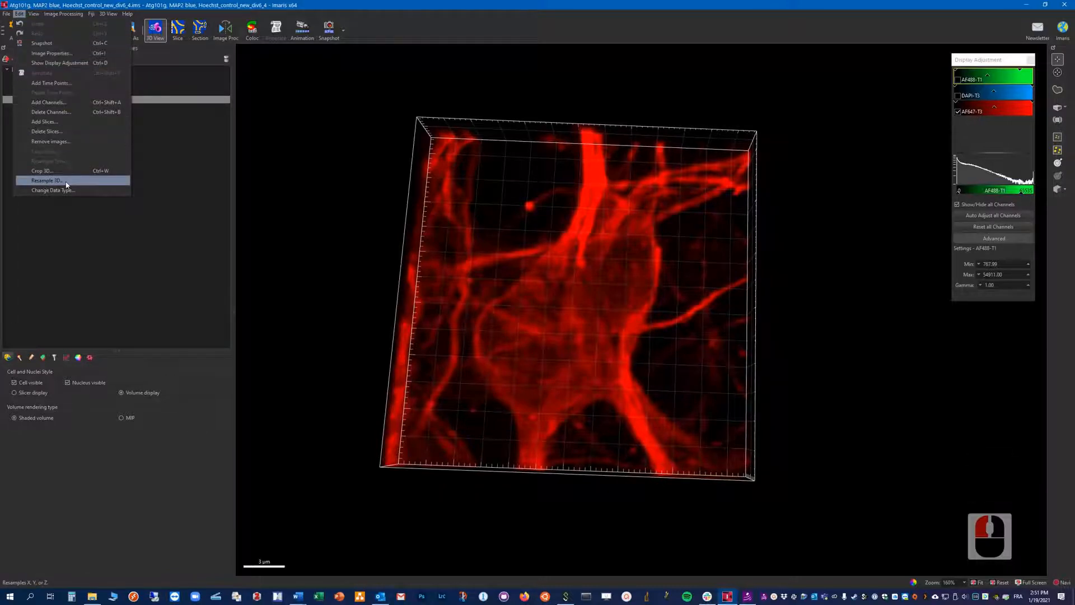
left_click(47, 181)
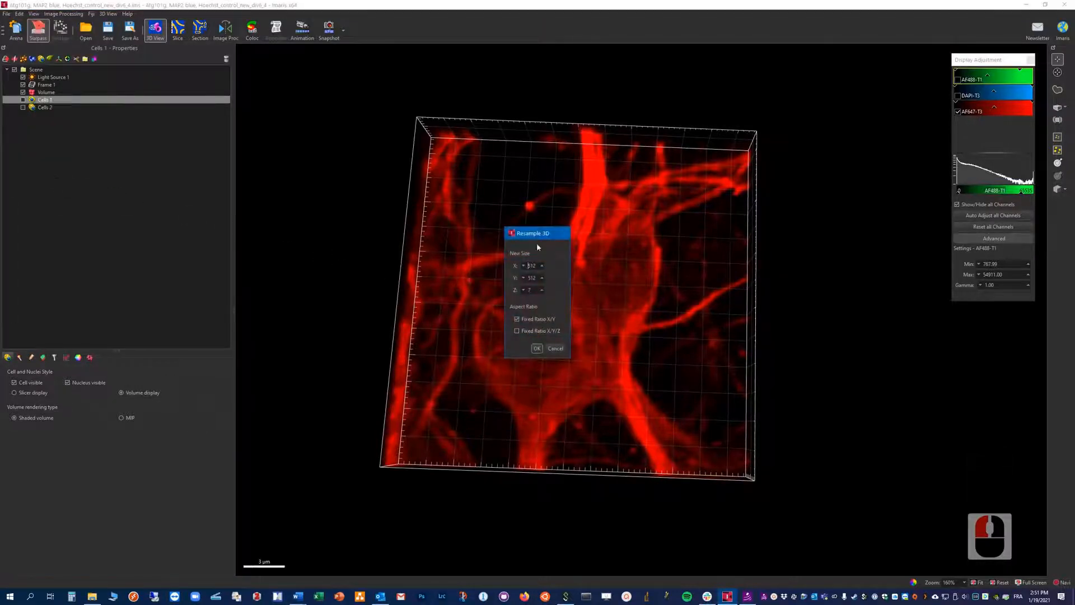
left_click_drag(525, 234, 321, 200)
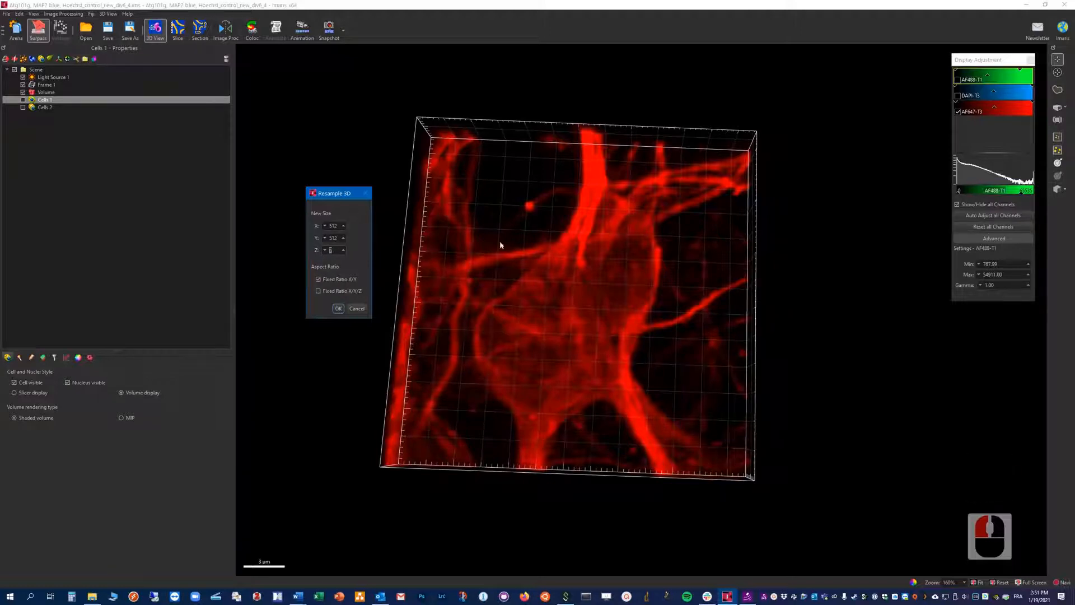
type("30")
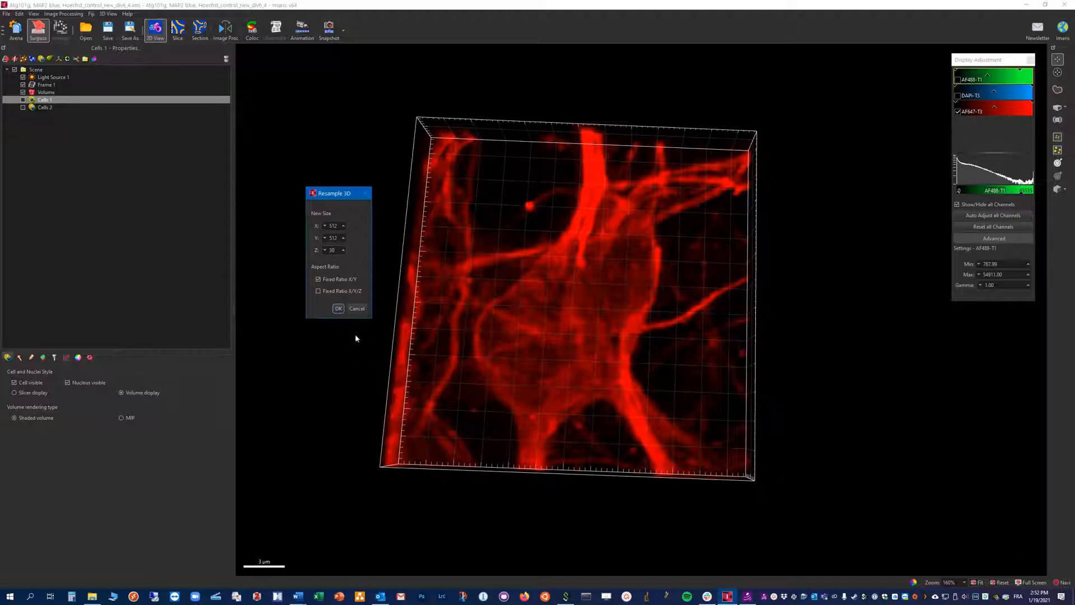
left_click(337, 309)
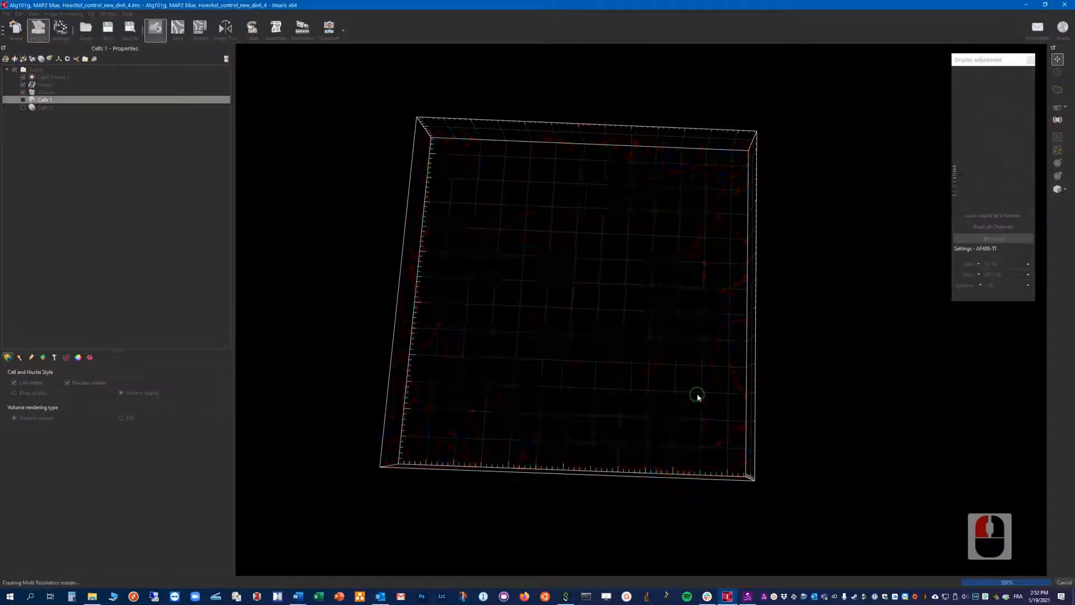
left_click_drag(591, 433, 646, 267)
left_click(646, 264)
left_click(568, 349)
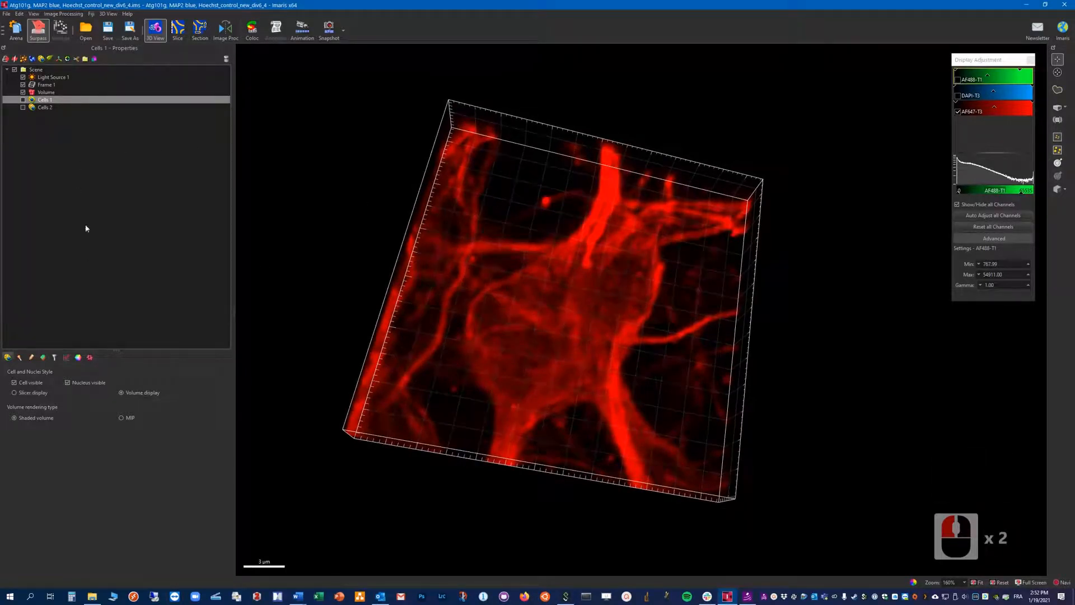
- Add a new Cells object to the scene
left_click(41, 59)
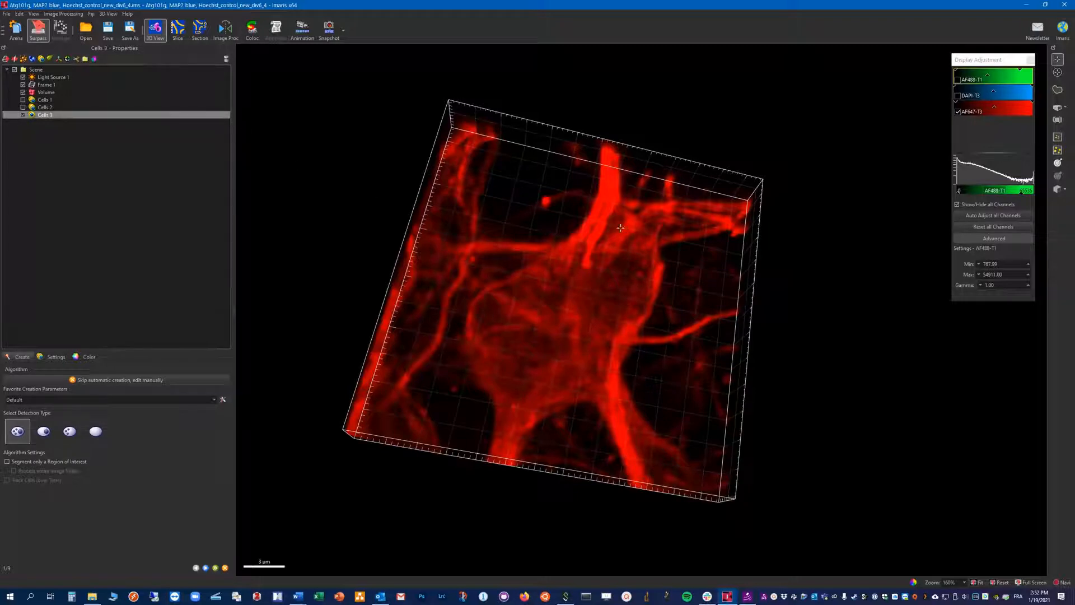
left_click_drag(602, 238, 608, 314)
left_click_drag(753, 172, 697, 168)
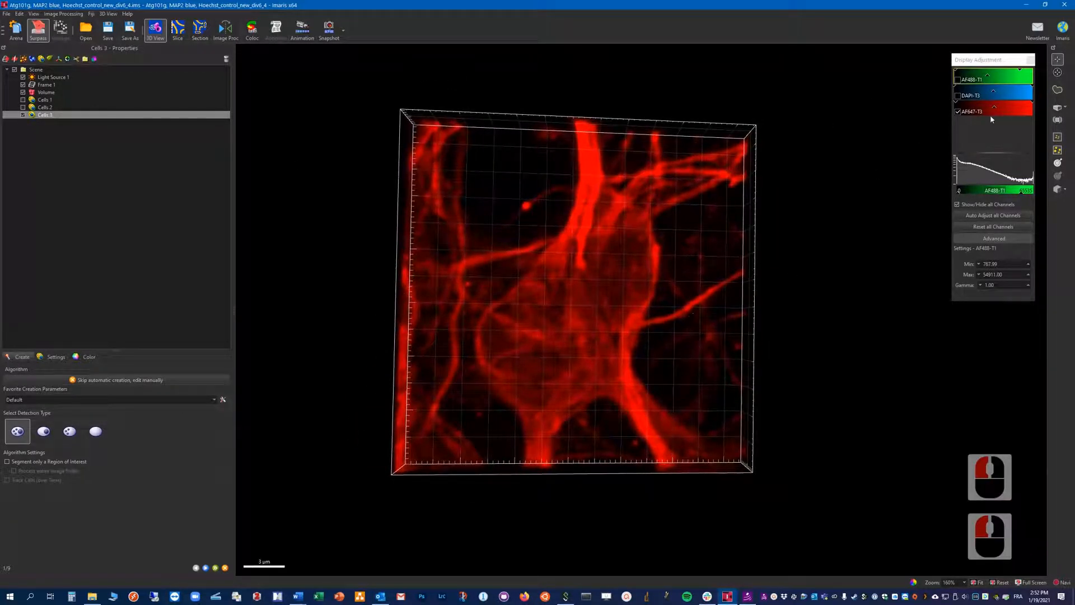
- Turn off the AF647-T3 channel and examine the AF488-T1 channel on its own
left_click(958, 112)
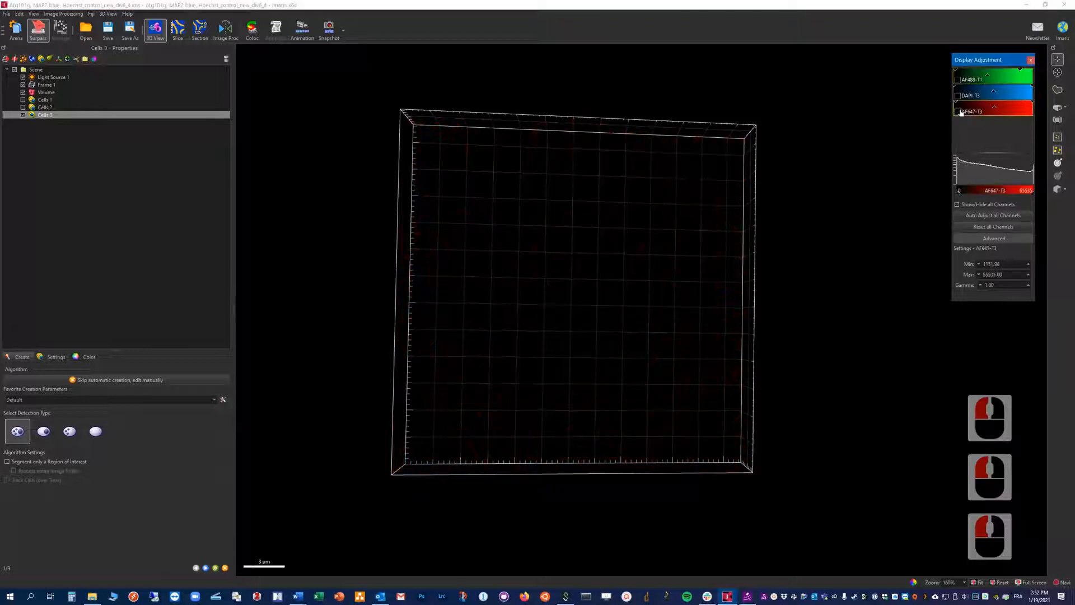
left_click(958, 79)
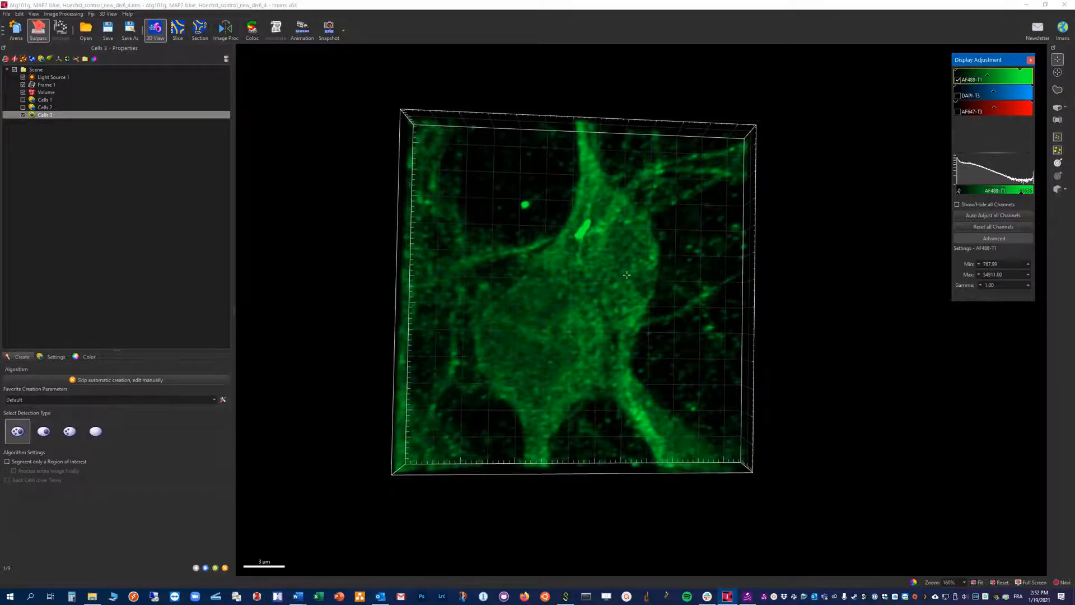
left_click_drag(700, 224, 710, 259)
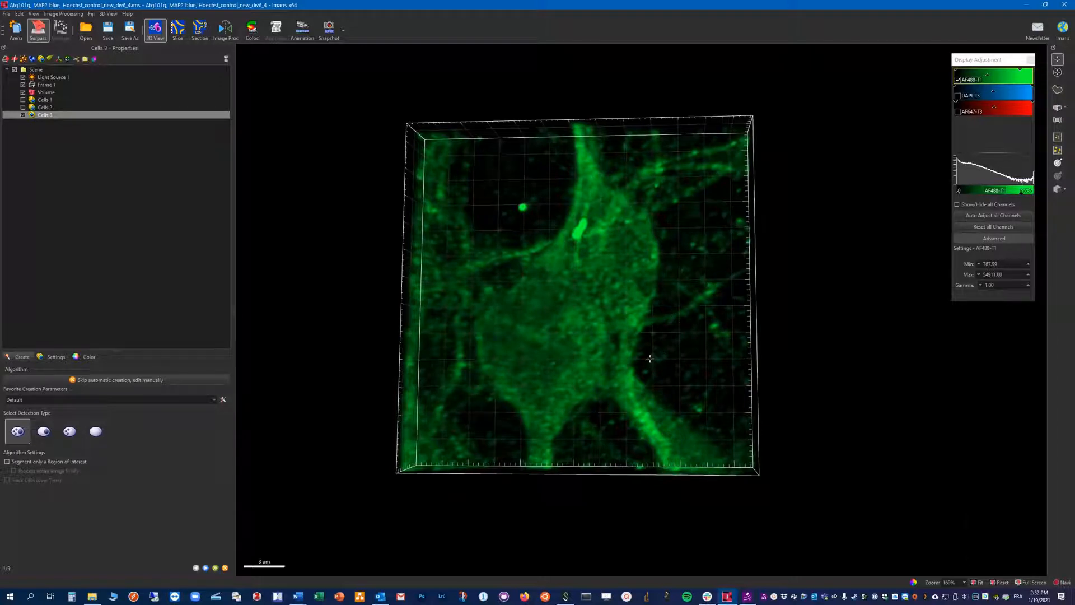
left_click_drag(551, 329, 636, 336)
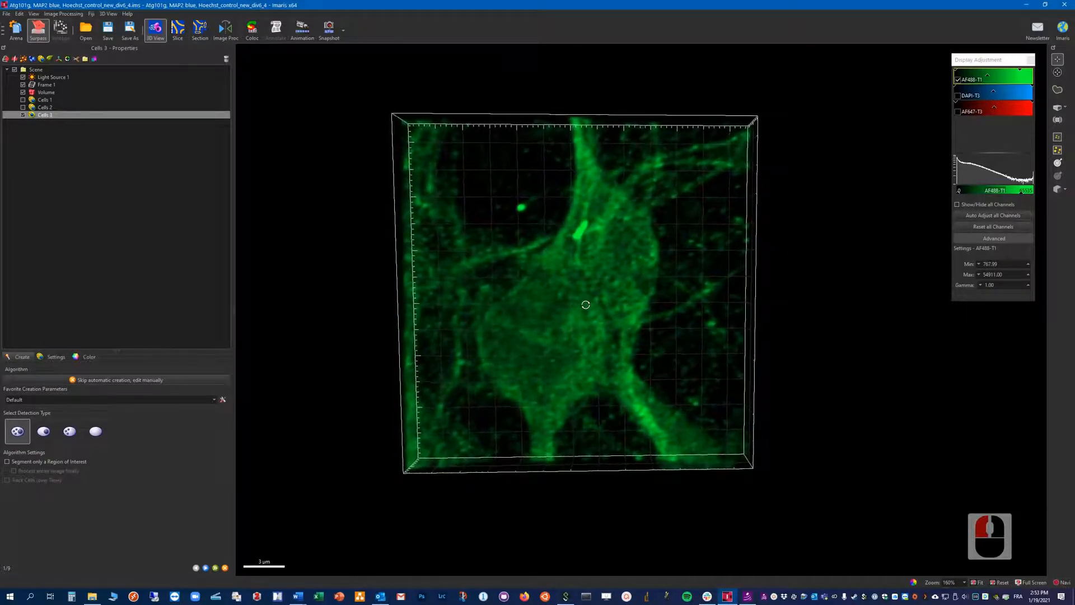
left_click(527, 235)
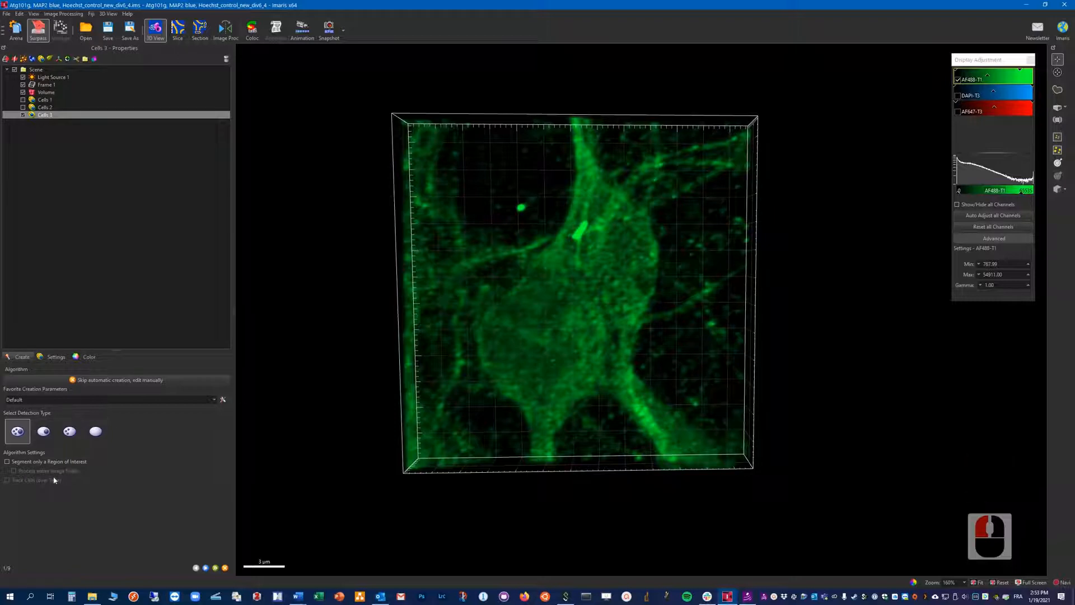
- Continue to nuclei detection with the default detection type and display only the DAPI-T3 channel instead of AF488-T1
left_click(206, 568)
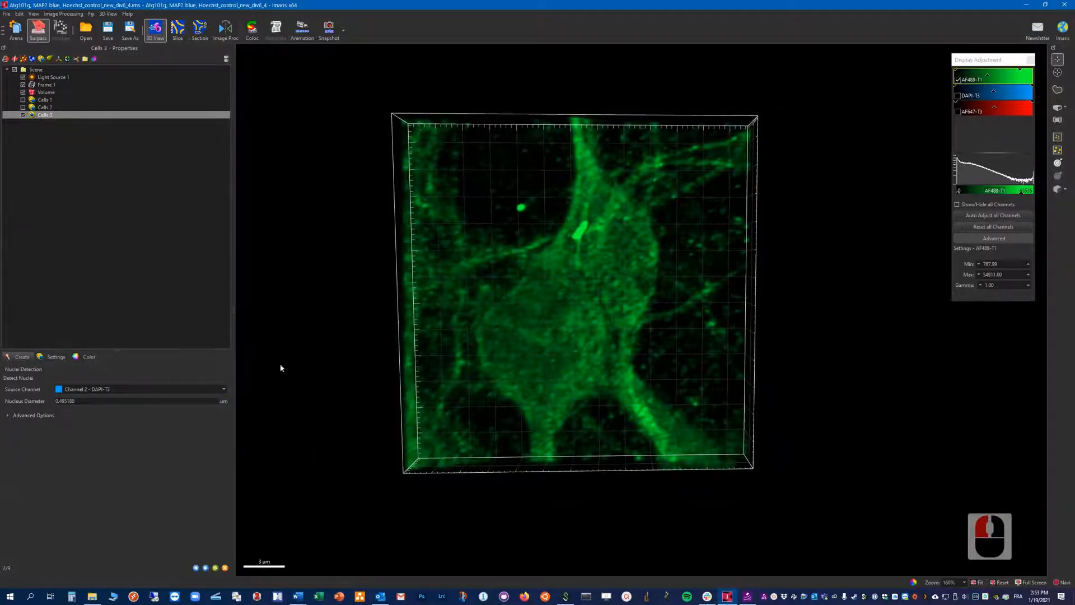
left_click(958, 79)
left_click(958, 96)
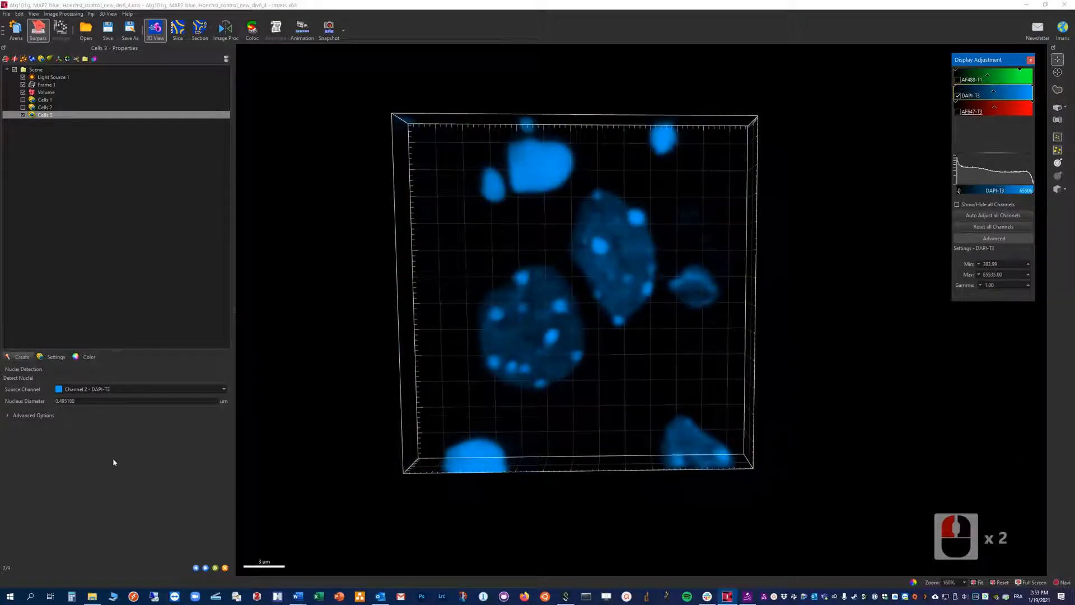
- Set the nucleus diameter to 5 µm and, in the advanced options, enable splitting nuclei by seed points
double_click(66, 401)
type("0.5")
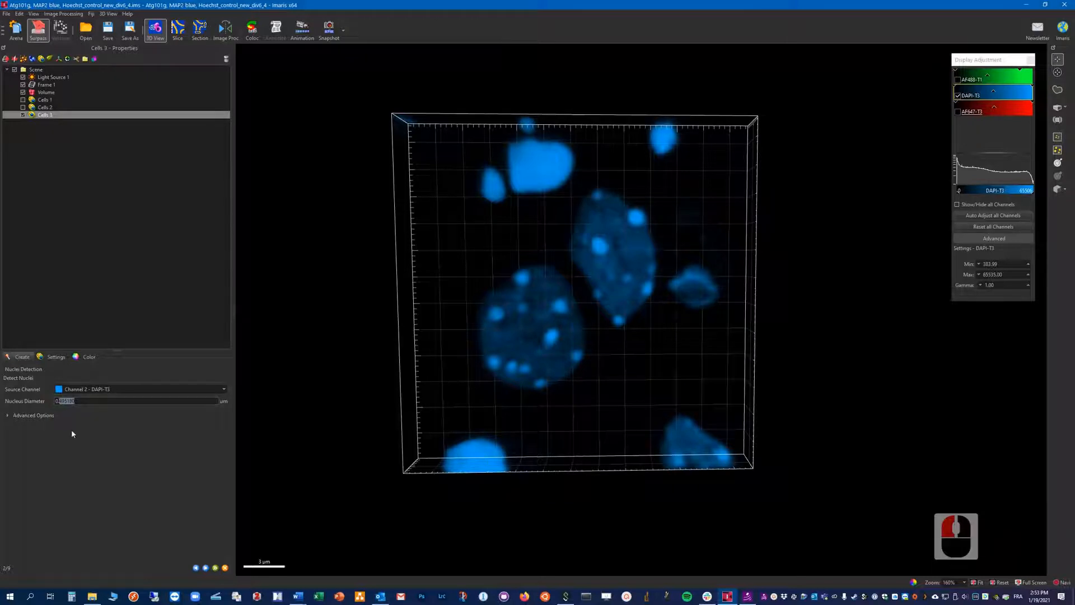
left_click(19, 418)
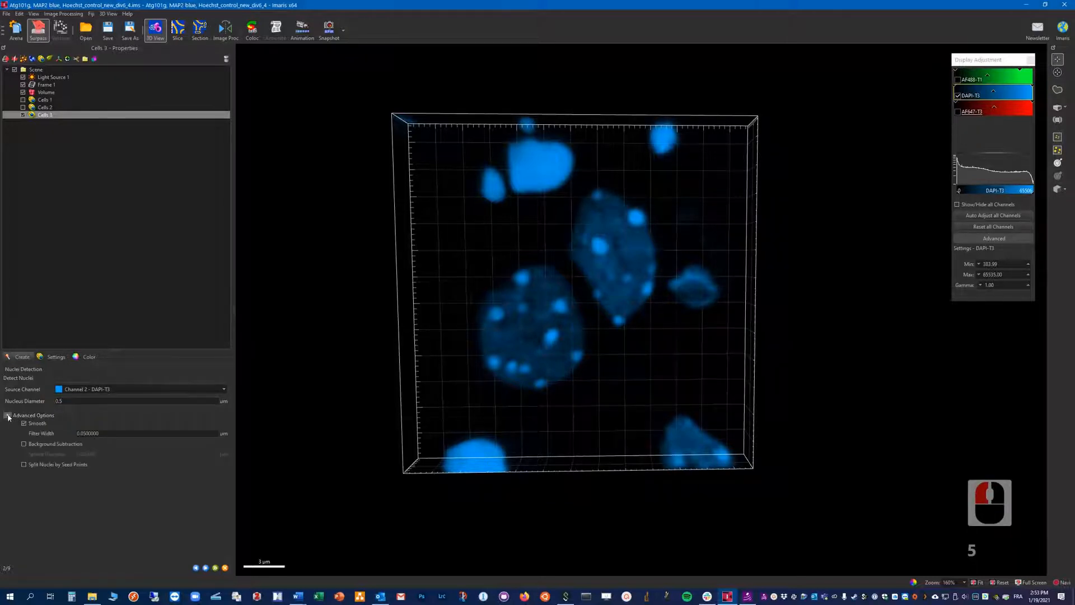
double_click(90, 401)
type("85")
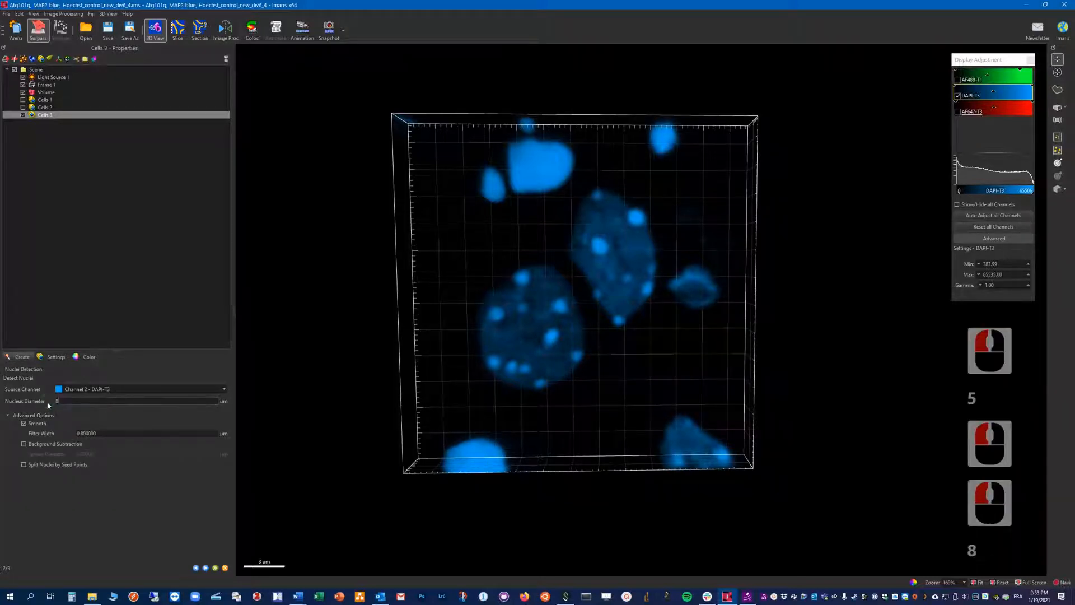
key("BackSpace")
key("BackSpace")
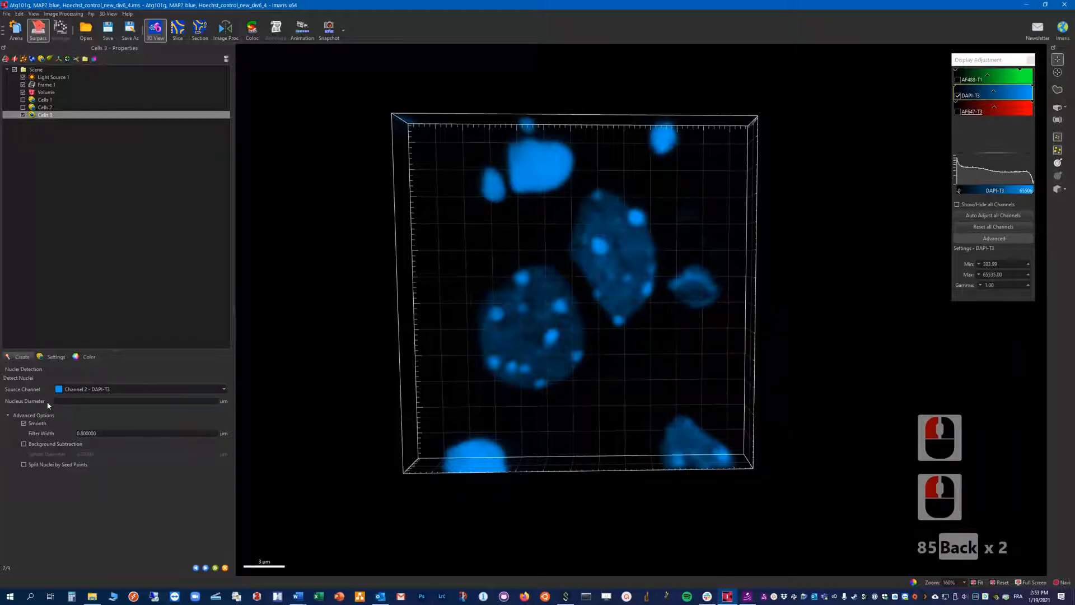
type("5")
left_click(24, 465)
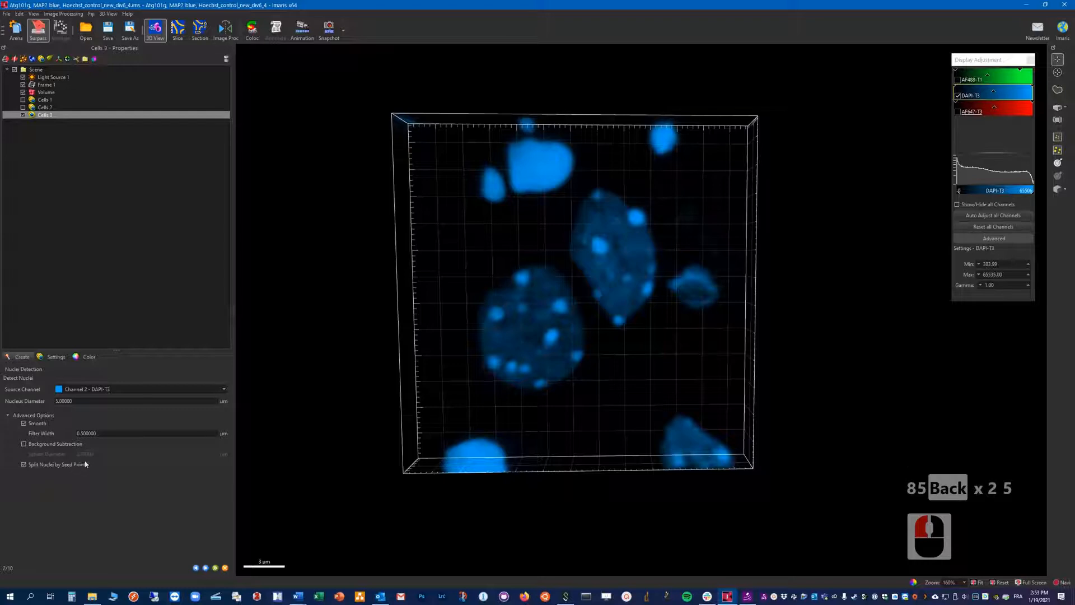
- Continue to the nuclei seed point filter and lower the Quality threshold to about 3714
left_click(207, 568)
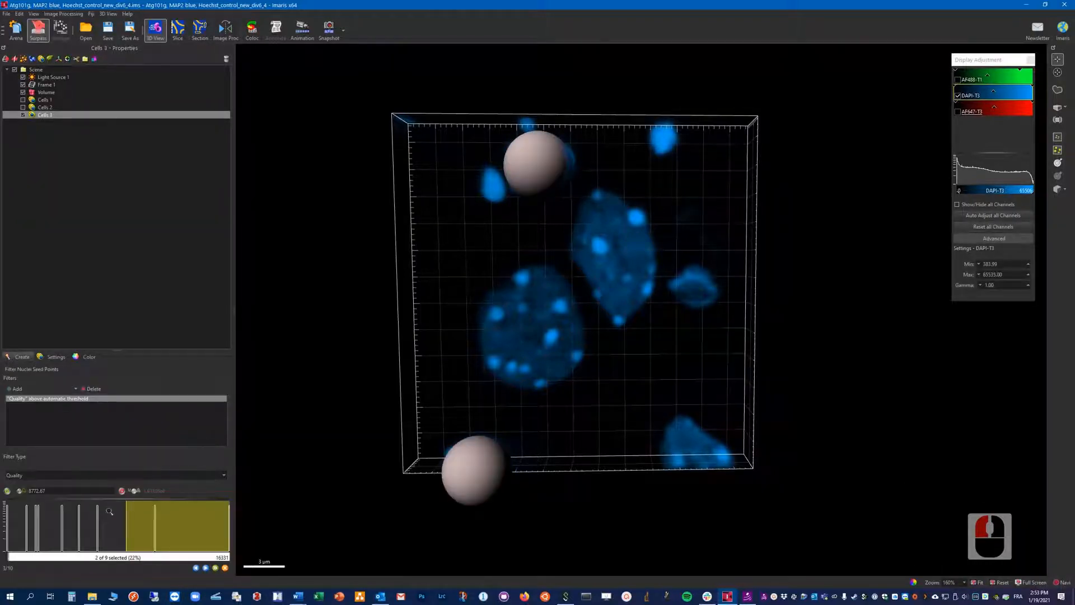
left_click_drag(118, 528, 67, 529)
left_click_drag(57, 531, 56, 531)
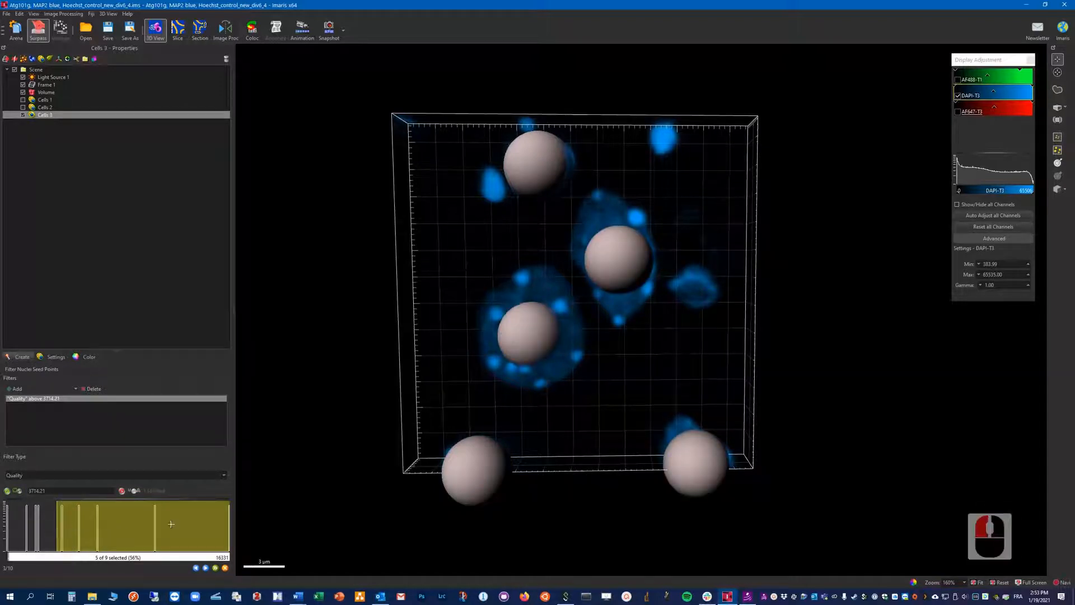
- Add a second seed point filter using Distance to Image Border XY Img=1 with its automatic threshold
left_click(14, 389)
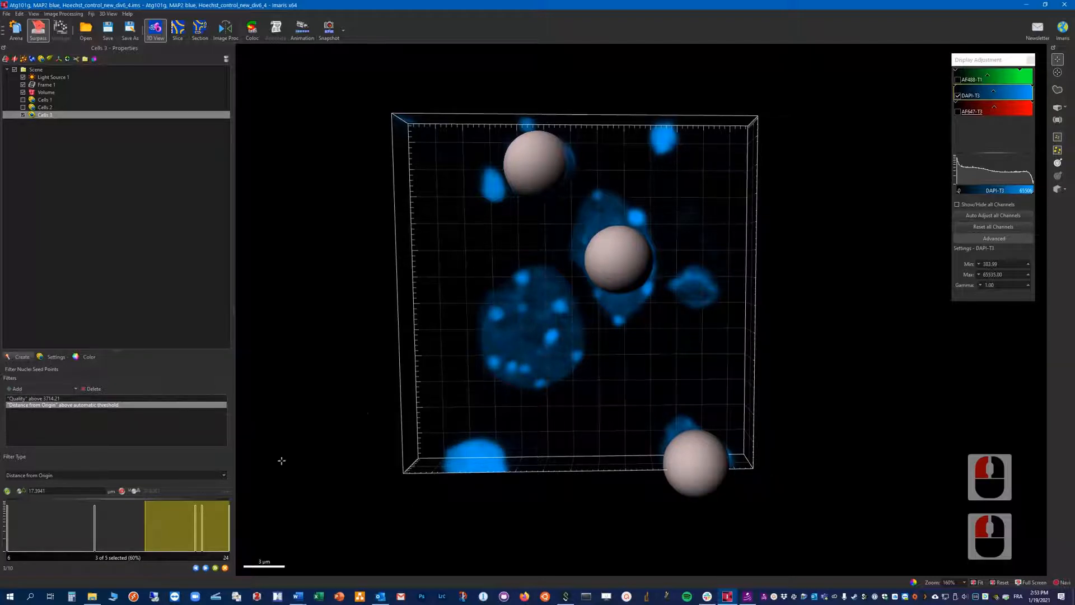
left_click(55, 476)
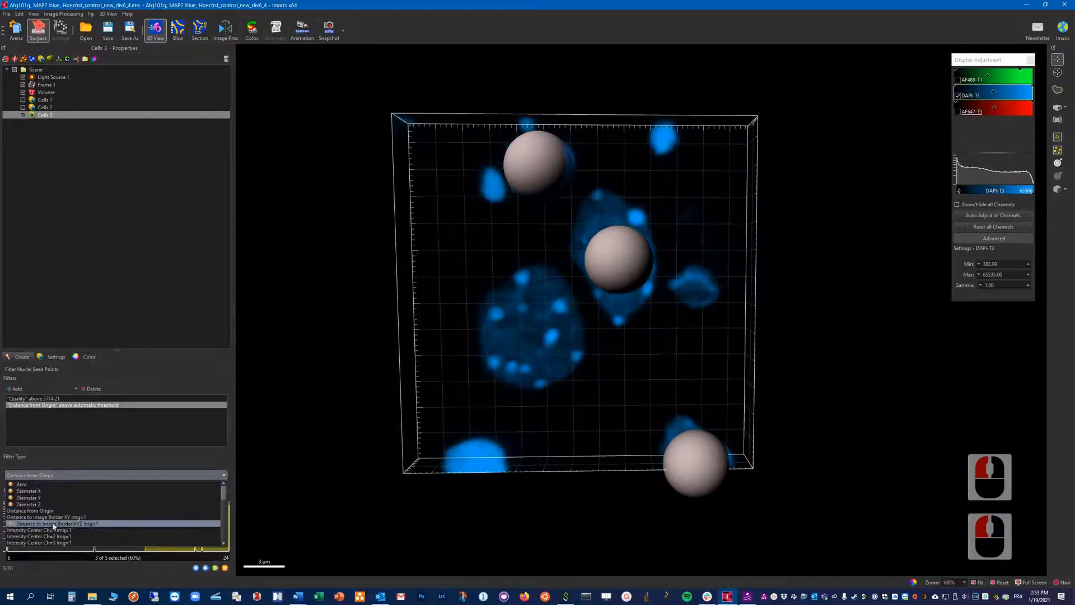
left_click(35, 517)
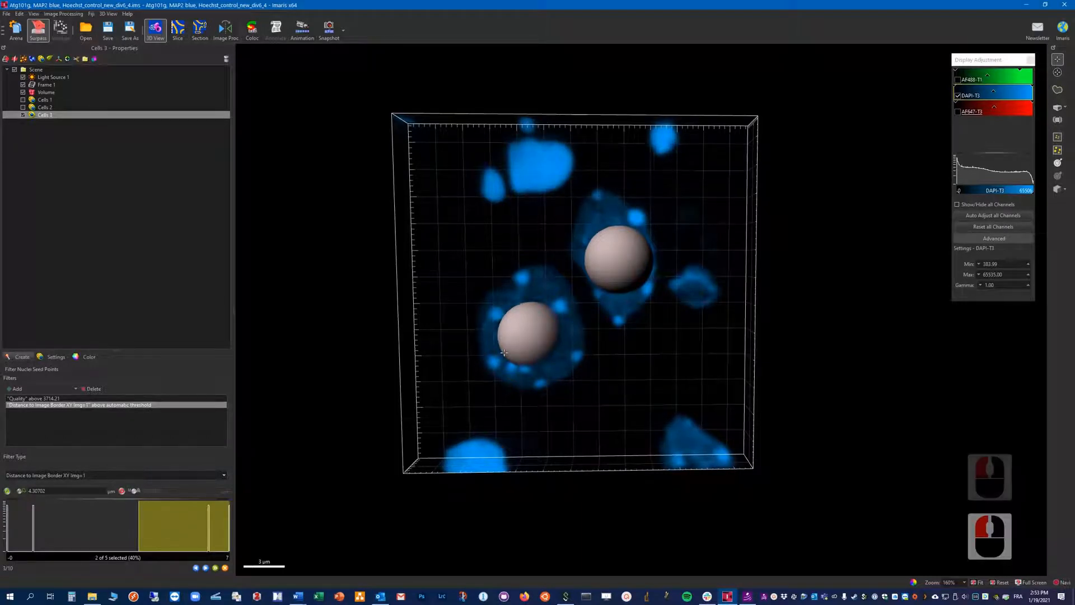
- Continue to the nuclei threshold, compare volume and slicer displays, and lower the nucleus threshold to about 6500
left_click(205, 567)
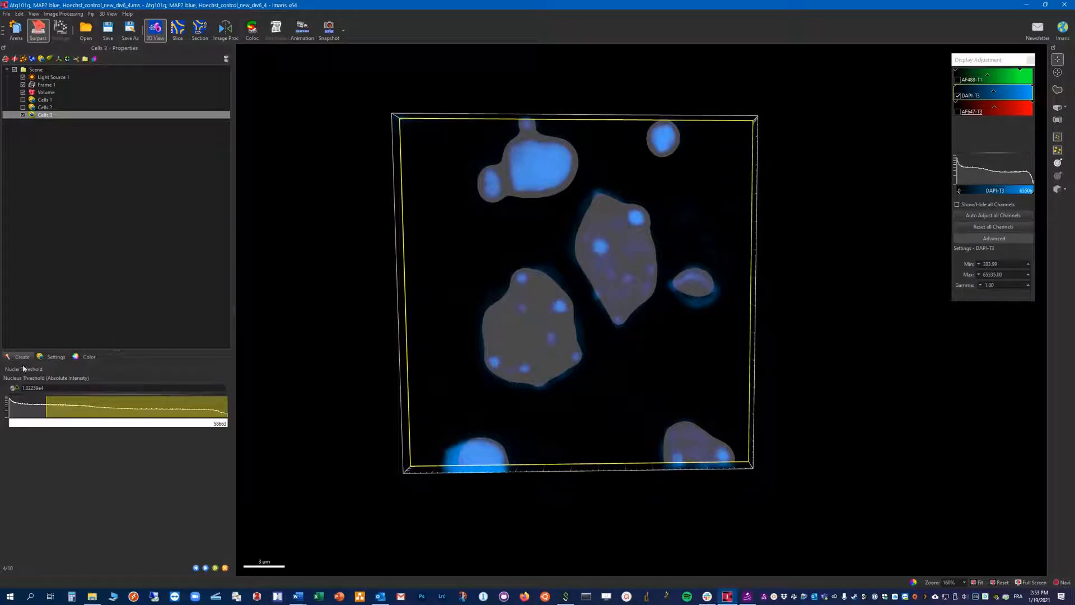
left_click(53, 359)
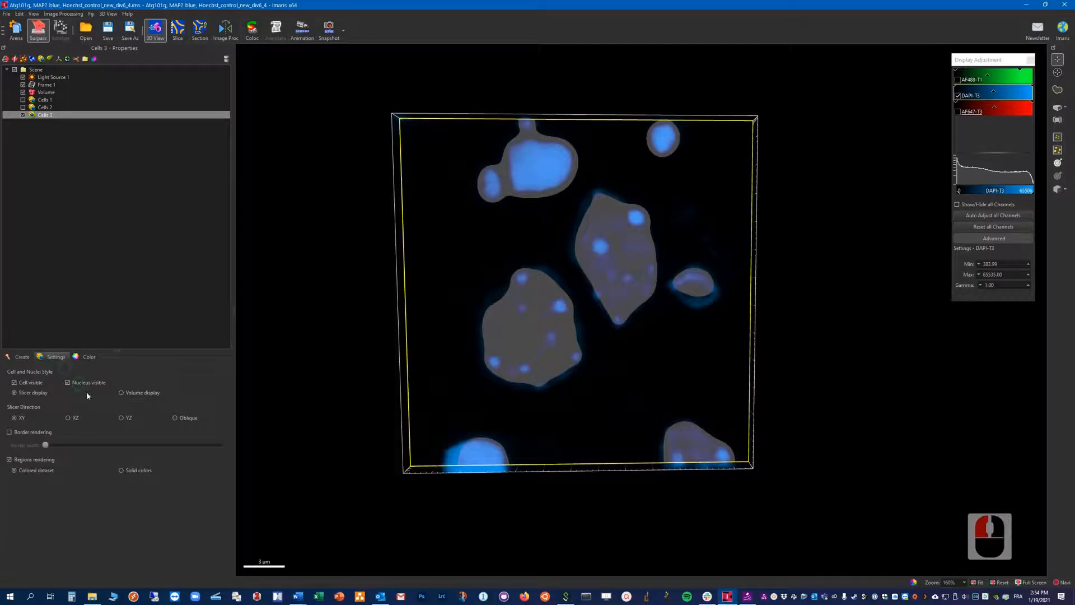
left_click(121, 394)
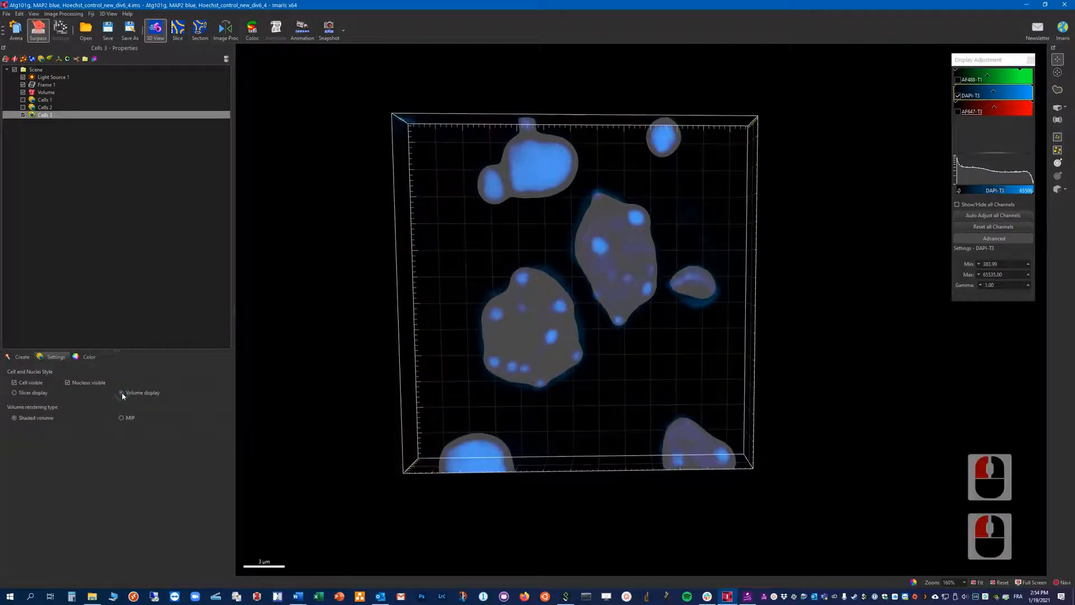
left_click(44, 395)
left_click(21, 357)
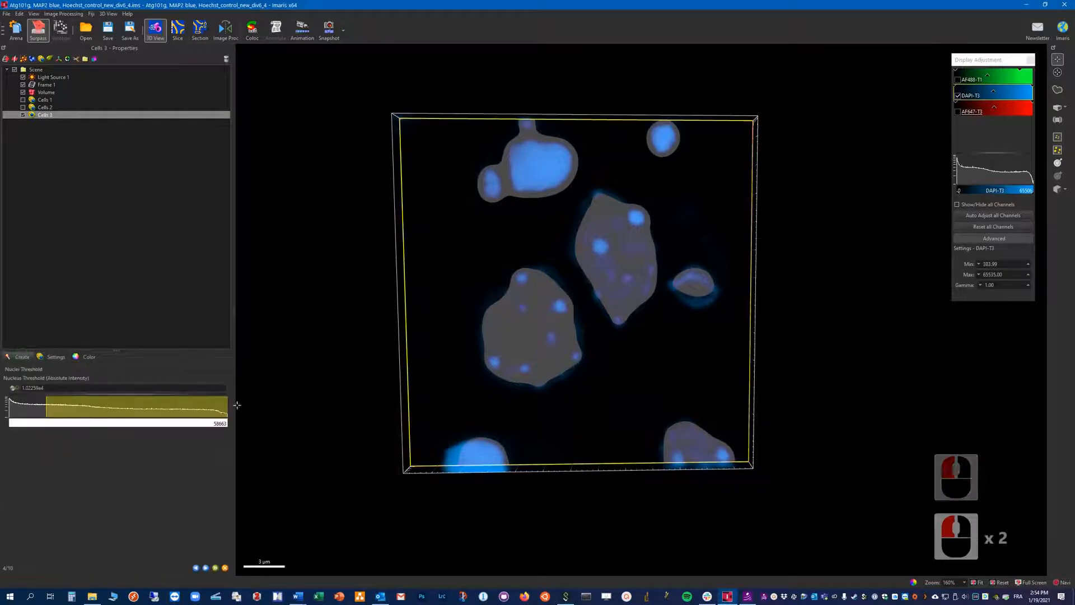
mouse_move(46, 406)
left_mouse_down()
mouse_move(61, 407)
mouse_move(33, 406)
left_mouse_up()
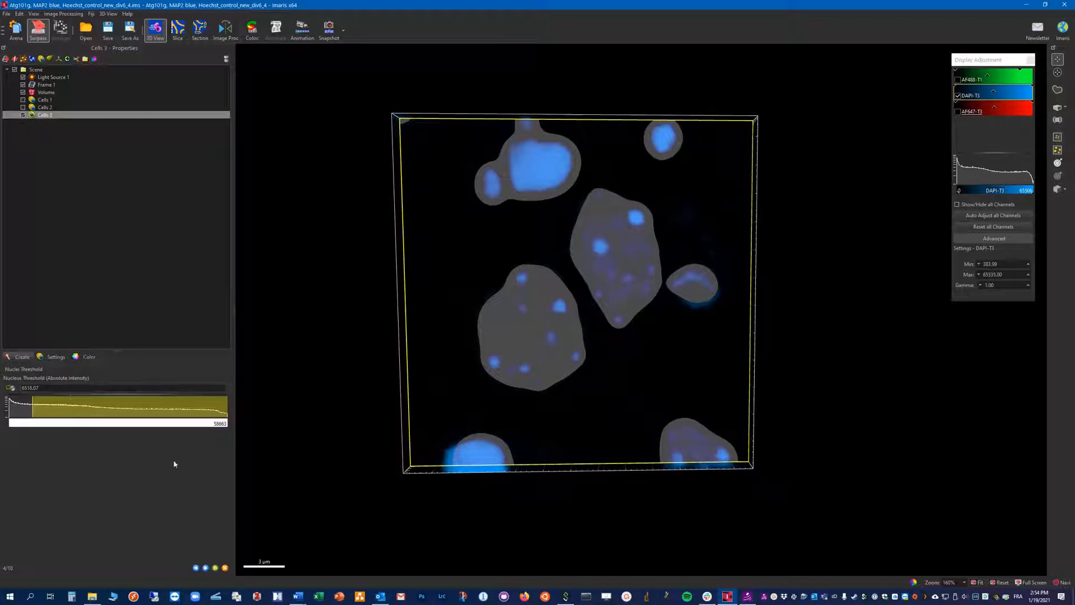
- Show the thresholded nuclei in volume display and inspect them from a slightly tilted angle
left_click(55, 357)
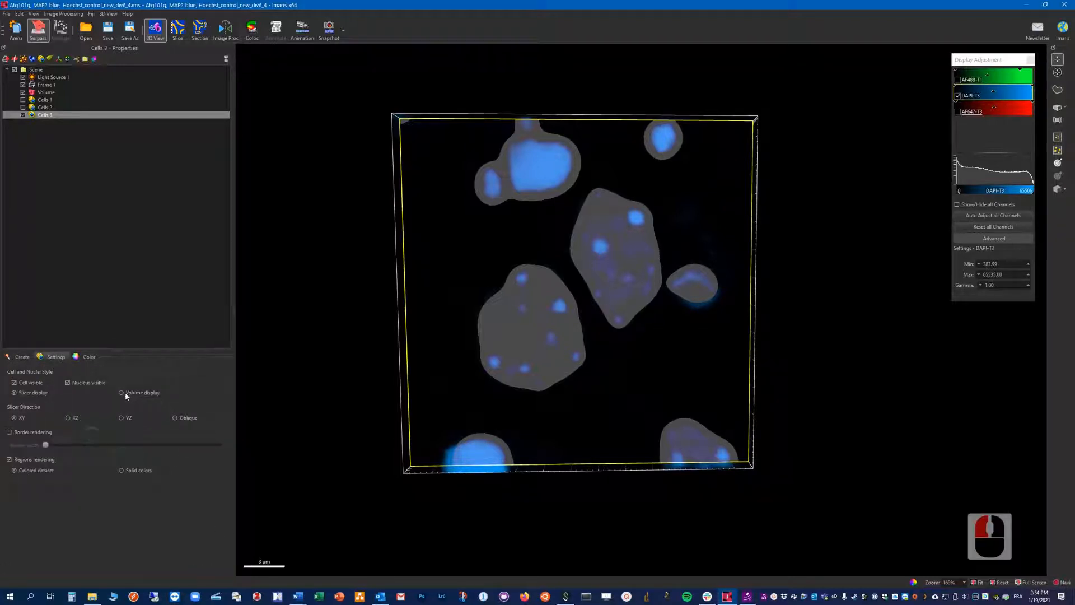
left_click(126, 392)
left_click_drag(642, 383, 629, 417)
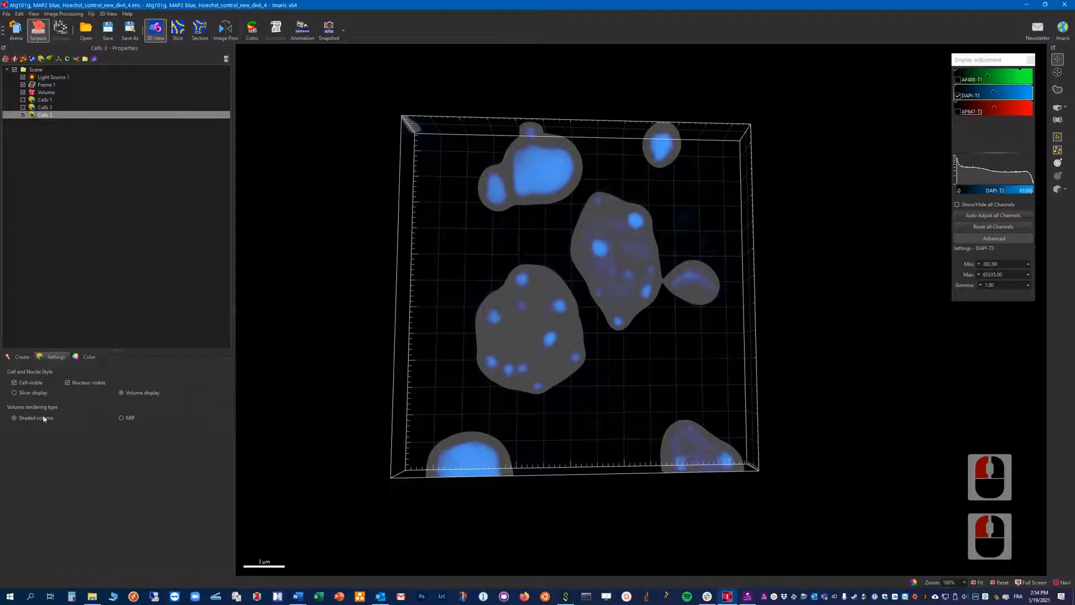
- Switch to the XY slicer display and move through the stack to check the nucleus threshold mask at different depths
left_click(26, 395)
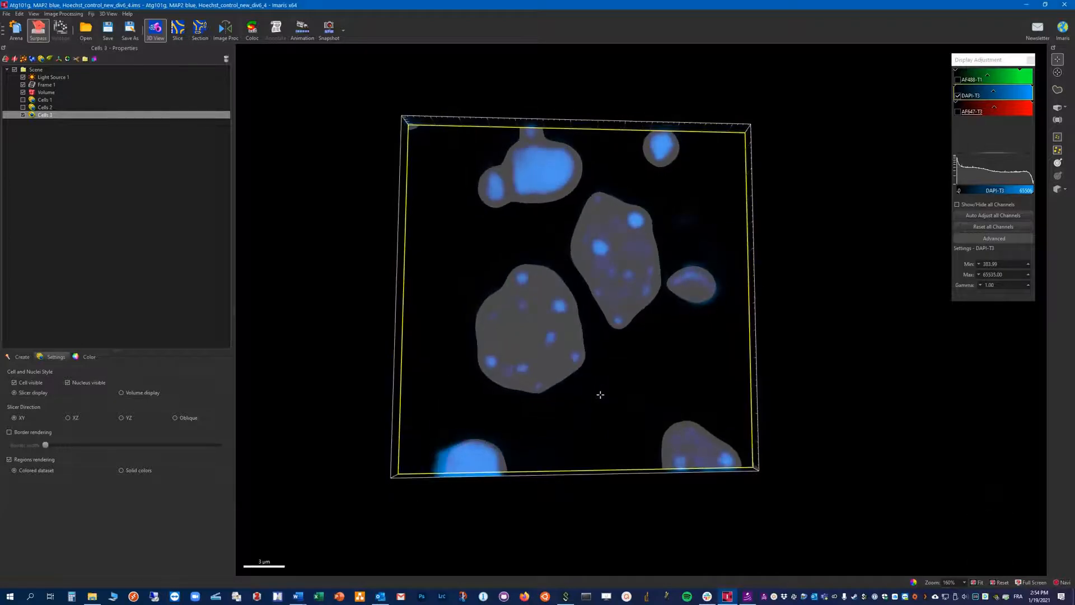
left_click_drag(600, 396, 599, 396)
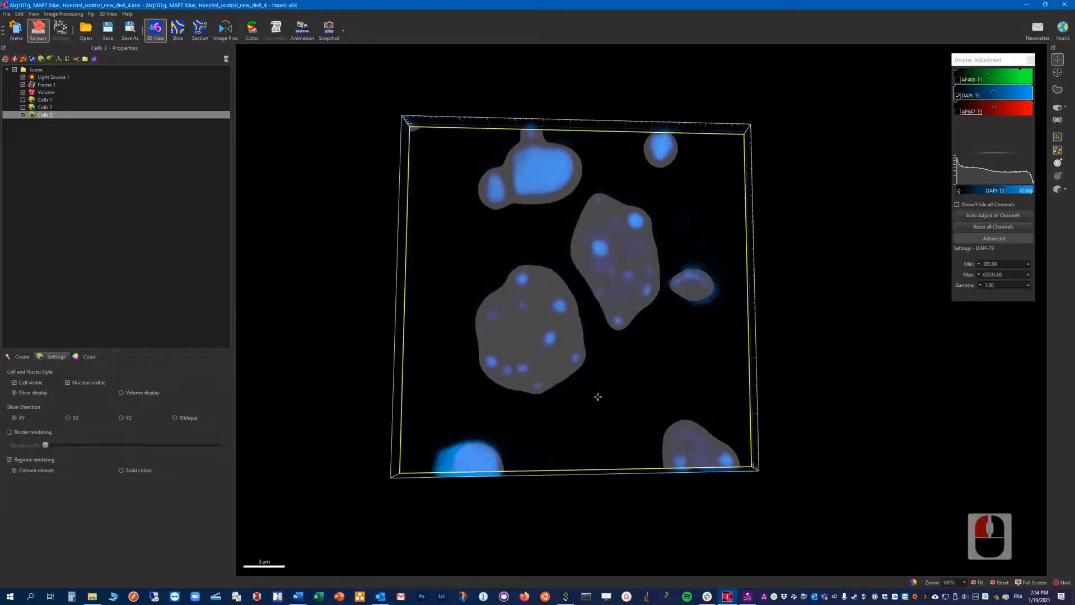
scroll(594, 400, "down", 2)
scroll(594, 399, "up", 2)
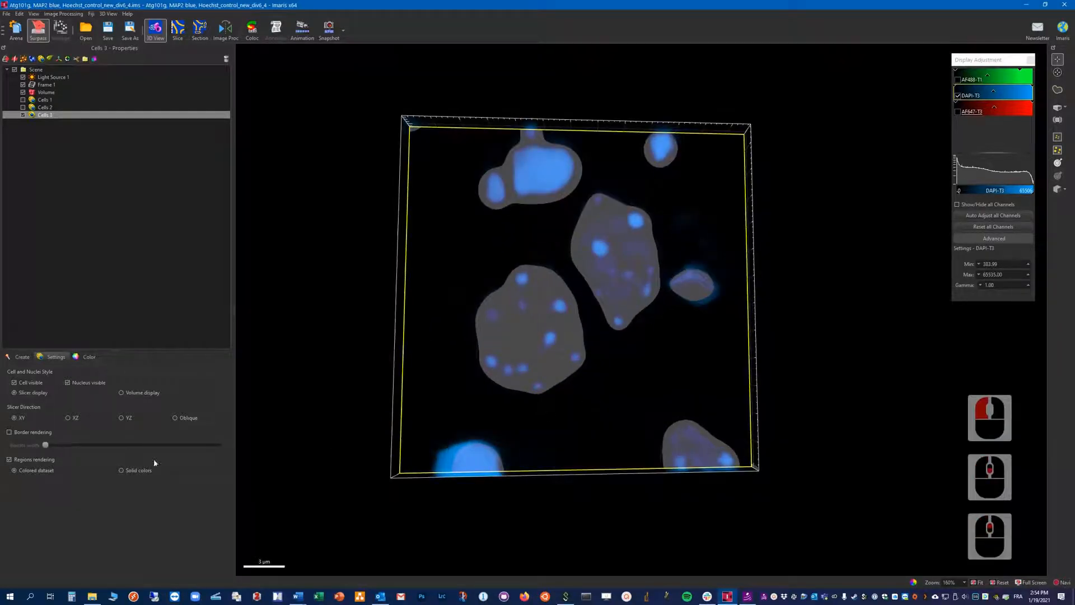
key("Escape")
key("Escape")
scroll(604, 405, "down", 2)
scroll(604, 404, "up", 4)
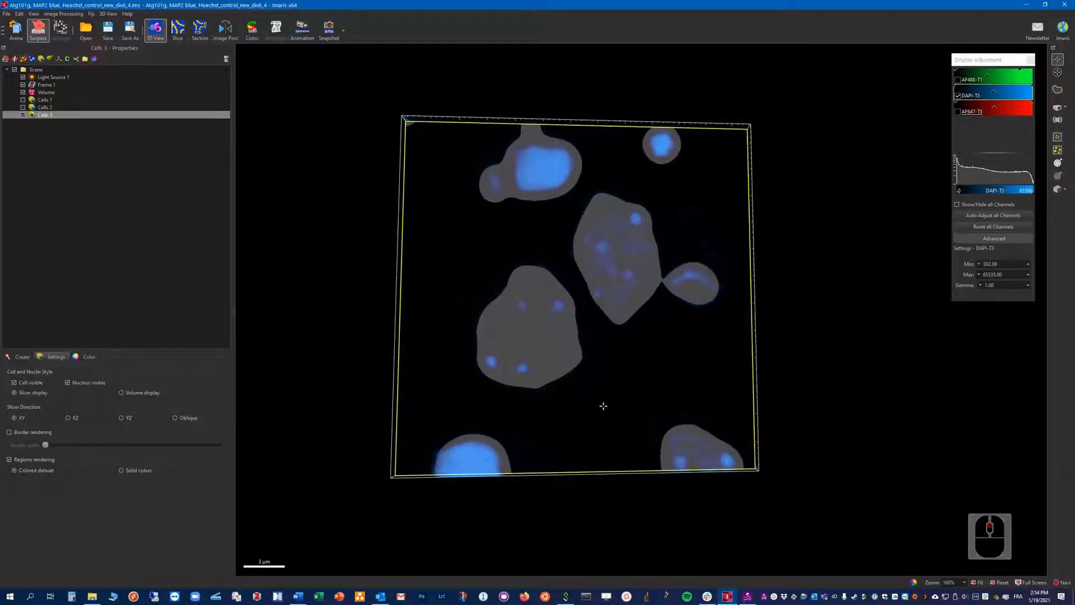
left_click(605, 405)
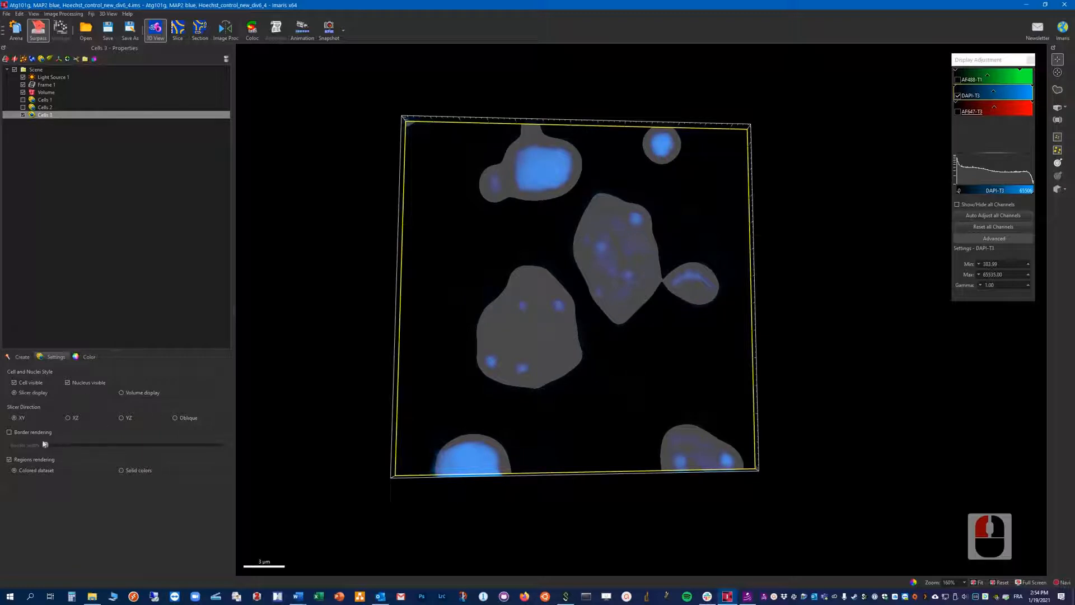
- Return to volume display, keep the nucleus threshold and continue to generate the segmented nuclei
left_click(131, 394)
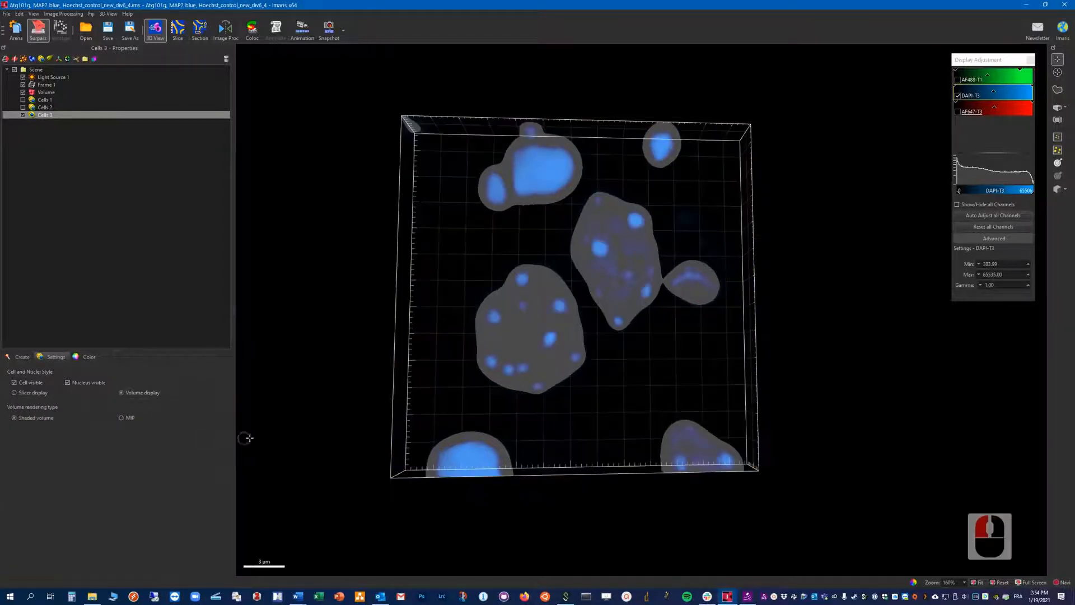
left_click(22, 357)
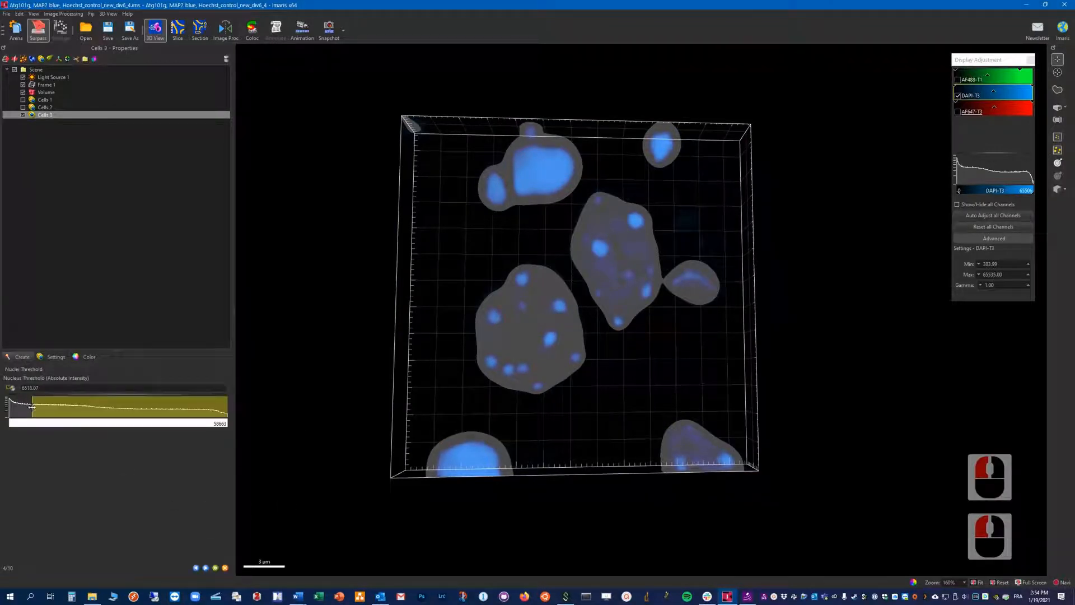
left_click_drag(32, 408, 33, 408)
left_click(205, 568)
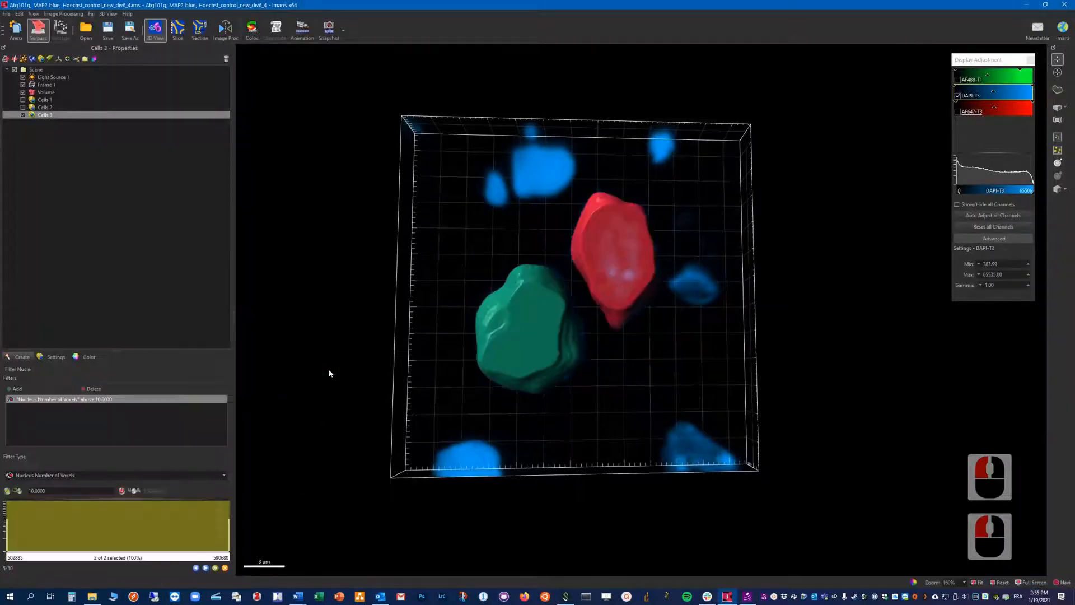
- Examine the segmented nuclei from several angles, keep the Nucleus Number of Voxels filter above 10, and continue to cell detection
left_click_drag(567, 416, 773, 316)
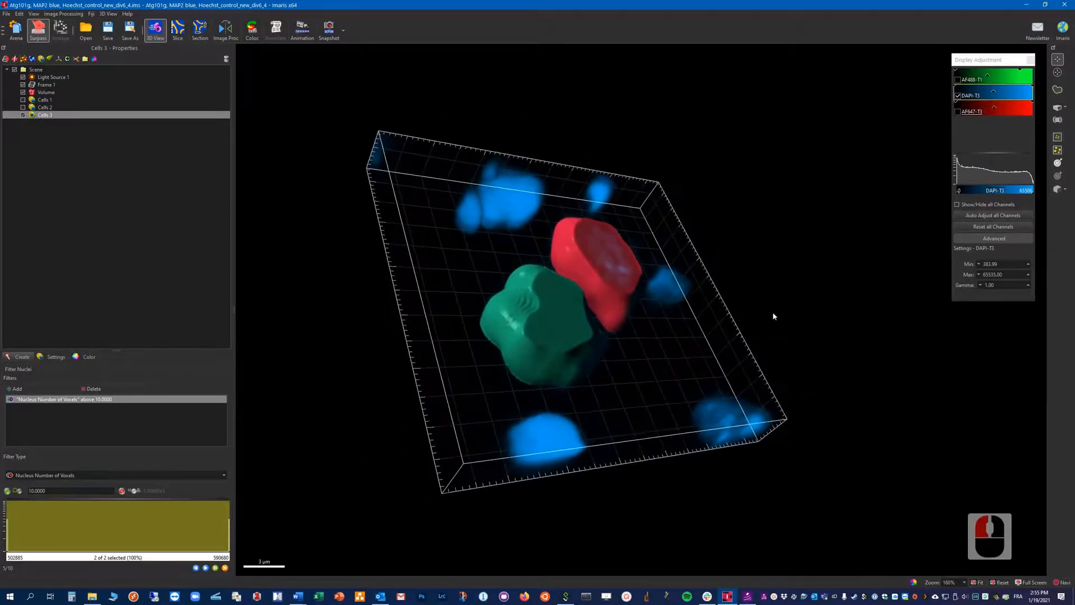
left_click_drag(619, 331, 612, 283)
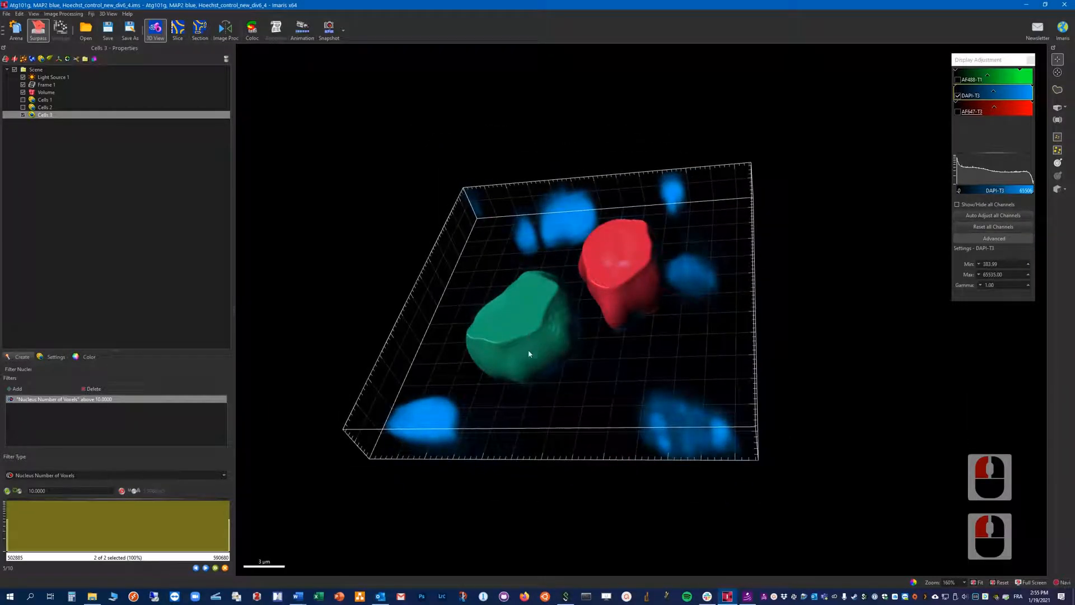
left_click_drag(539, 370, 543, 283)
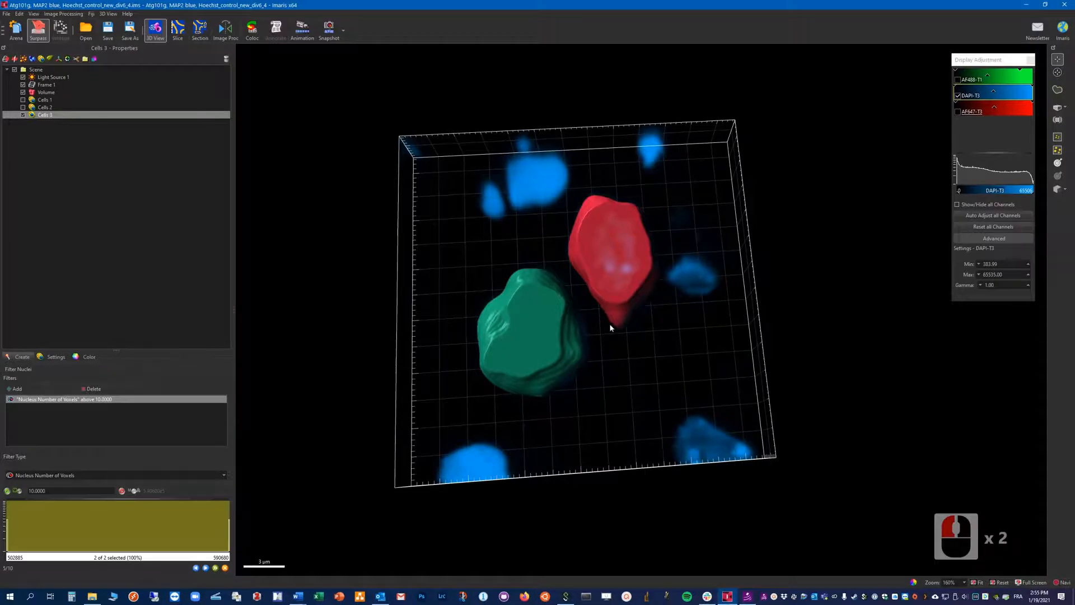
mouse_move(611, 327)
left_mouse_down()
mouse_move(619, 415)
mouse_move(605, 319)
left_mouse_up()
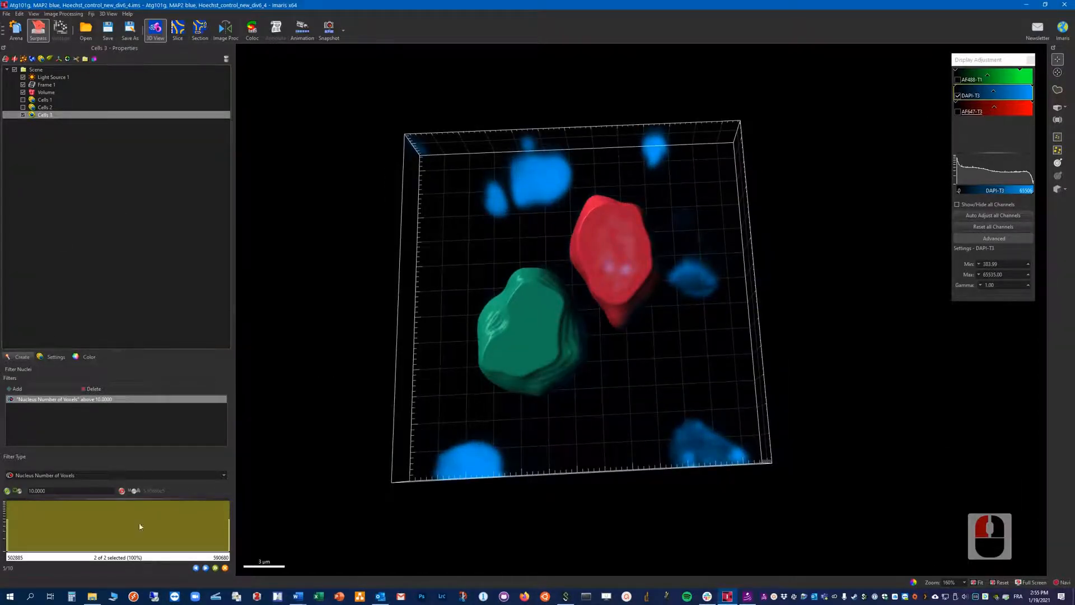
left_click(206, 568)
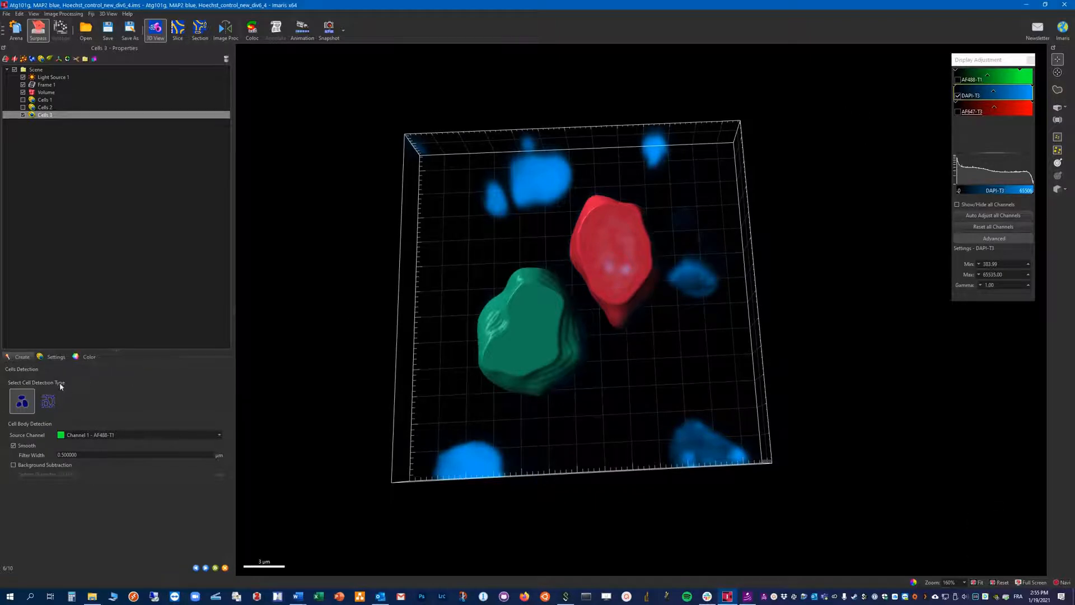
- Hide the segmented nuclei in the cell display settings and return to the cell detection parameters
left_click(51, 359)
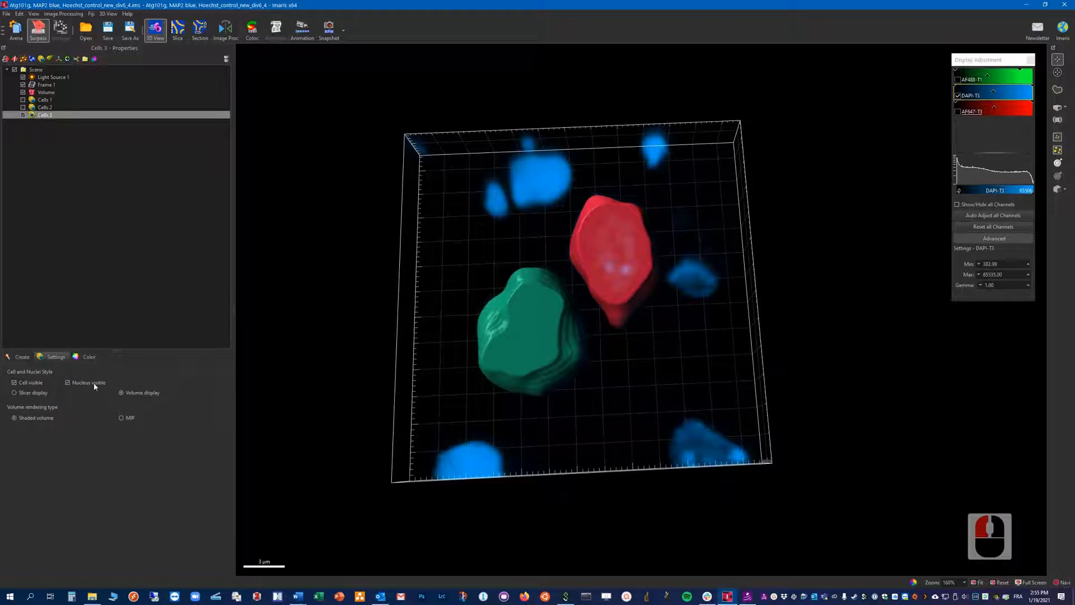
left_click(68, 382)
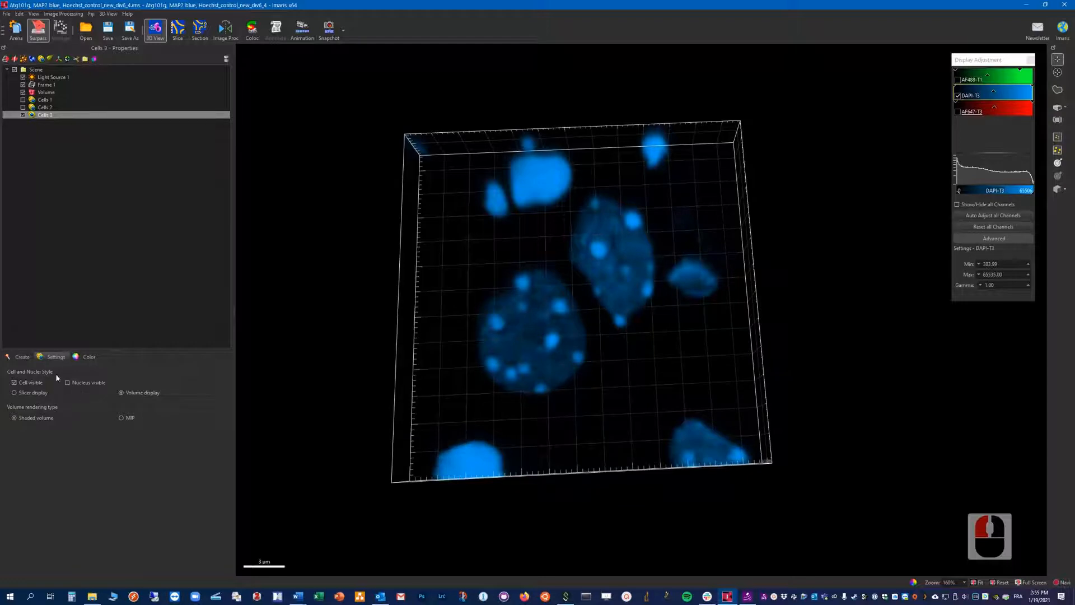
left_click(23, 357)
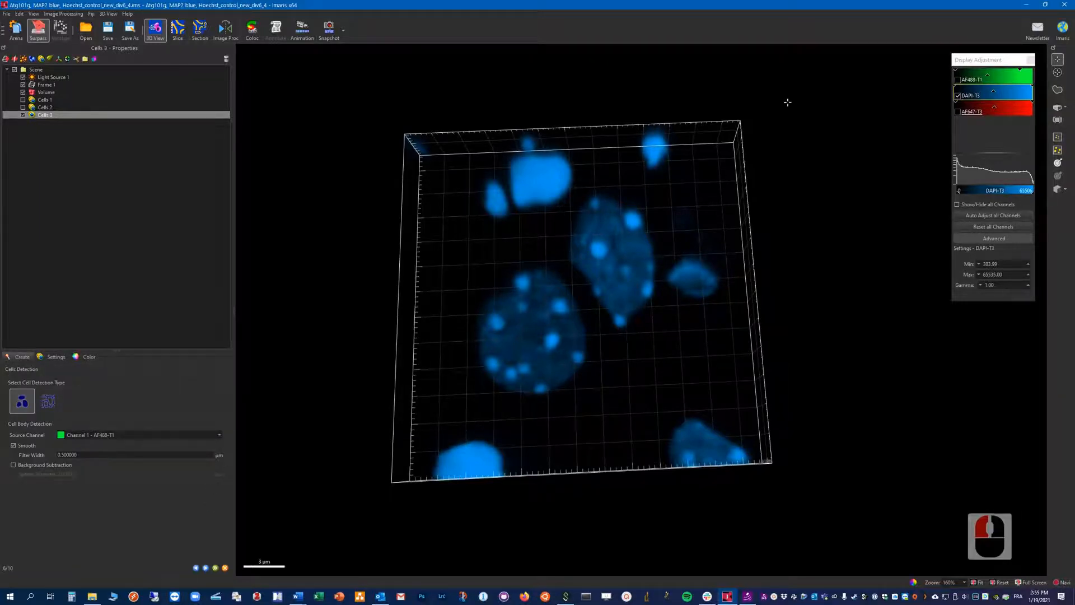
- Display only the AF488-T1 channel instead of DAPI-T3 and examine the cell bodies from several angles
left_click(958, 95)
left_click(958, 79)
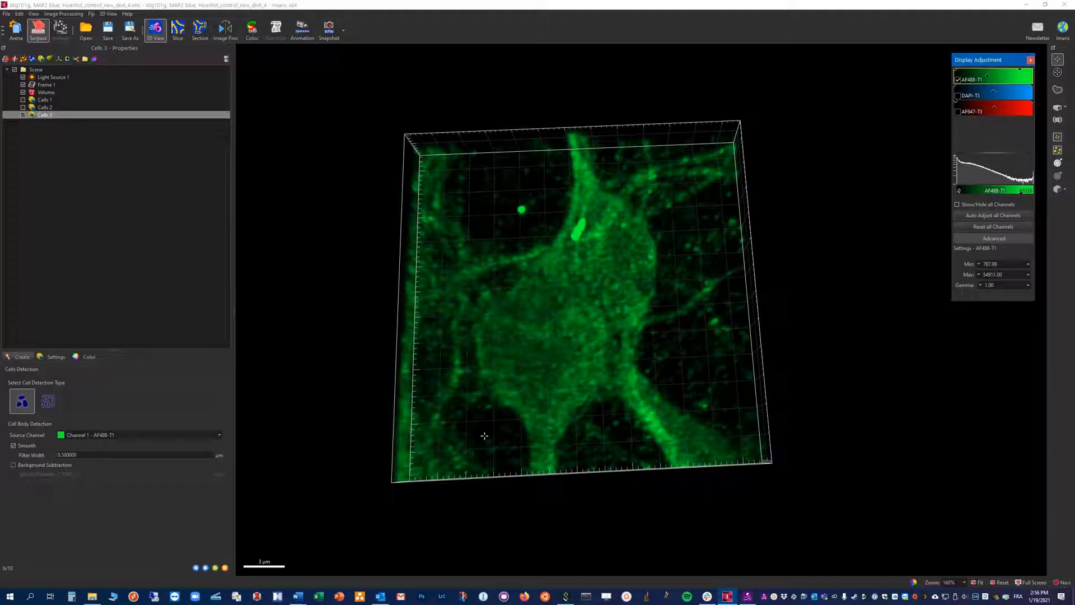
left_click_drag(685, 300, 584, 351)
left_click(584, 351)
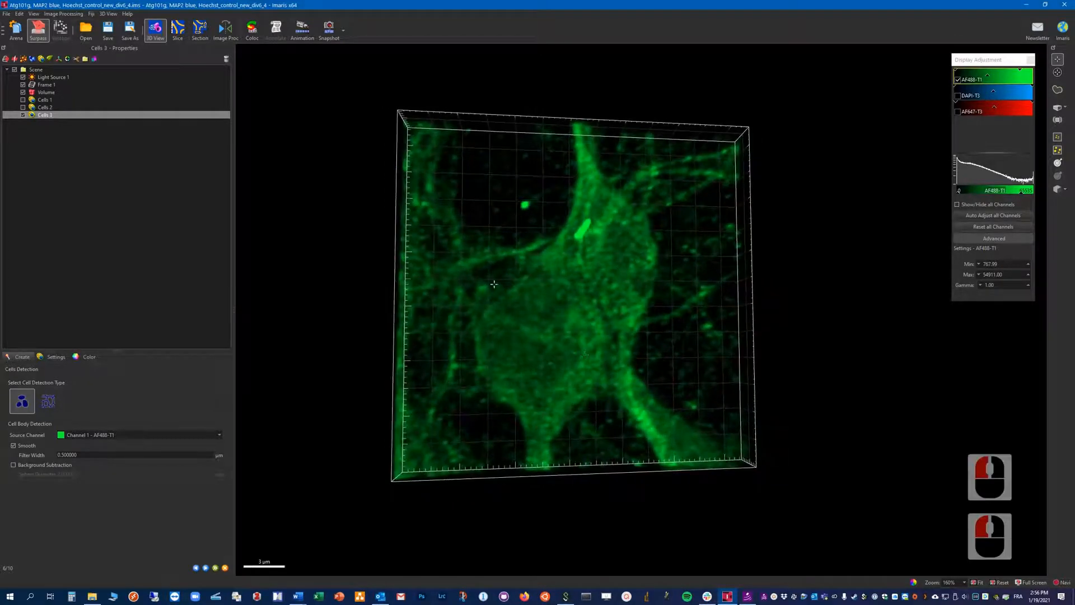
left_click_drag(660, 330, 573, 293)
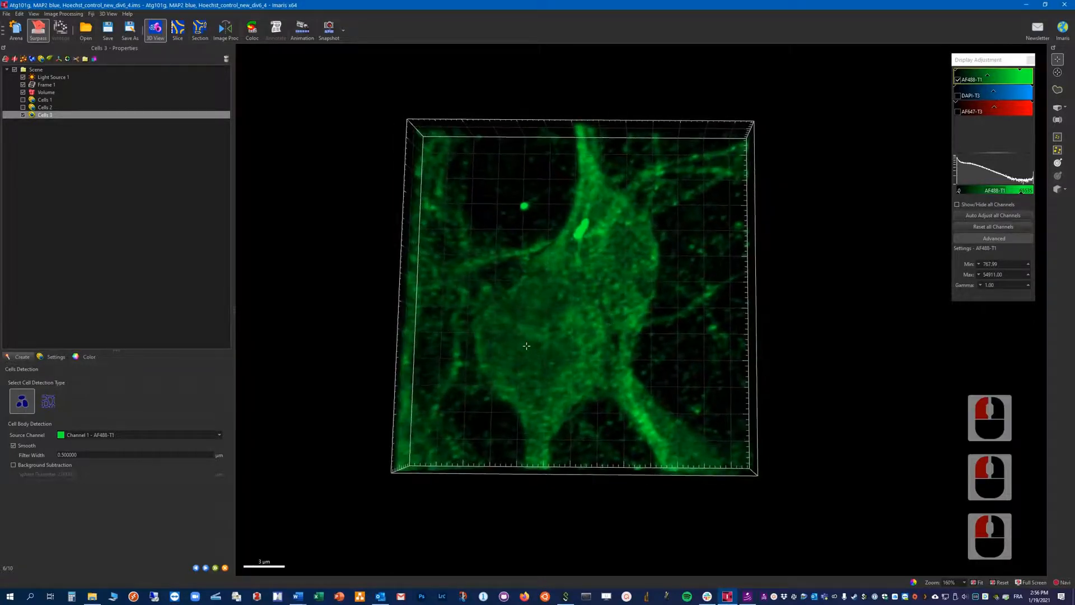
left_click_drag(605, 384, 693, 289)
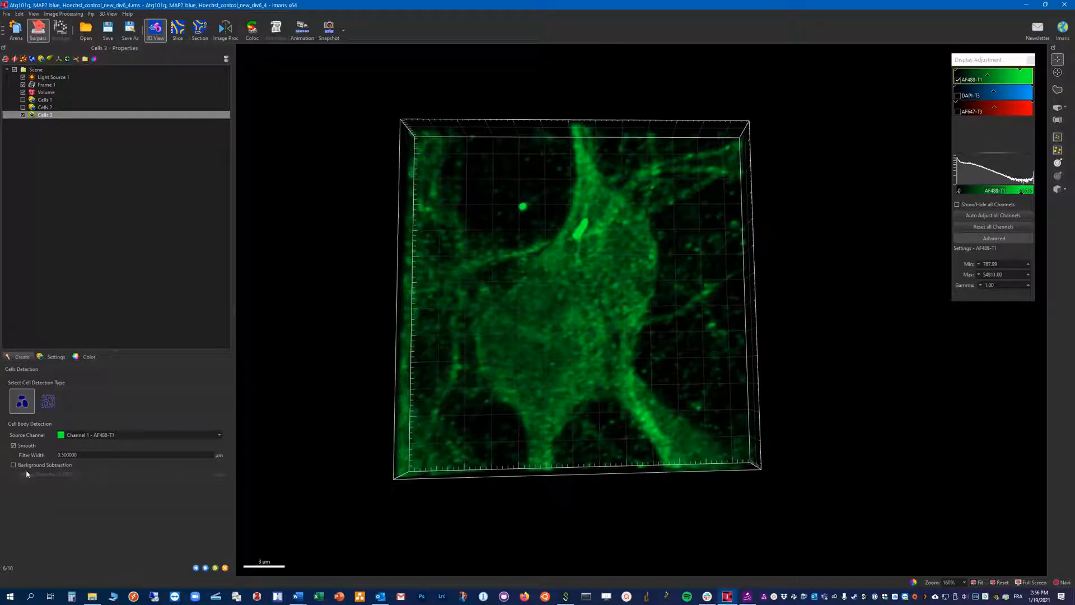
- Set the smoothing filter width for cell body detection to 0.05 µm
left_click(61, 454)
left_click_drag(62, 454, 113, 454)
type("05")
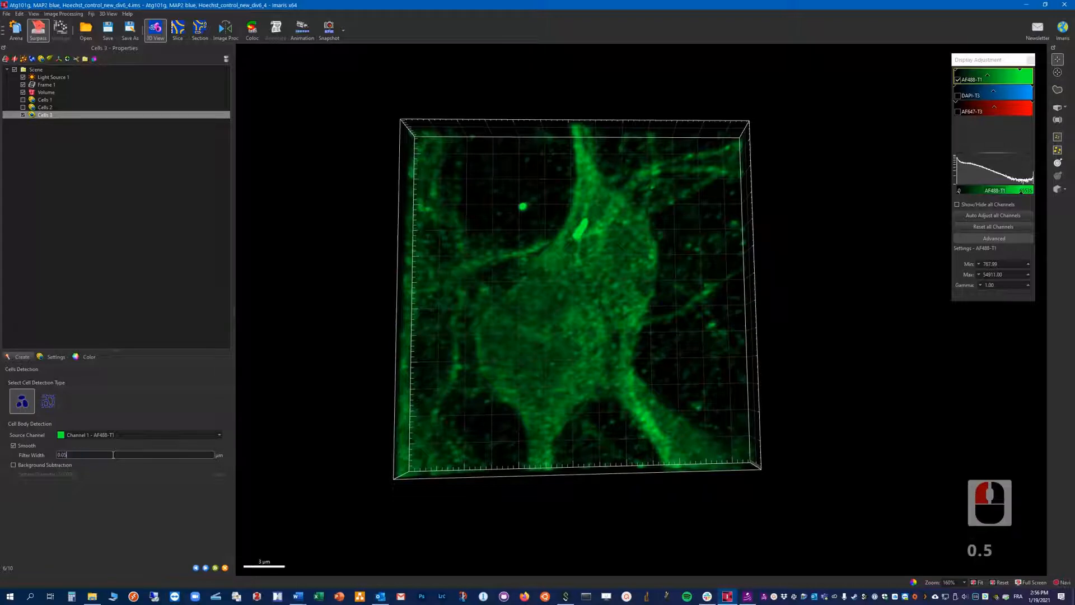
key("Return")
- Continue to the cells threshold and lower it to about 4135
left_click(205, 567)
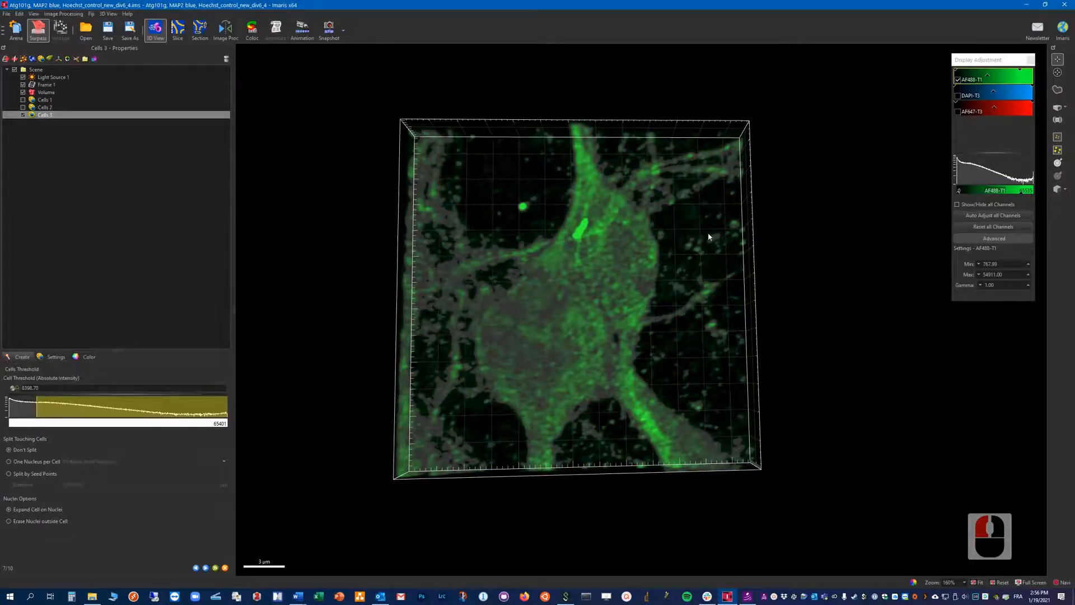
left_click_drag(42, 409, 22, 407)
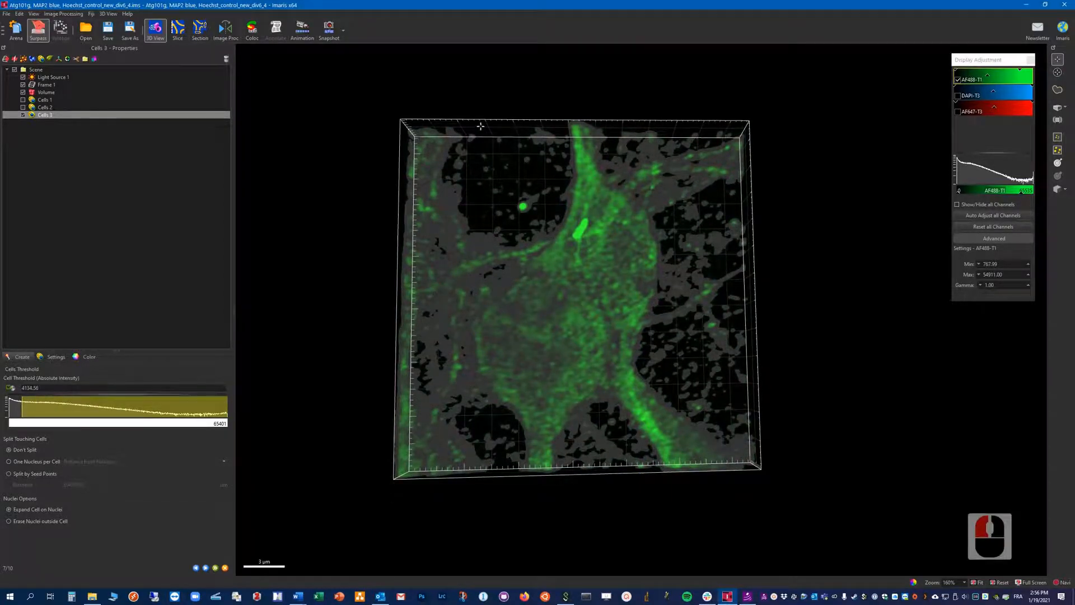
- Raise the cells threshold to about 6515 and check the preview against the AF488-T1 signal from different angles
left_click_drag(656, 247, 620, 276)
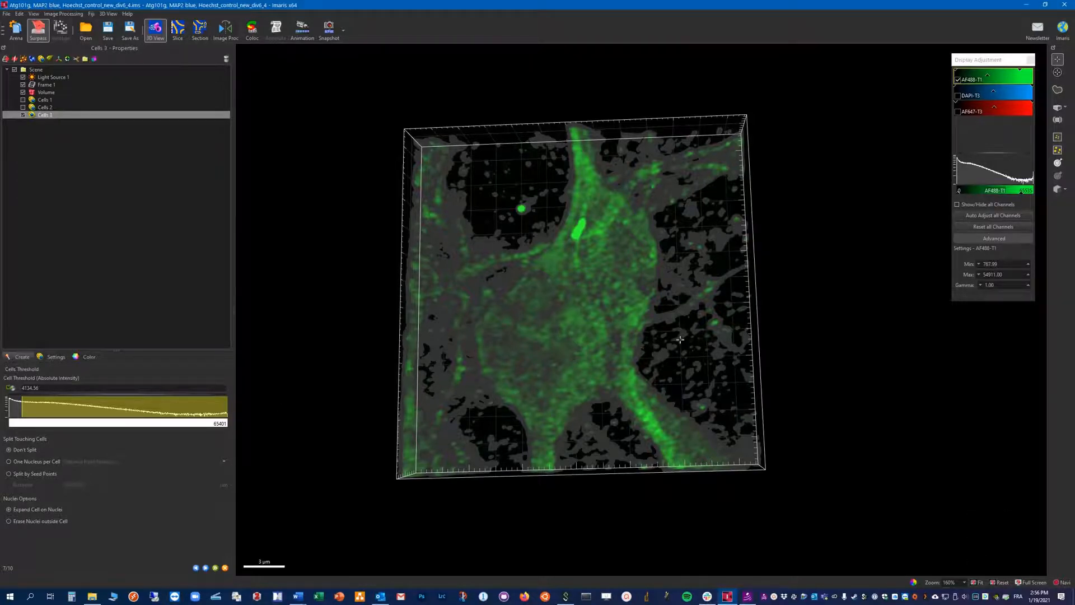
left_click_drag(22, 412, 88, 412)
left_click_drag(37, 414, 31, 415)
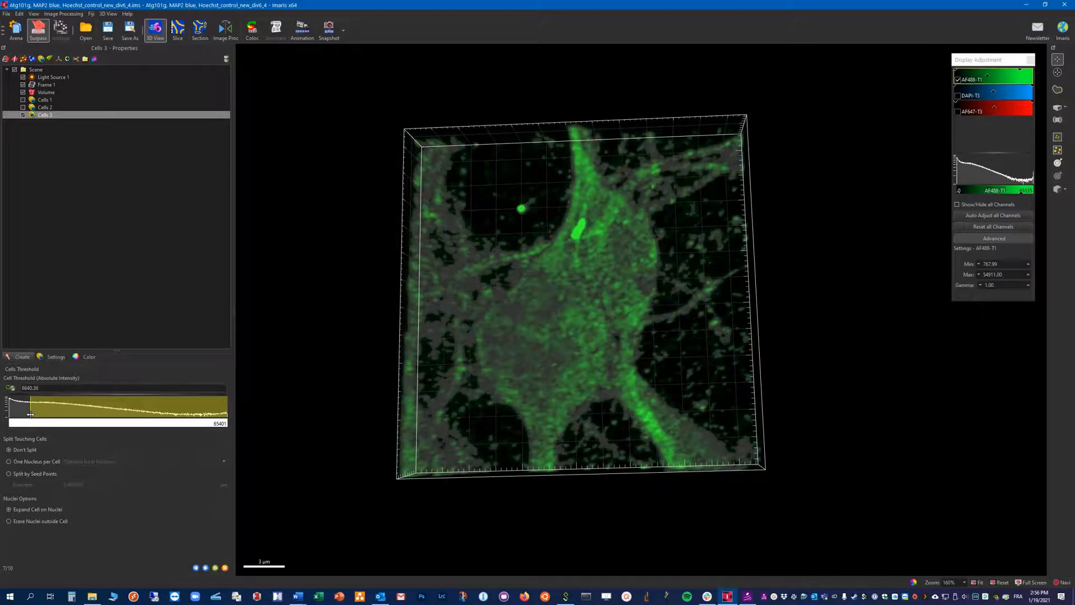
left_click_drag(597, 480, 628, 376)
left_click(628, 376)
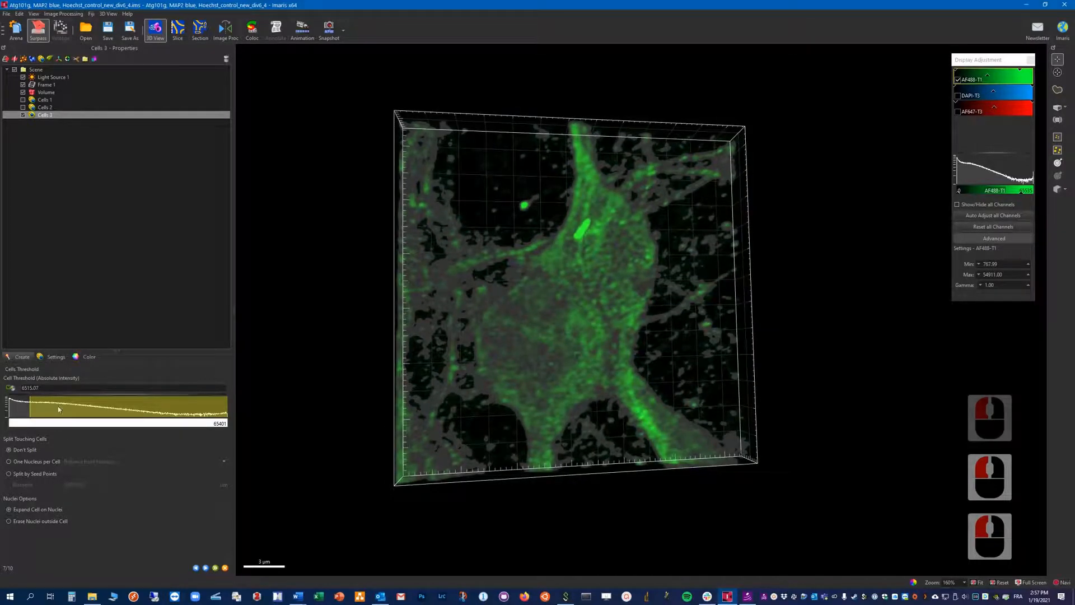
- Return to the cell body detection parameters and set the smoothing filter width to 0.2 µm
left_click(196, 567)
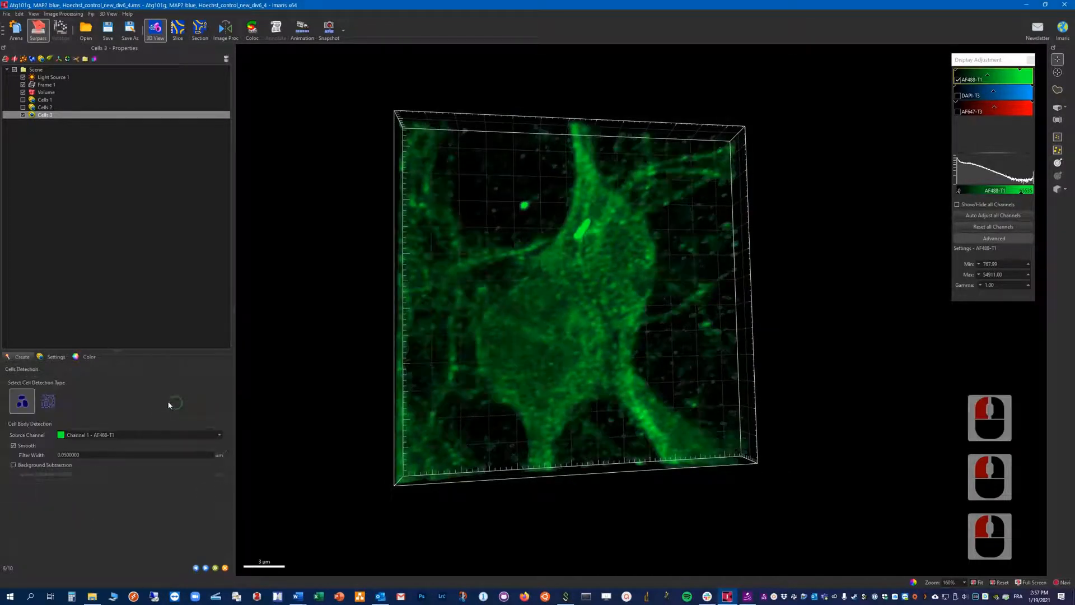
left_click(63, 455)
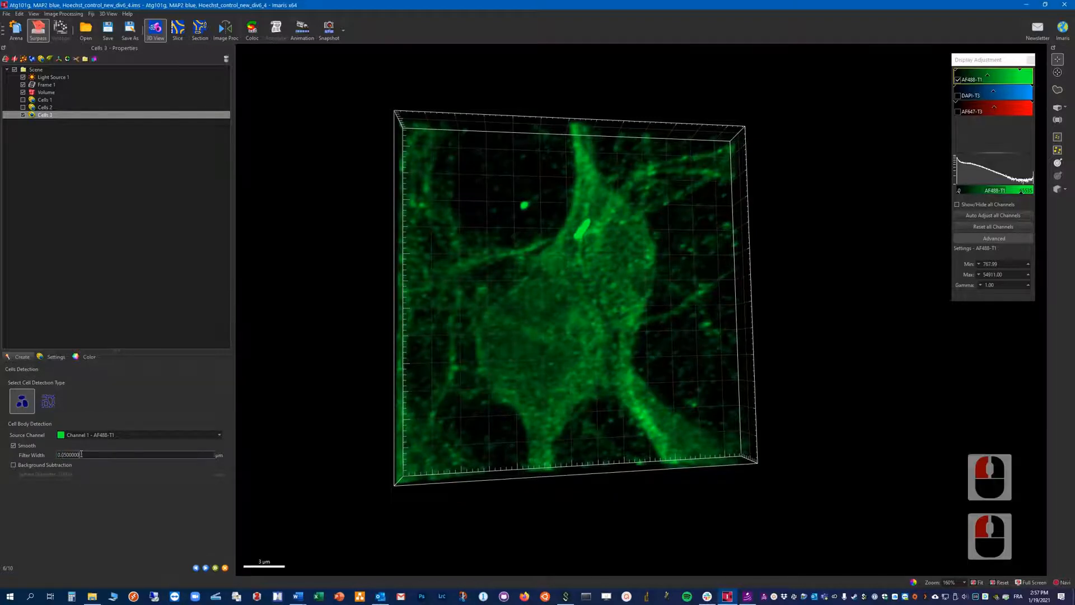
left_click_drag(82, 454, 63, 453)
type("2")
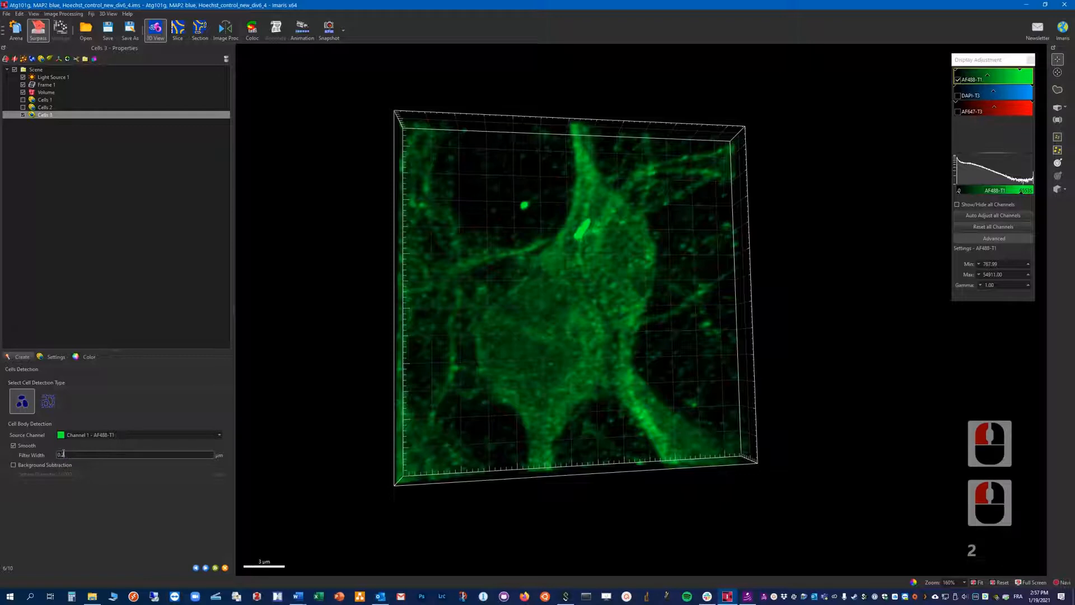
- Continue to the cells threshold, lower it to about 6404 and inspect the thin processes around the cell bodies
left_click(205, 567)
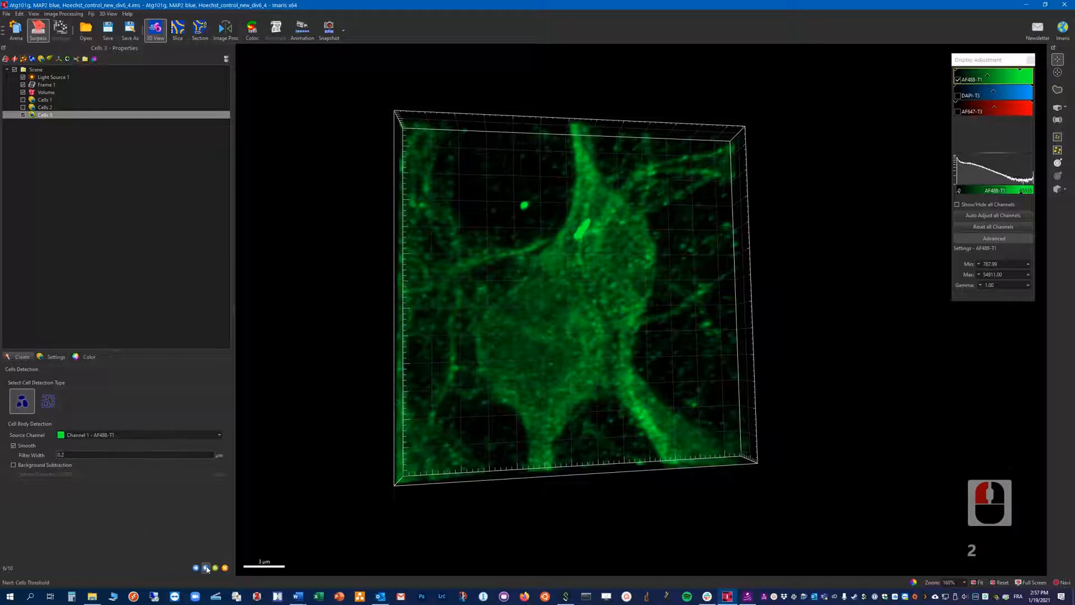
left_click_drag(649, 331, 632, 313)
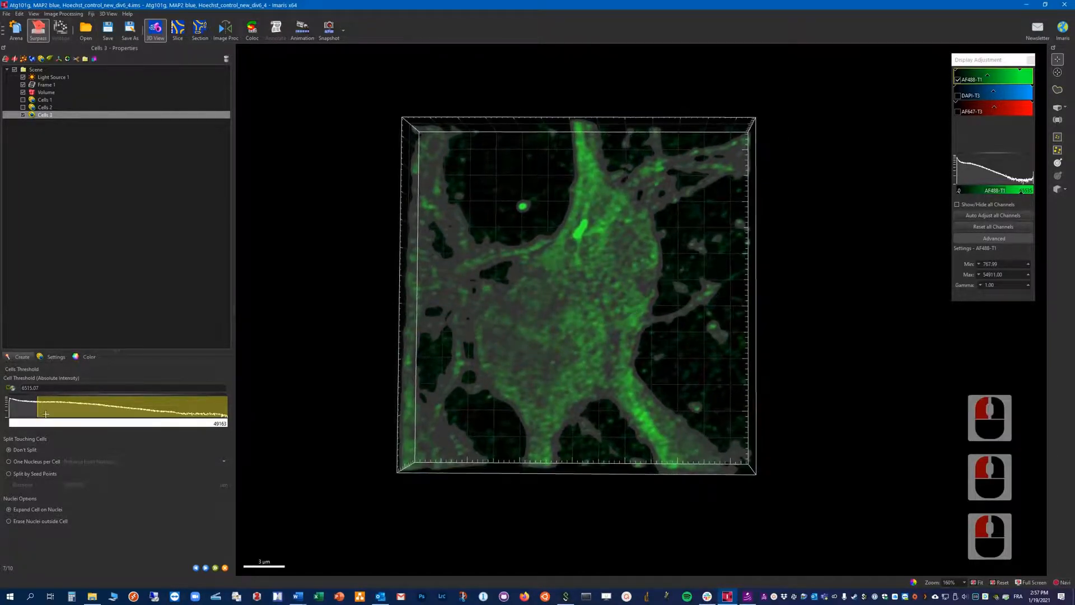
left_click_drag(40, 411, 37, 411)
left_click_drag(552, 341, 603, 386)
left_click_drag(737, 199, 707, 180)
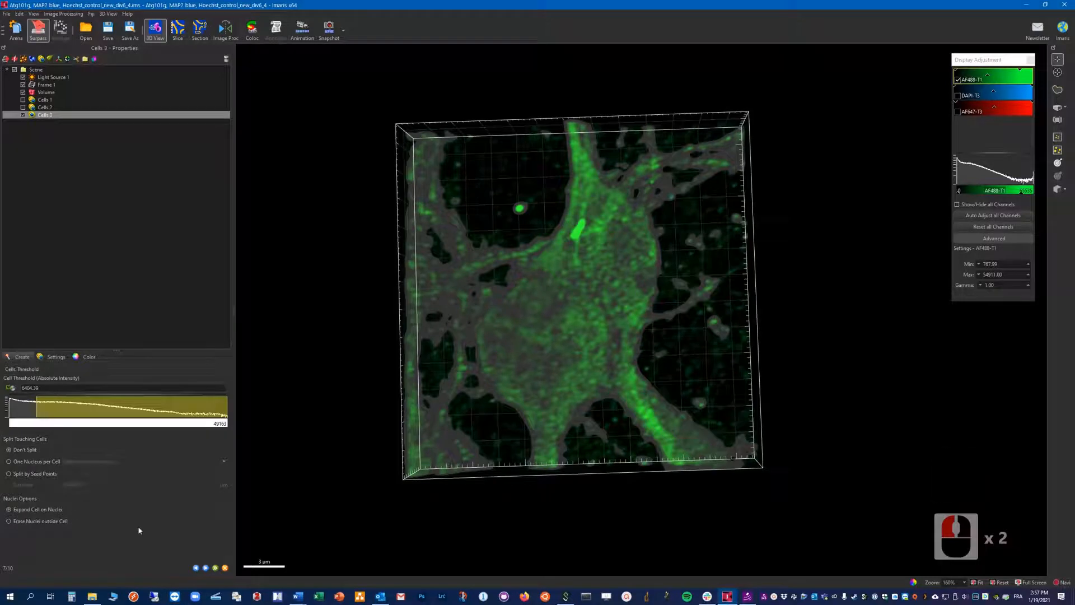
- Change the cell body source channel to AF647-T3 with smoothing off, and display only that channel in the volume
left_click(195, 567)
left_click(112, 434)
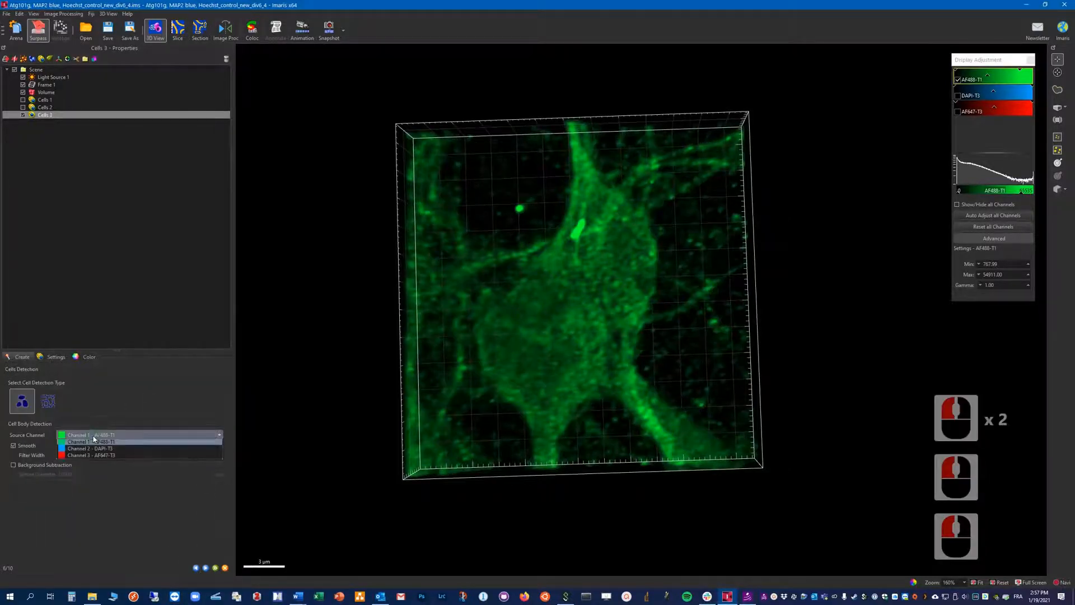
left_click(83, 448)
left_click(13, 447)
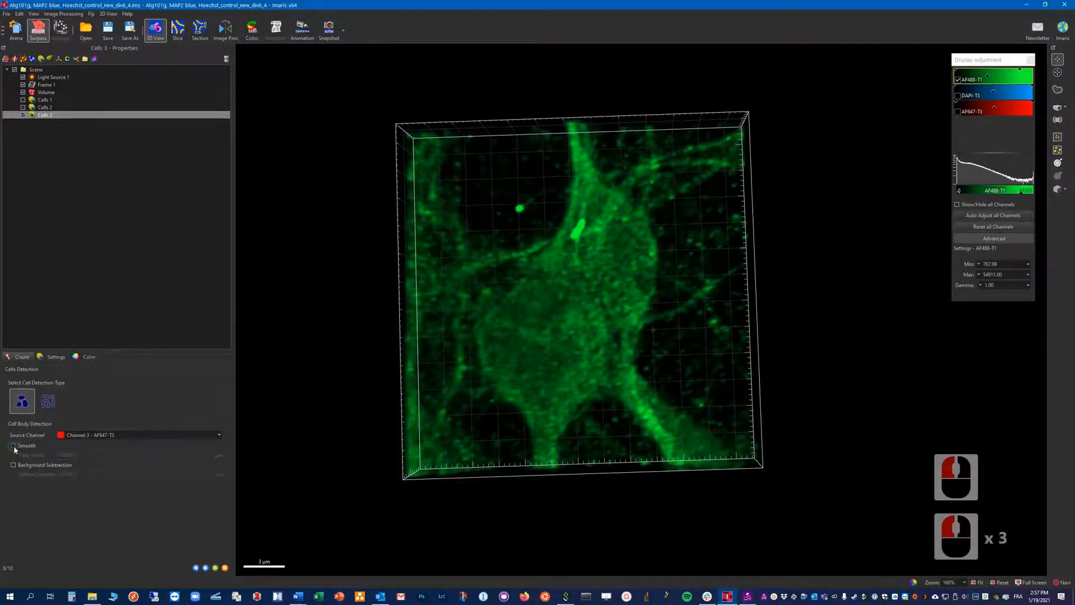
left_click(958, 80)
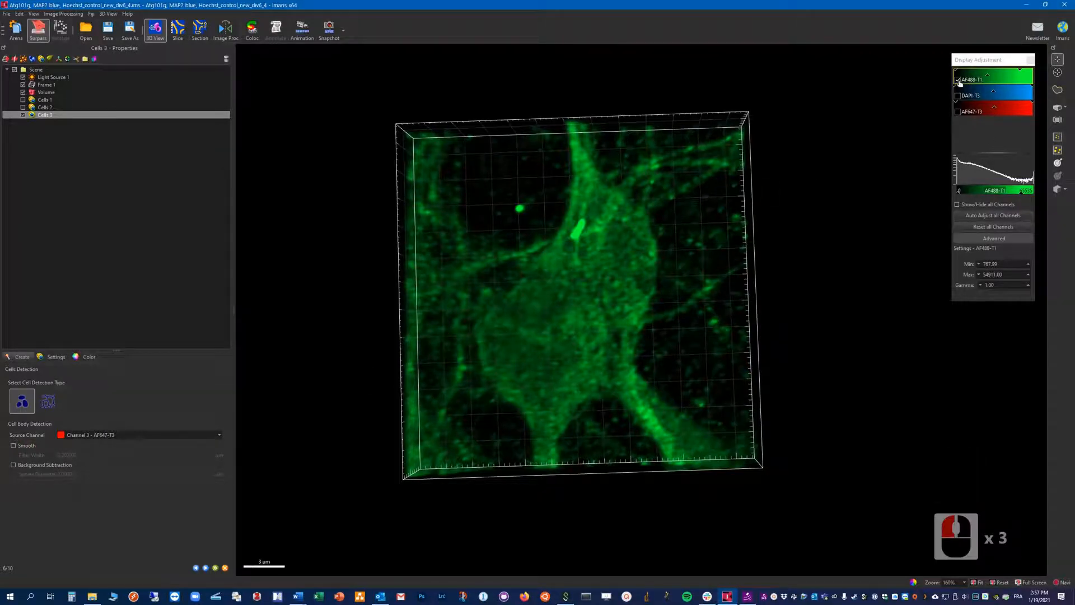
left_click(958, 111)
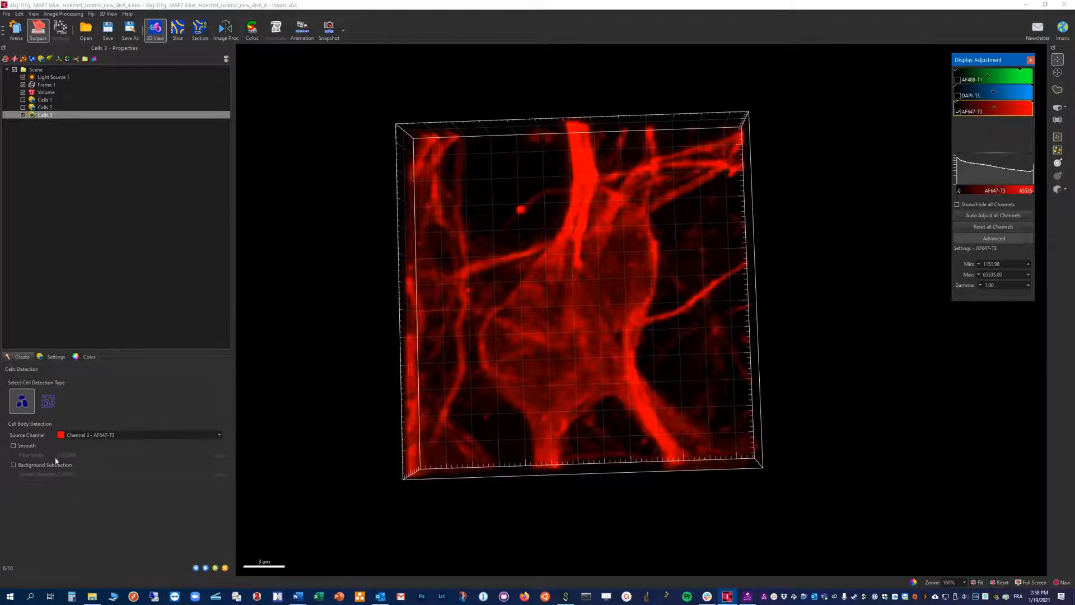
- Try cell body detection with smoothing at 0.2 µm and a threshold of about 16790, and cancel the cell creation
left_click(21, 446)
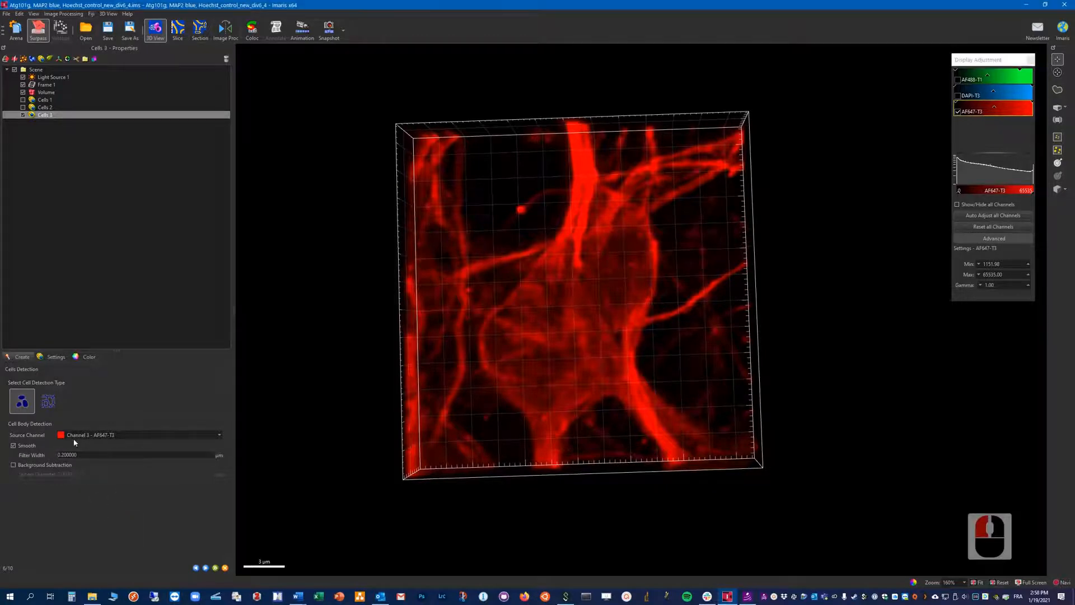
left_click(206, 568)
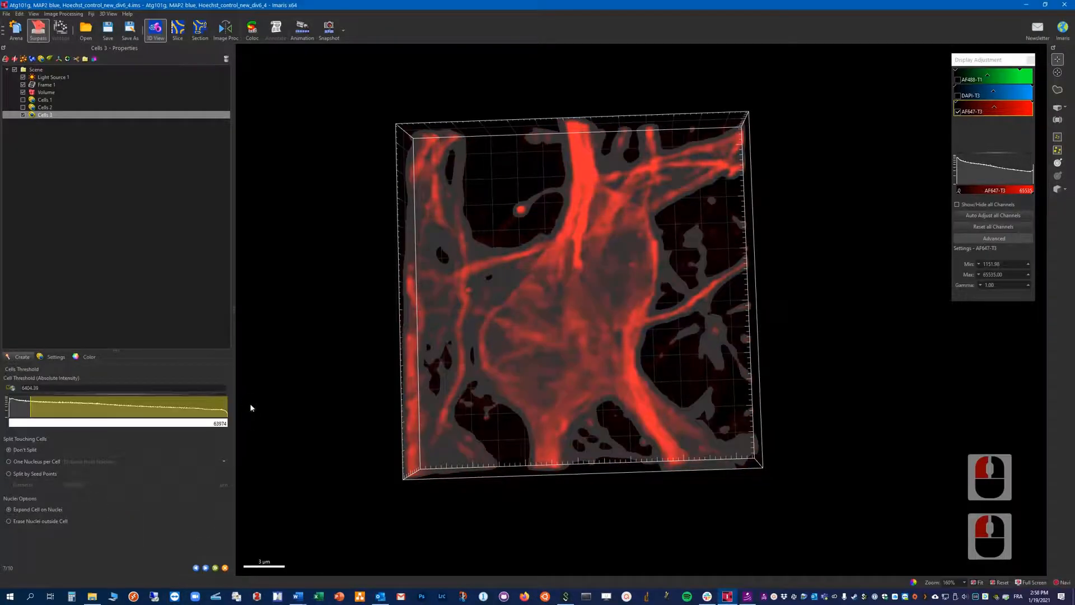
left_click_drag(42, 410, 65, 408)
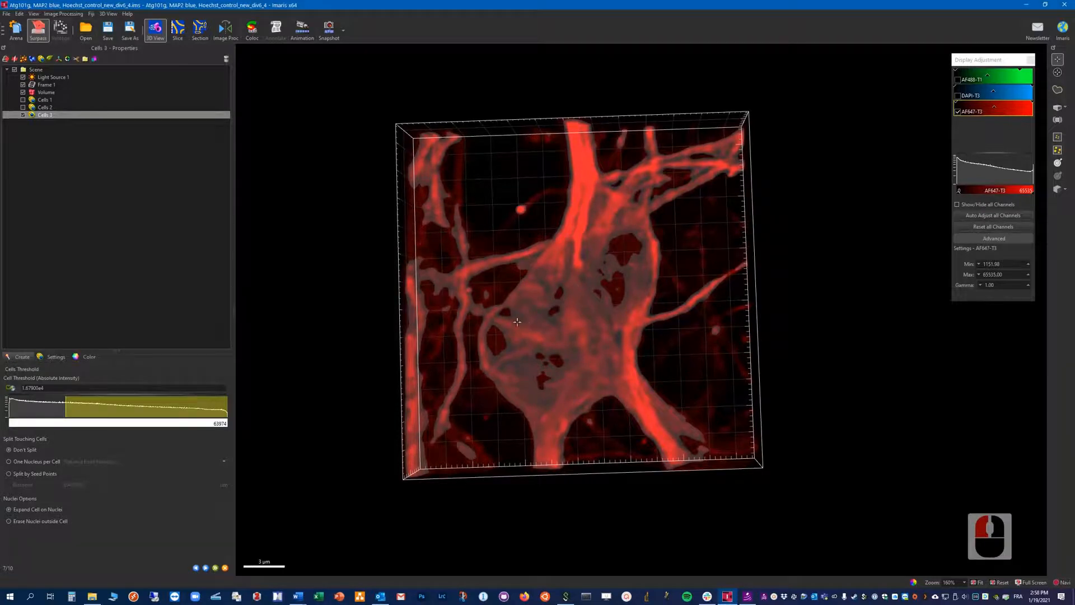
left_click_drag(567, 393, 485, 431)
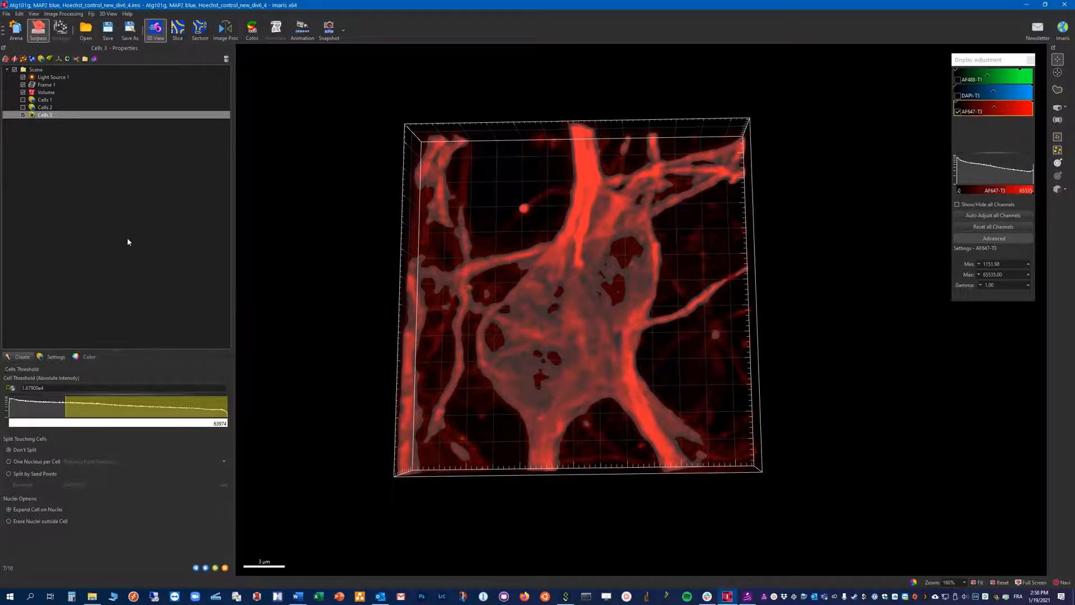
left_click(225, 567)
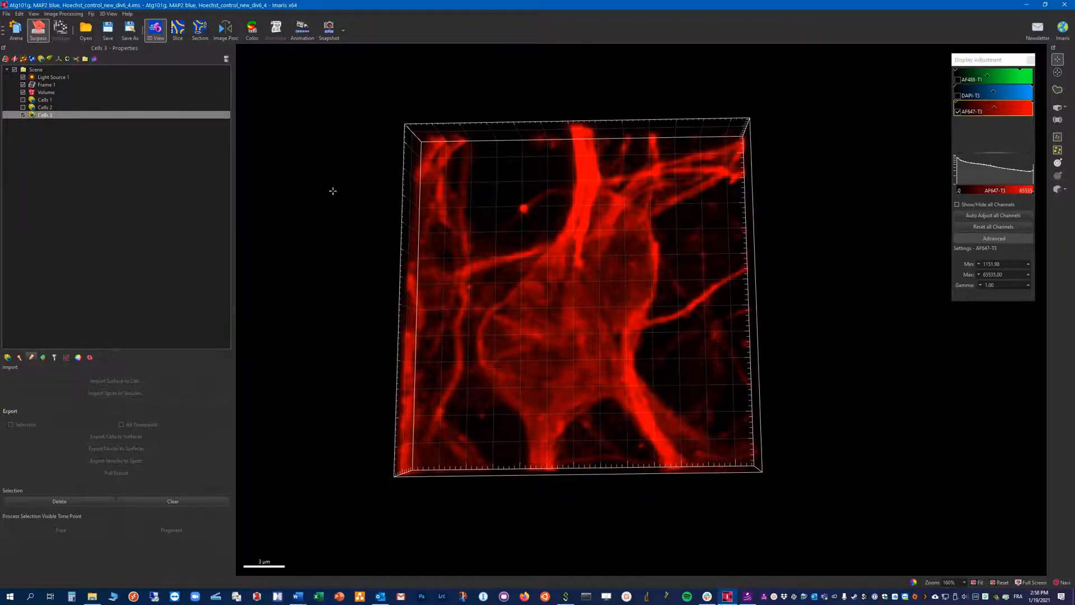
- Start a new Surfaces object with surface classification and shortest distance calculation turned off
left_click_drag(524, 235, 566, 240)
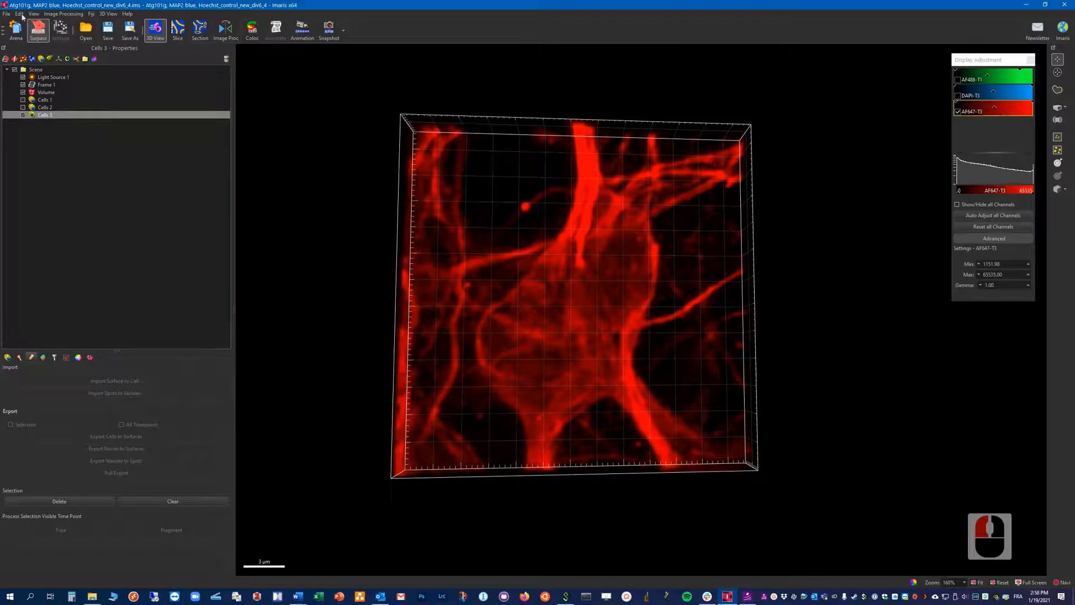
left_click_drag(565, 260, 533, 233)
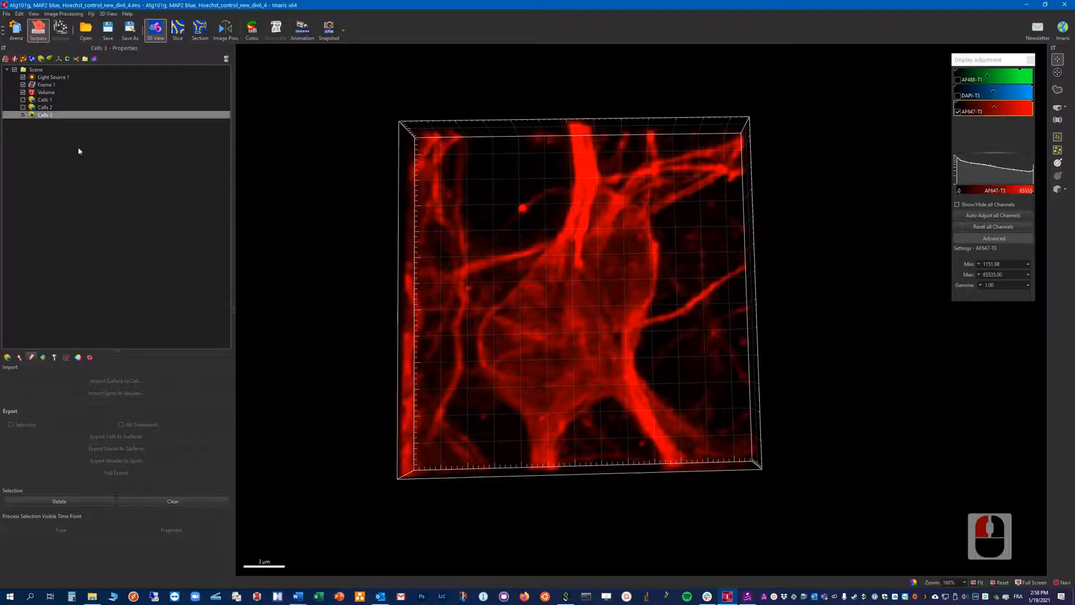
left_click(33, 59)
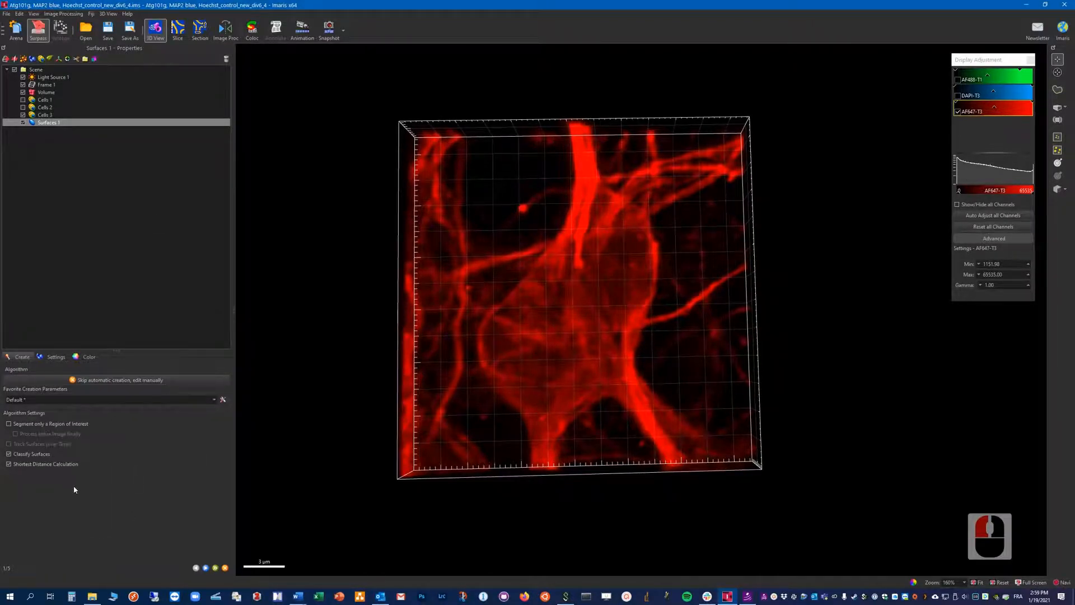
left_click(33, 454)
left_click(21, 468)
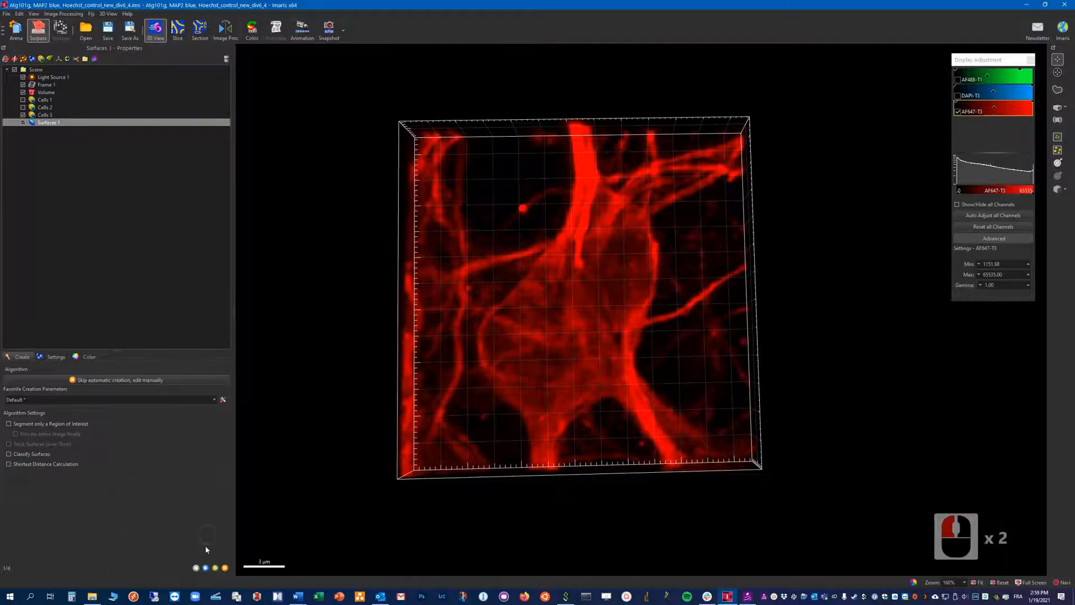
left_click(206, 568)
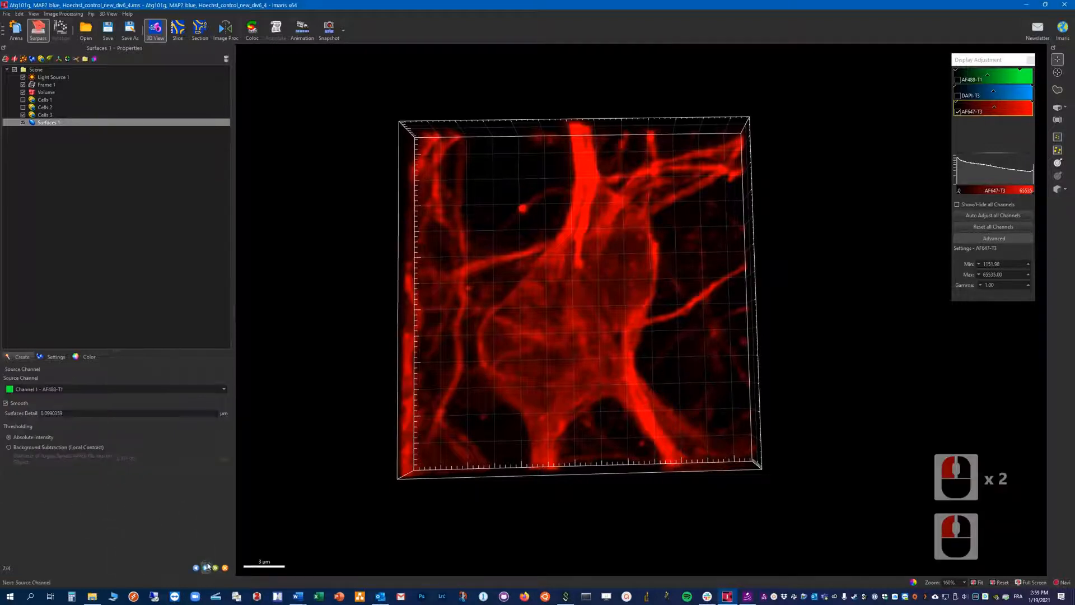
- Use AF647-T3 as the surface source channel with smoothing off, and lower the absolute intensity threshold to about 2762
left_click(72, 392)
left_click(56, 413)
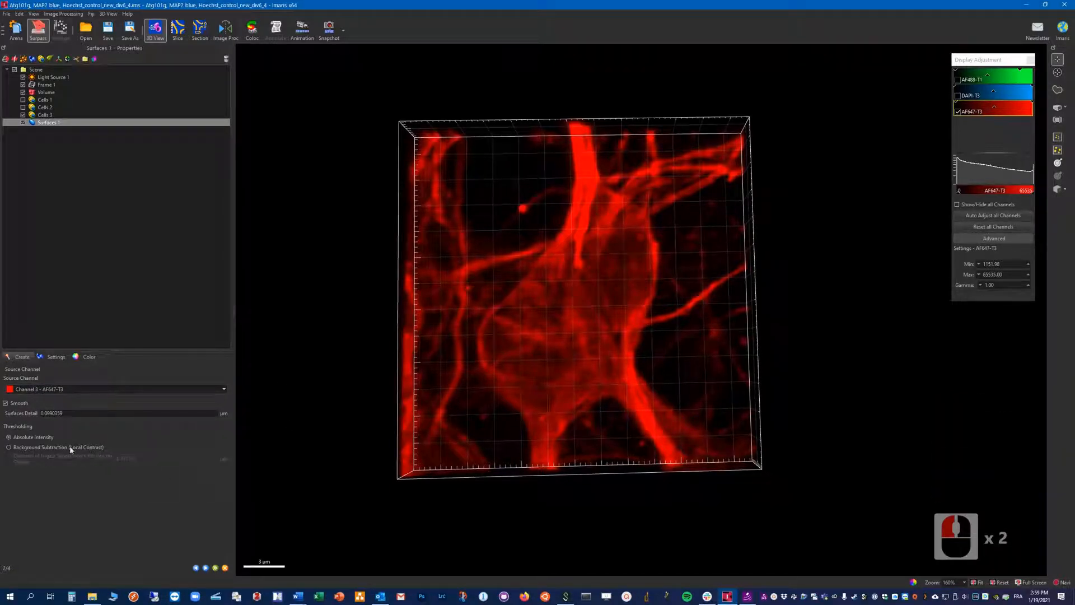
left_click(13, 404)
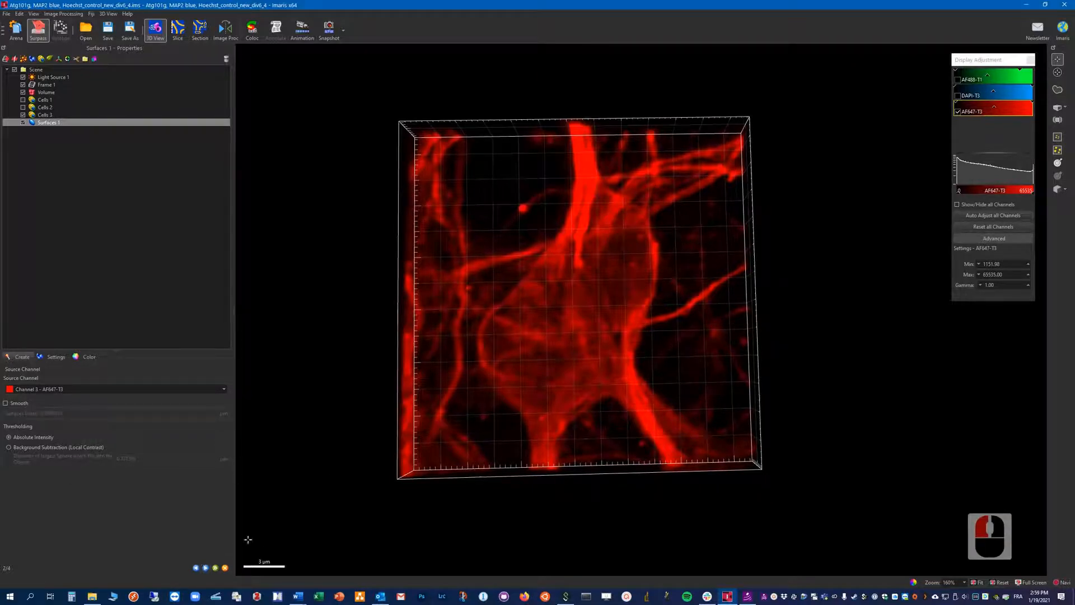
left_click(205, 568)
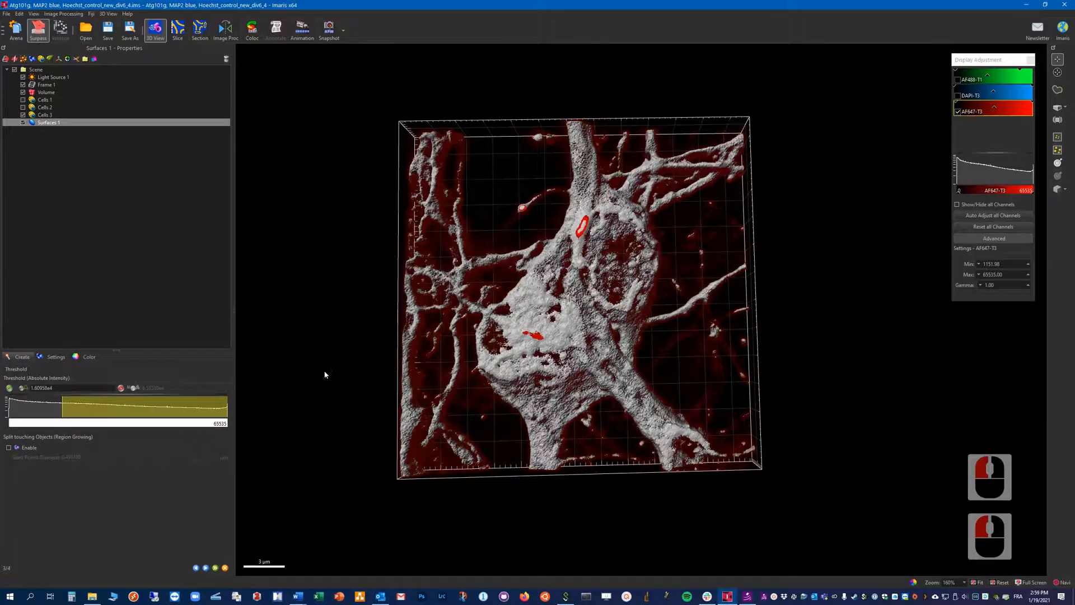
left_click_drag(62, 407, 17, 404)
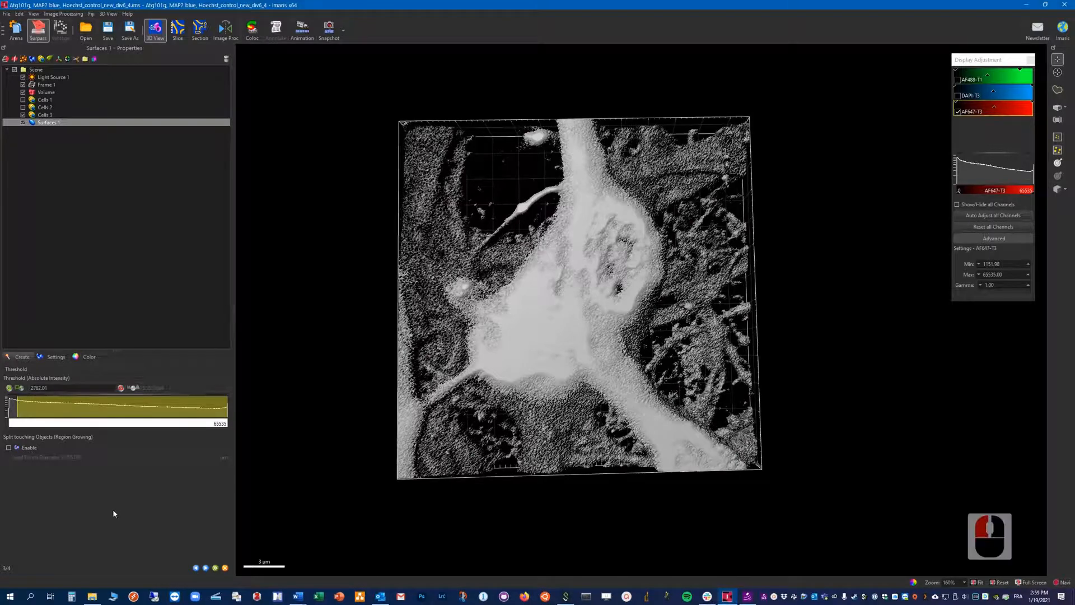
- Return to the source channel settings and enable smoothing with a surfaces detail of 0.1 µm
left_click(196, 568)
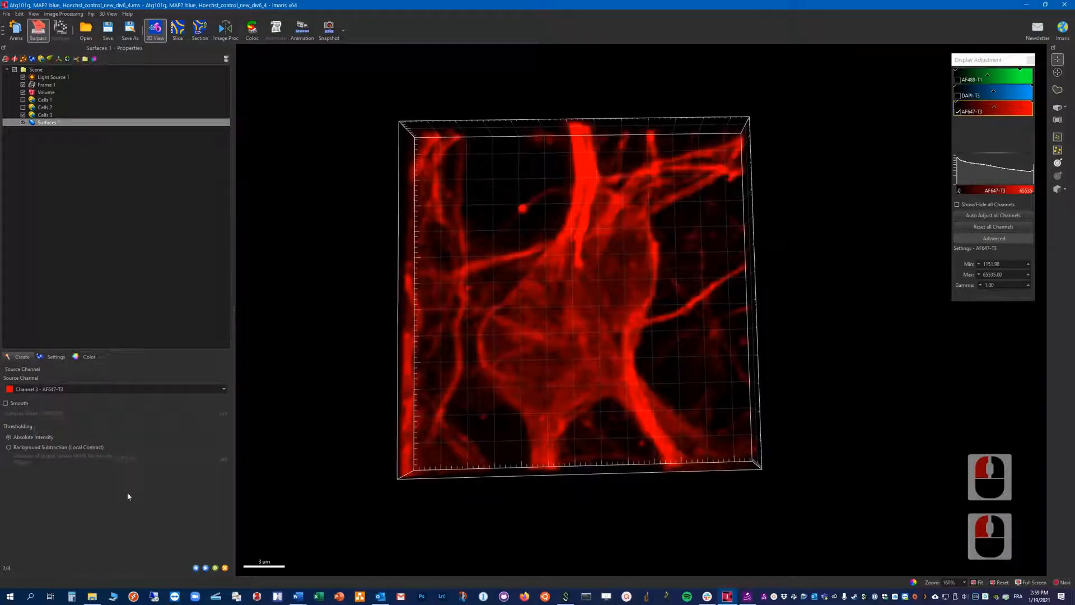
left_click(18, 403)
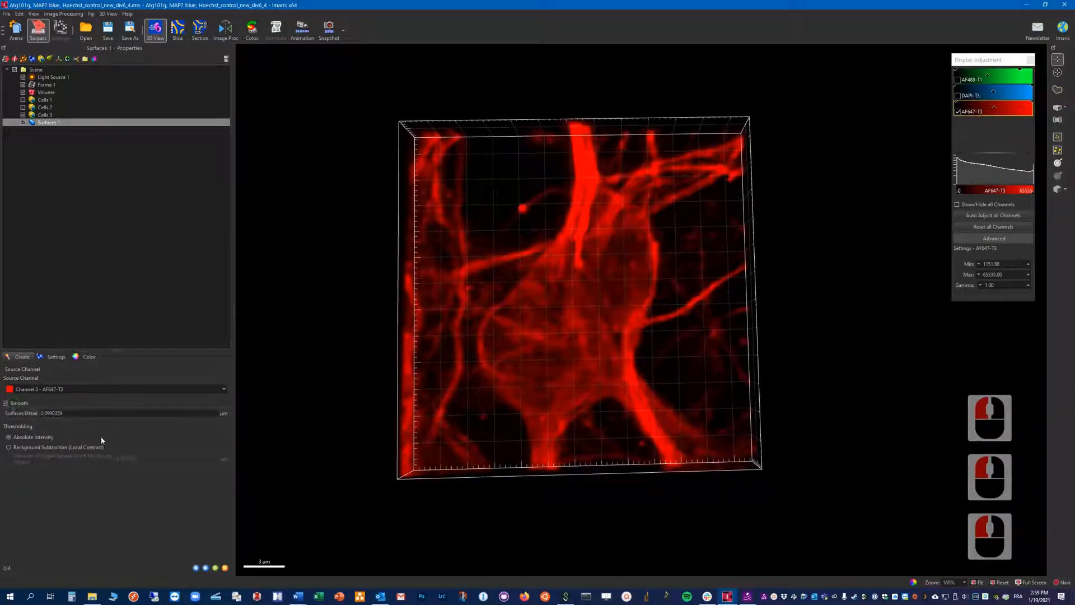
left_click_drag(46, 413, 100, 413)
key("BackSpace")
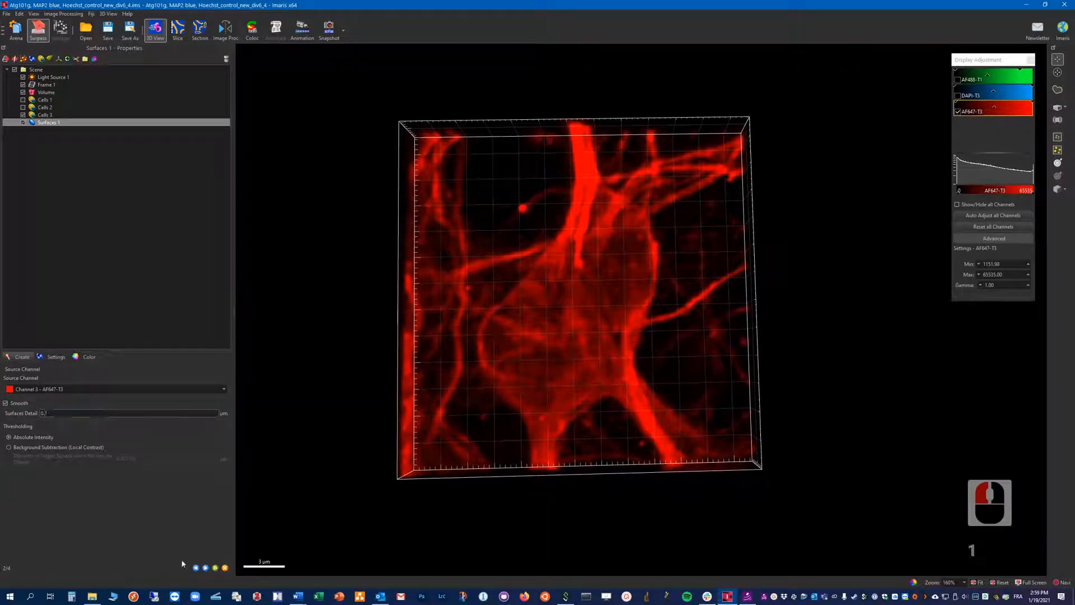
- Lower the threshold of the smoothed surface to about 2006 and complete the surface creation with the default voxel filter
left_click(206, 567)
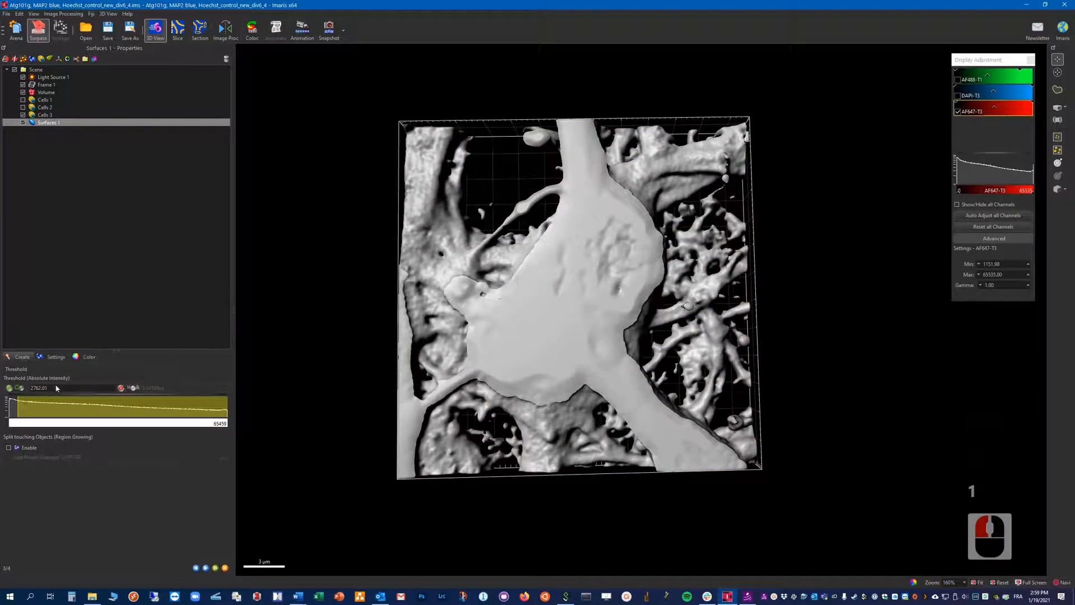
left_click_drag(28, 402, 15, 406)
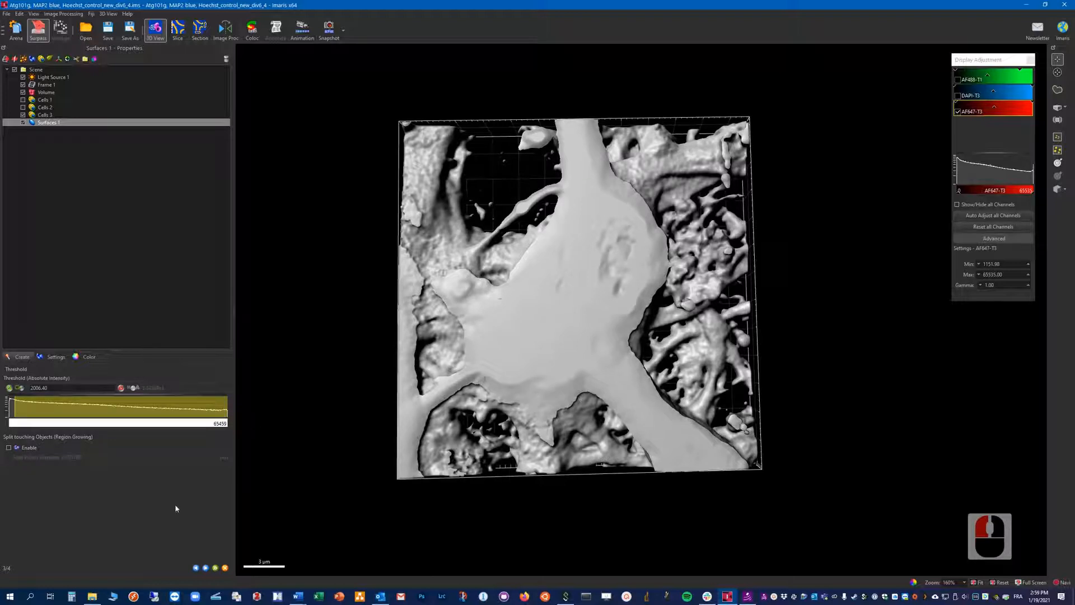
left_click(206, 568)
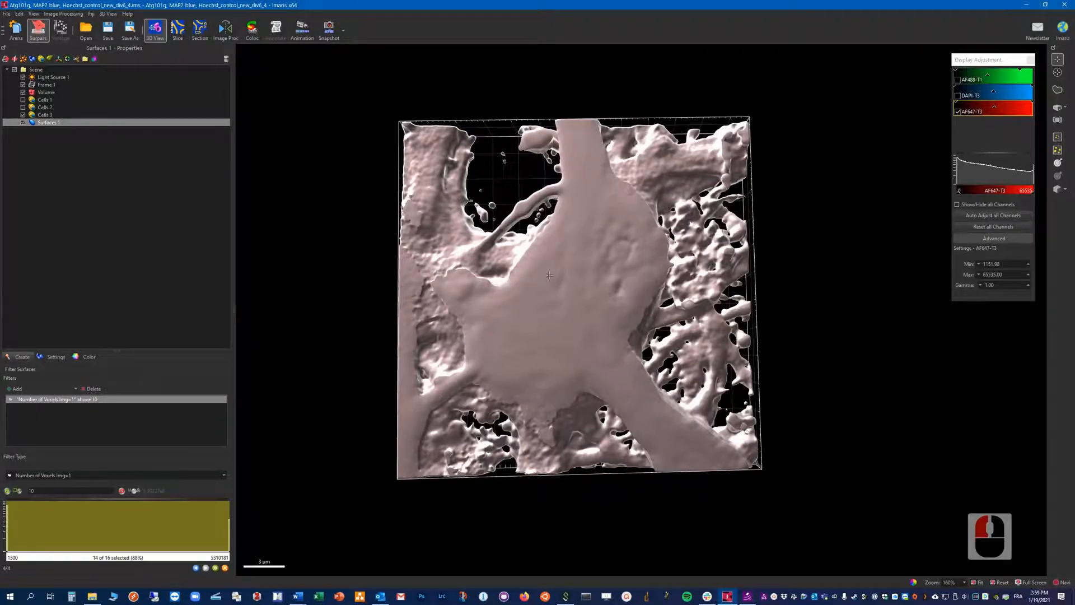
left_click(215, 569)
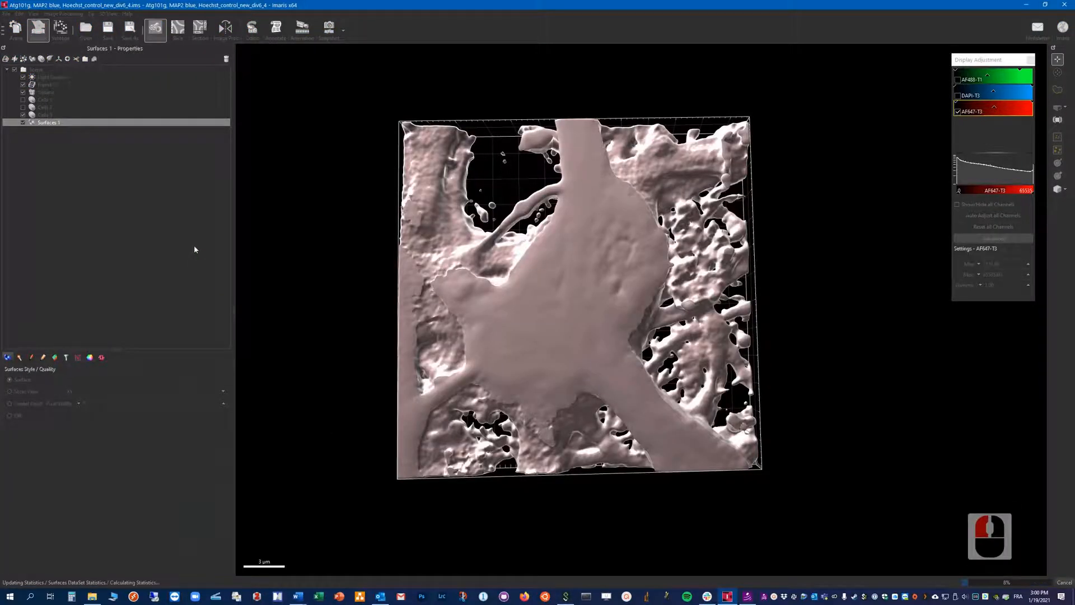
- Mask a duplicate of channel AF647-T3 with the new surface, setting voxels outside the surface to 0
left_click(44, 358)
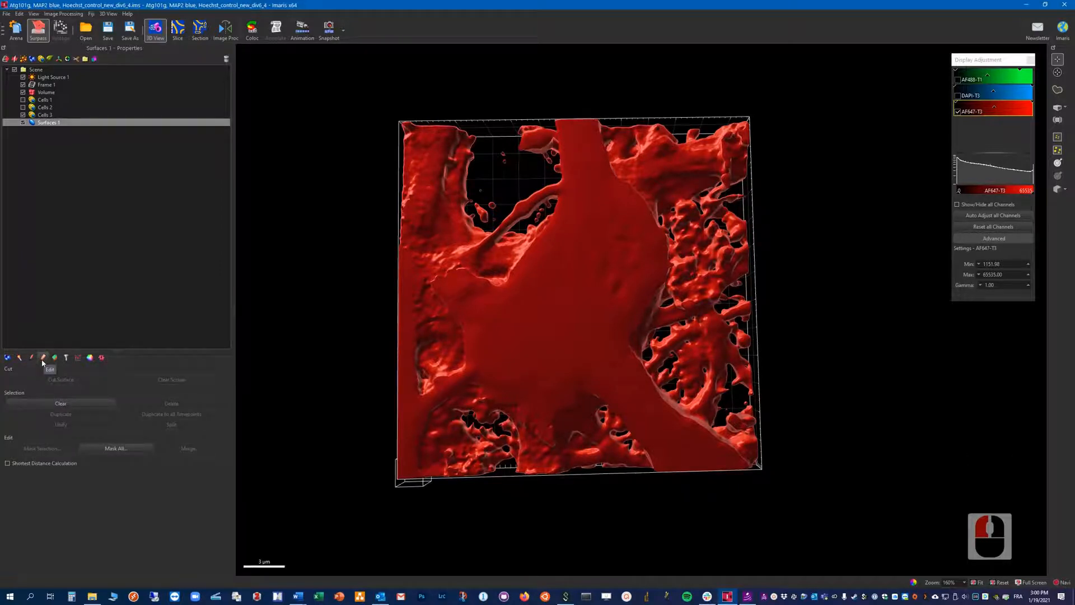
left_click(117, 448)
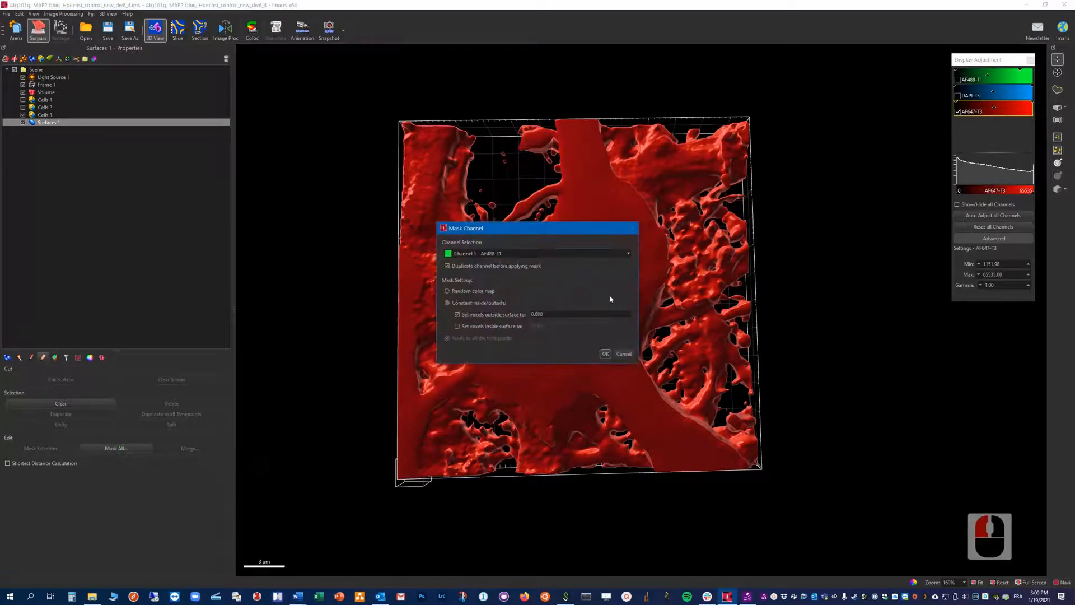
left_click_drag(505, 237, 409, 326)
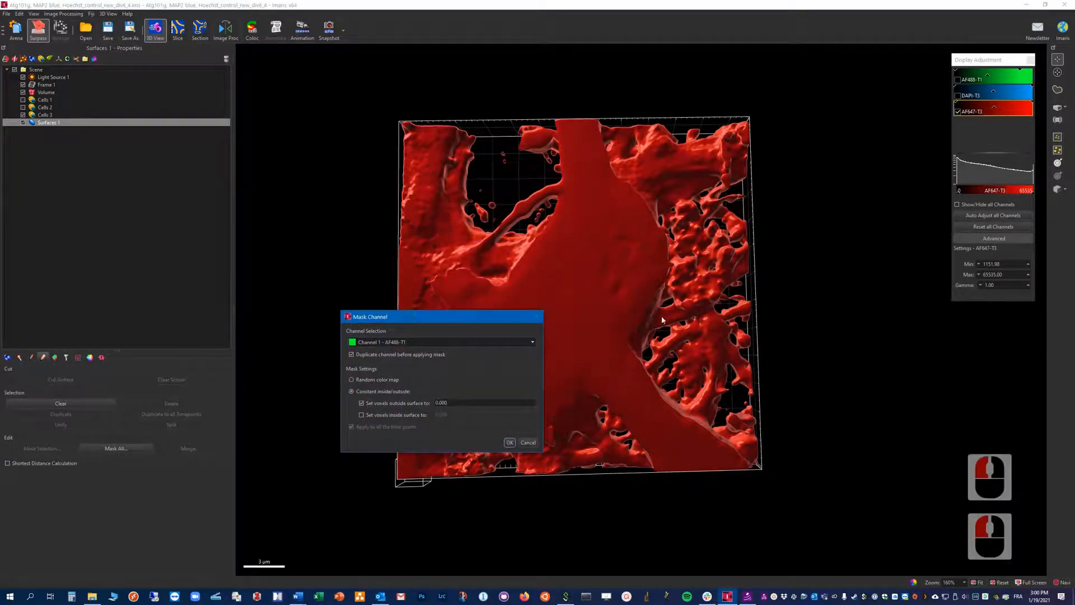
left_click(399, 343)
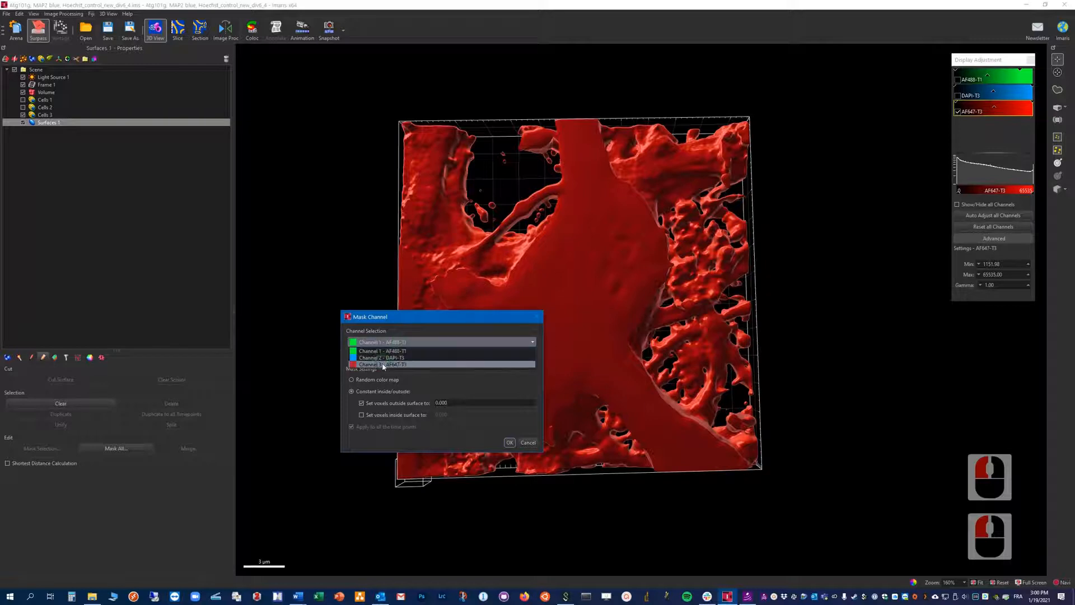
left_click(406, 361)
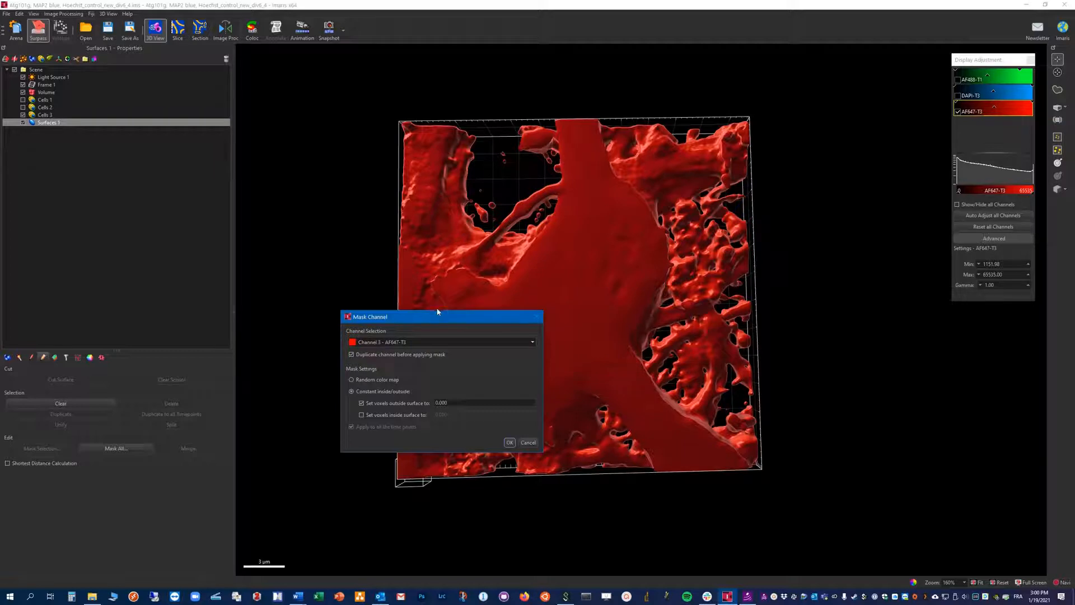
left_click_drag(434, 316, 267, 272)
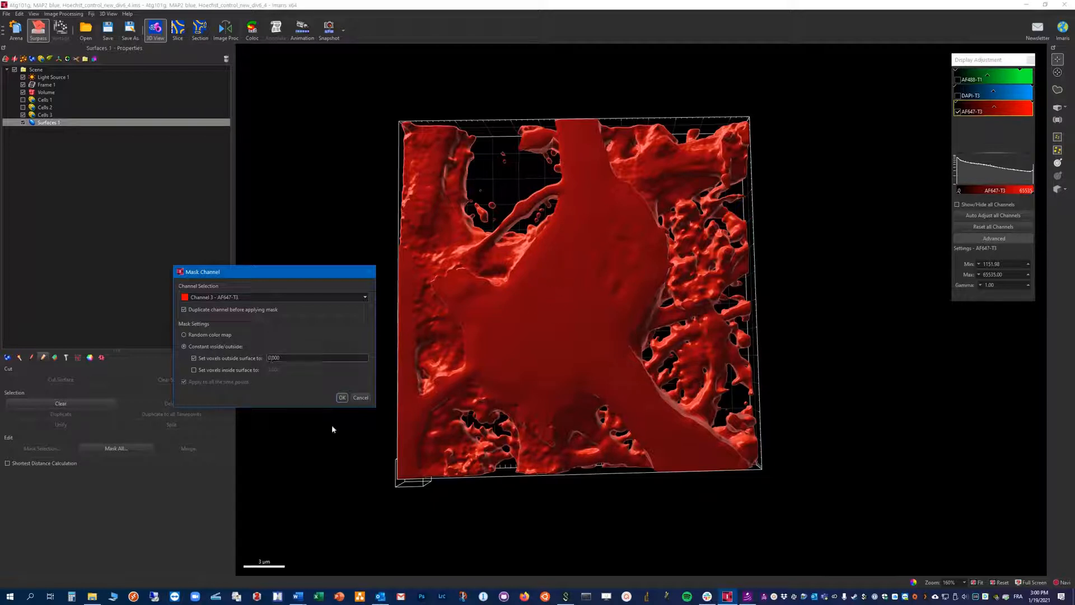
left_click(342, 397)
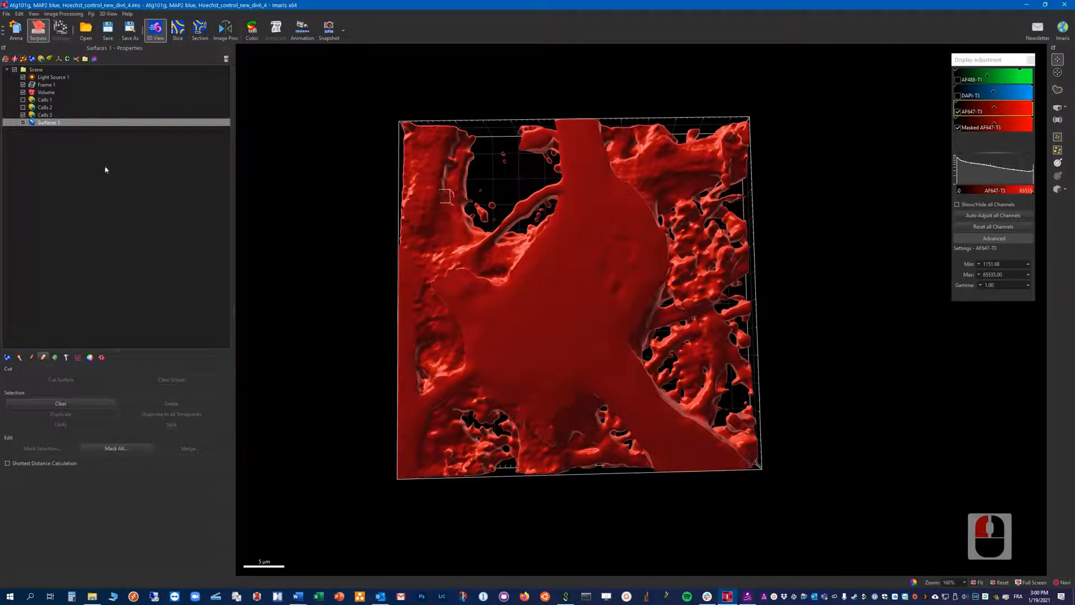
- Delete the Surfaces 1 object from the scene
left_click(54, 125)
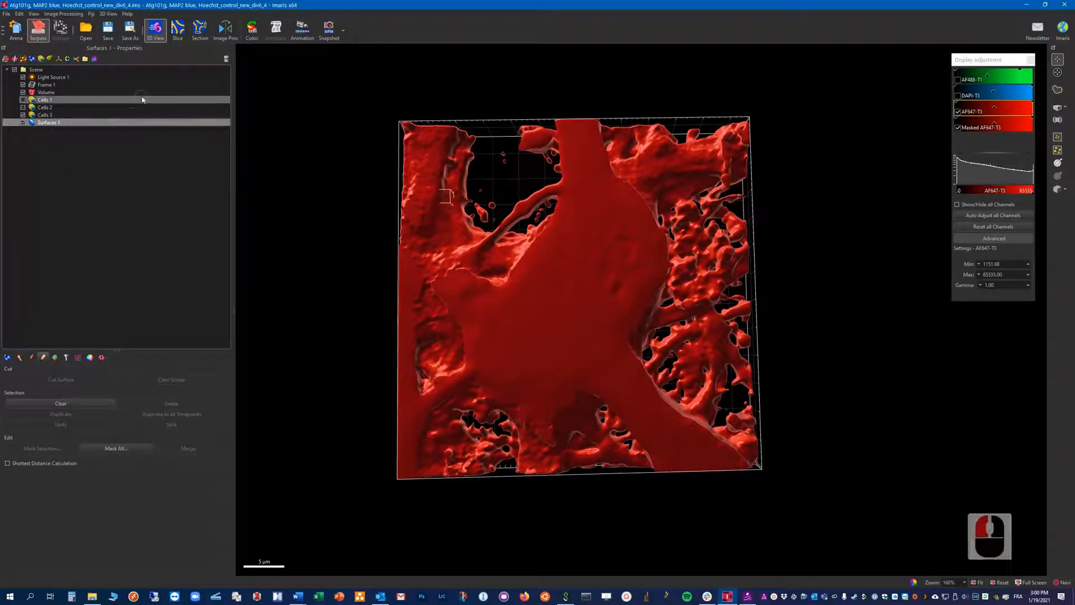
left_click(228, 59)
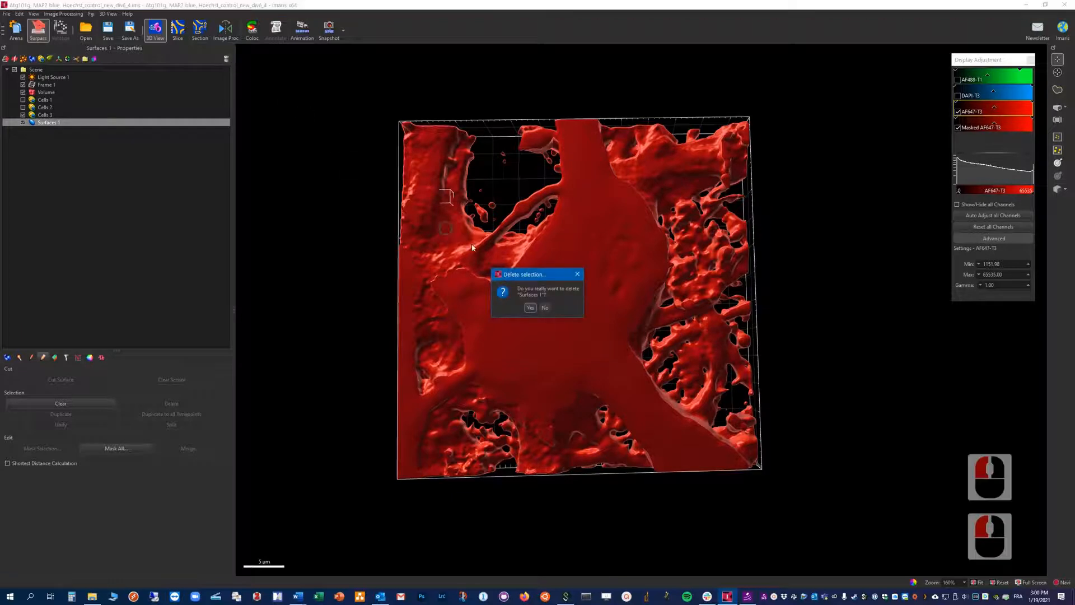
left_click(530, 308)
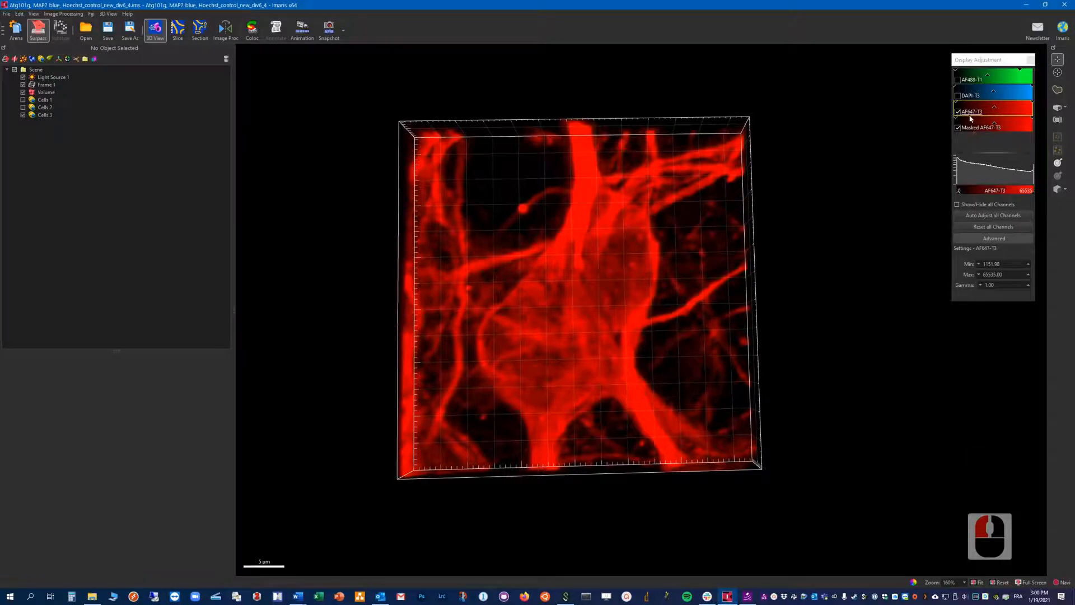
- Compare the Masked AF647-T3 channel with the original AF647-T3 by switching their visibility alternately
left_click(957, 128)
left_click(957, 128)
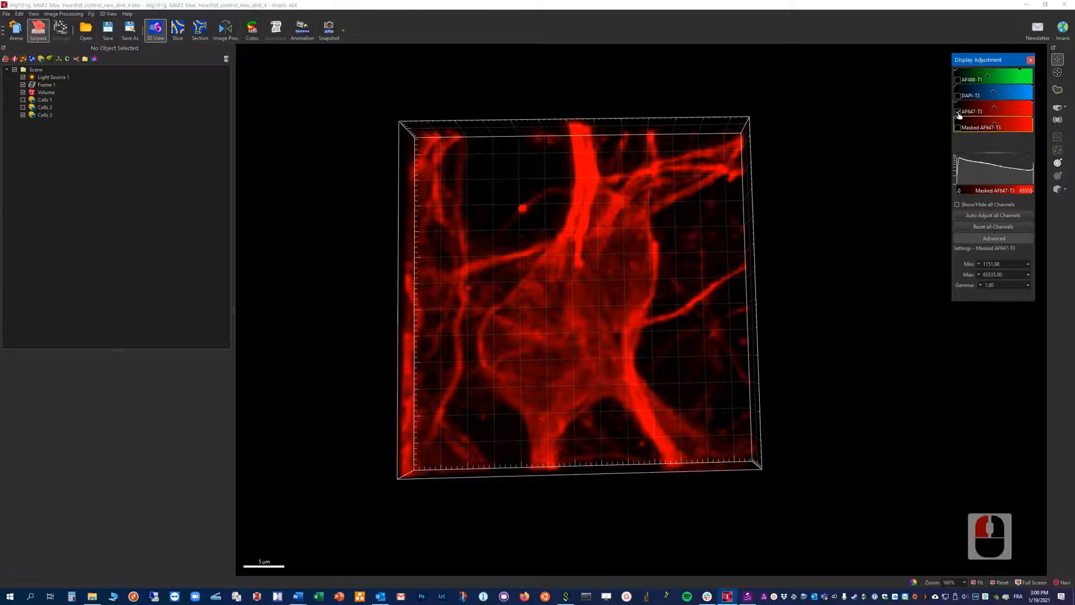
left_click(958, 112)
left_click(958, 128)
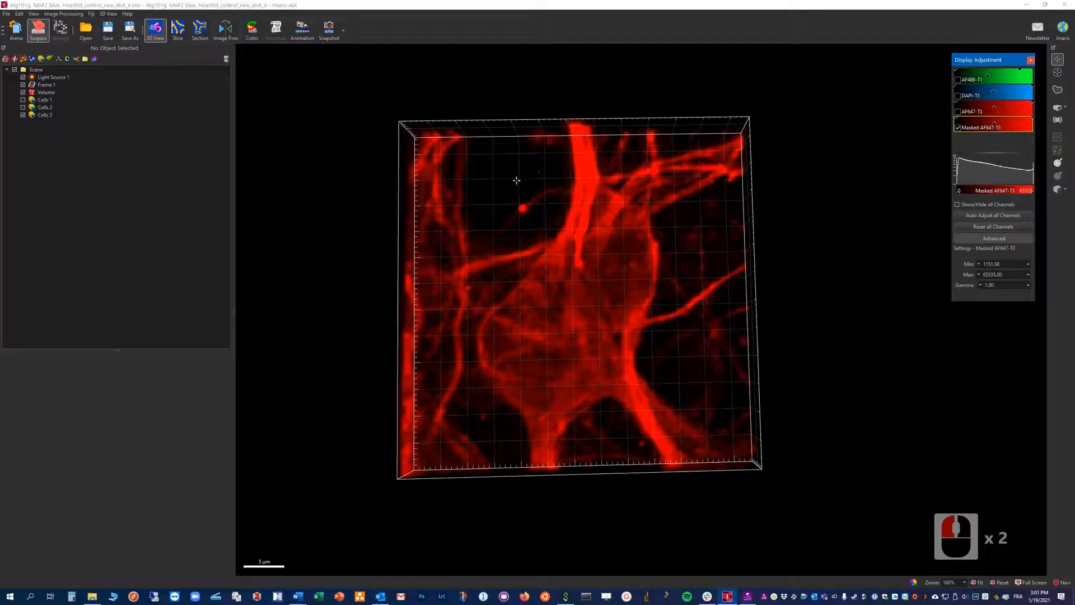
left_click(957, 128)
left_click(958, 112)
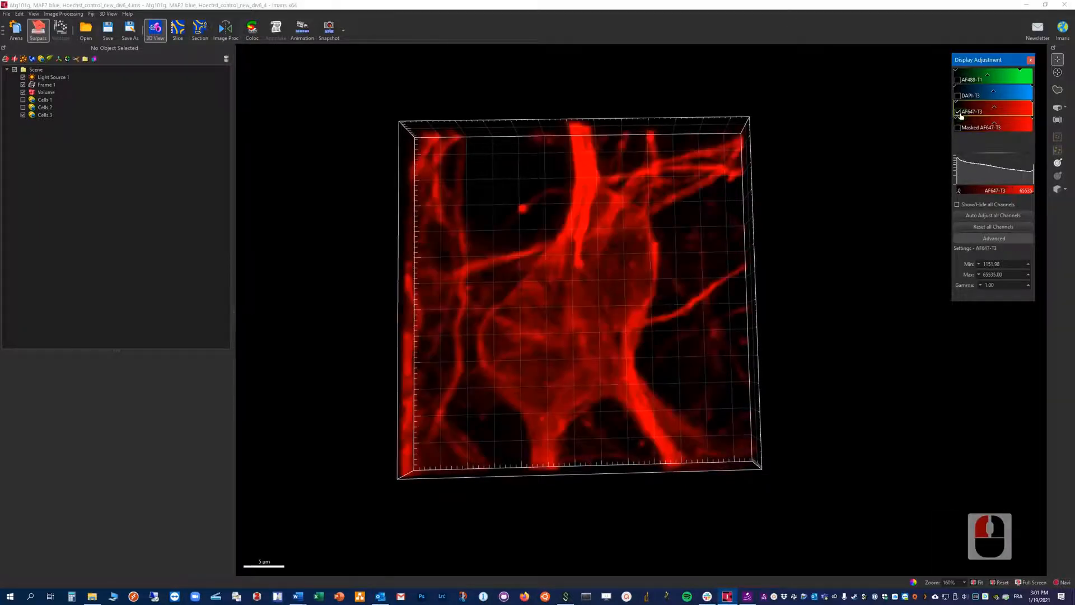
- Brighten the AF647-T3 display with minimum 0 and maximum about 6088 to inspect the background, and restore the maximum to 65535
mouse_move(960, 193)
left_mouse_down()
mouse_move(1033, 193)
mouse_move(945, 198)
left_mouse_up()
left_click_drag(1031, 178, 964, 183)
right_click(963, 182)
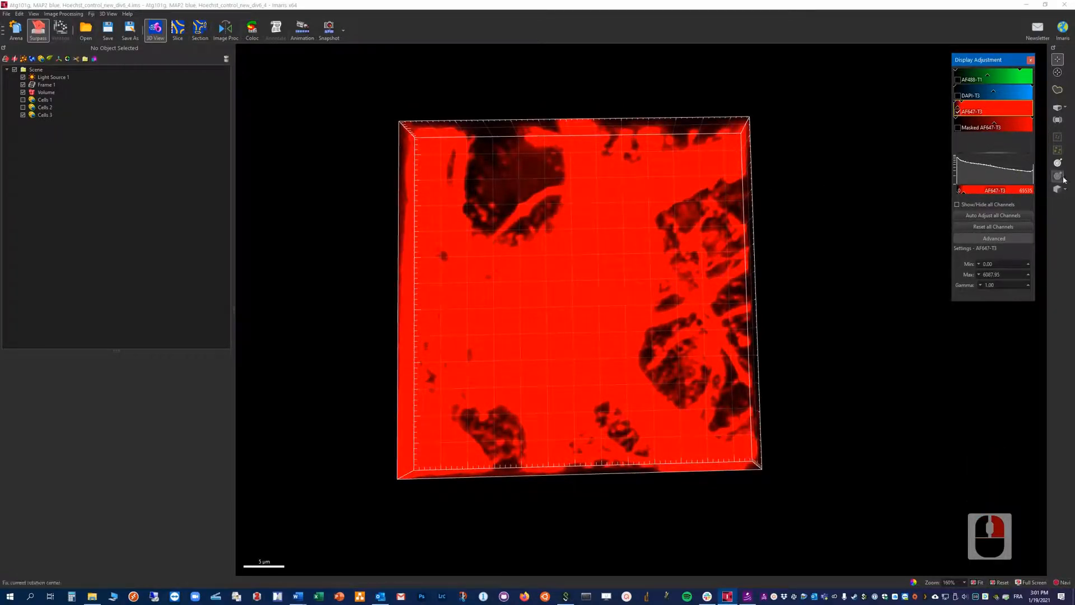
right_click_drag(1019, 174, 1048, 177)
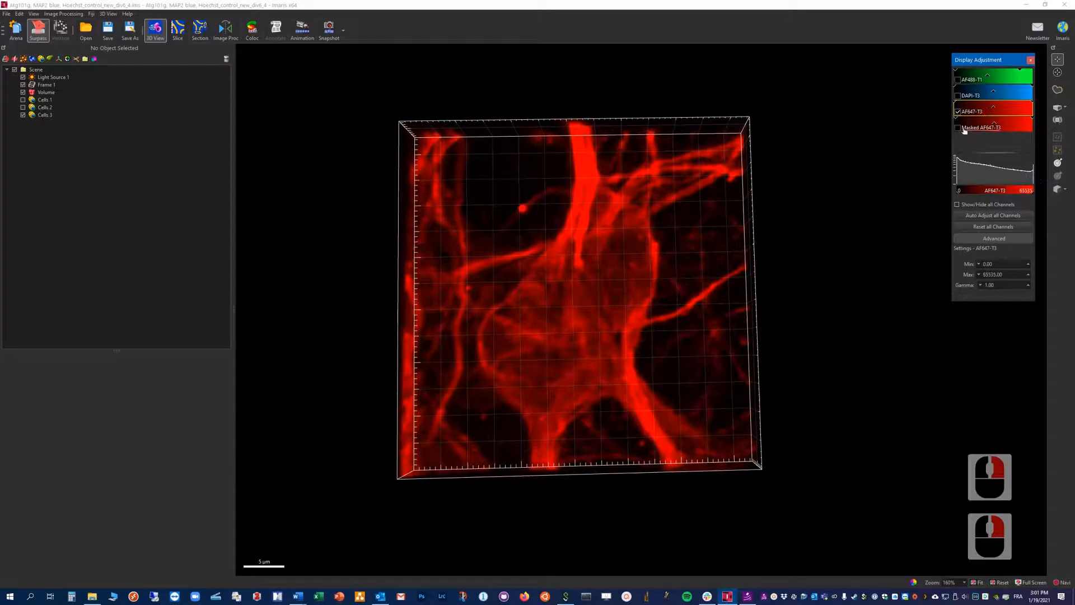
- Show only the Masked AF647-T3 channel and make it the active channel for display adjustment
left_click(958, 128)
left_click(957, 112)
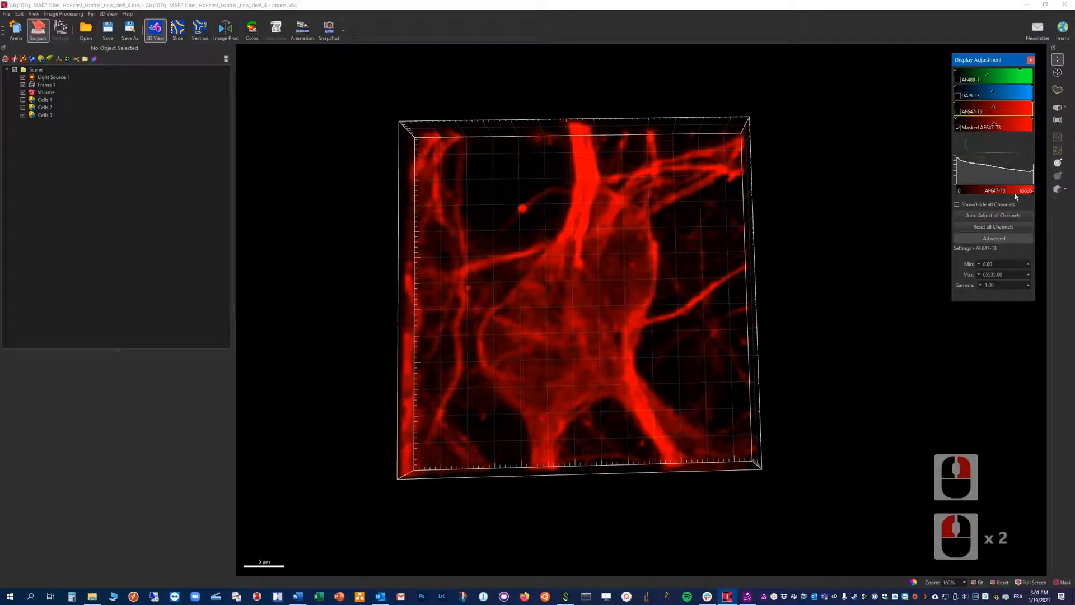
right_click_drag(1019, 175, 1063, 174)
left_click(999, 124)
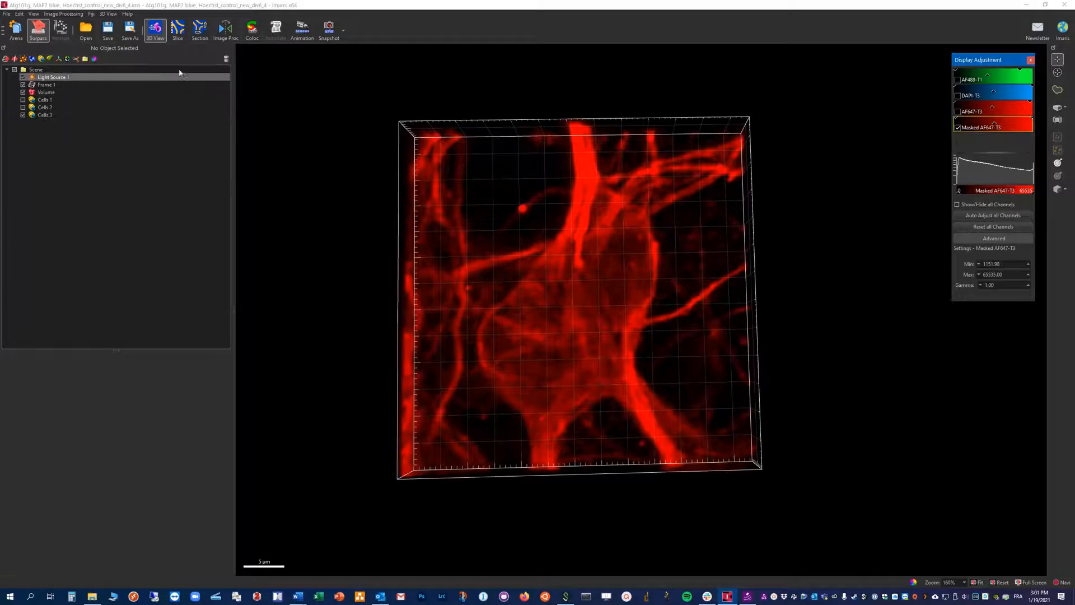
- Open image processing and add a Gaussian Filter with a width of 0.2 µm to the Masked AF647-T3 channel
left_click(227, 37)
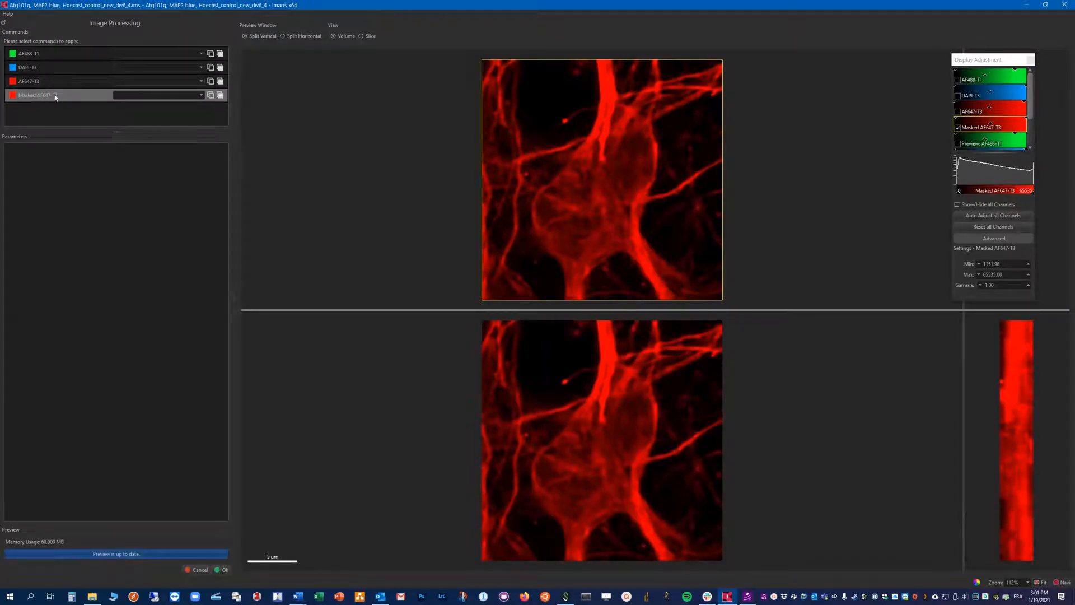
left_click(40, 97)
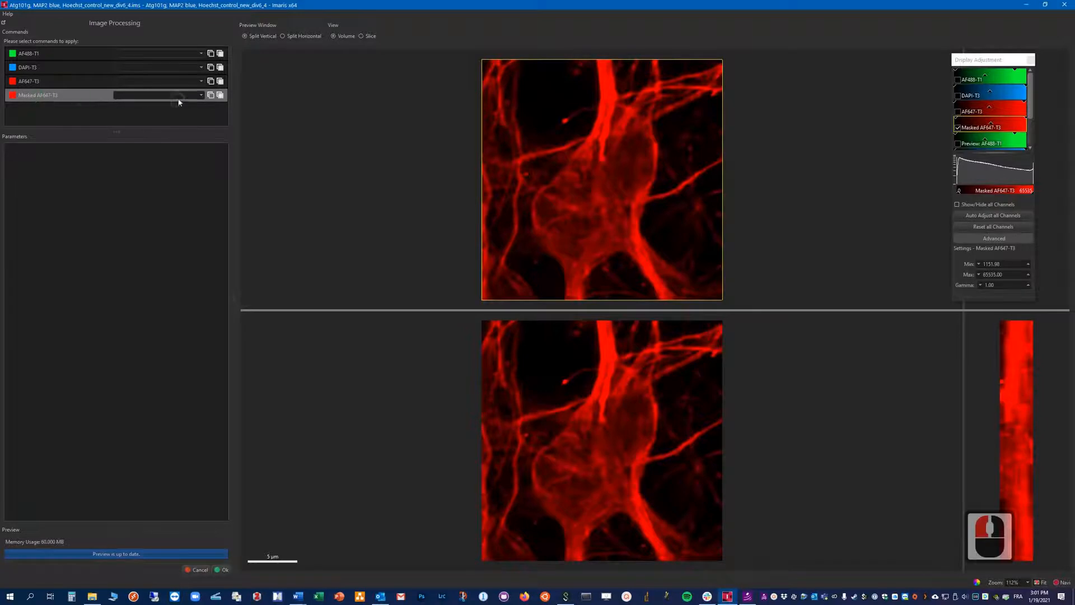
left_click(201, 95)
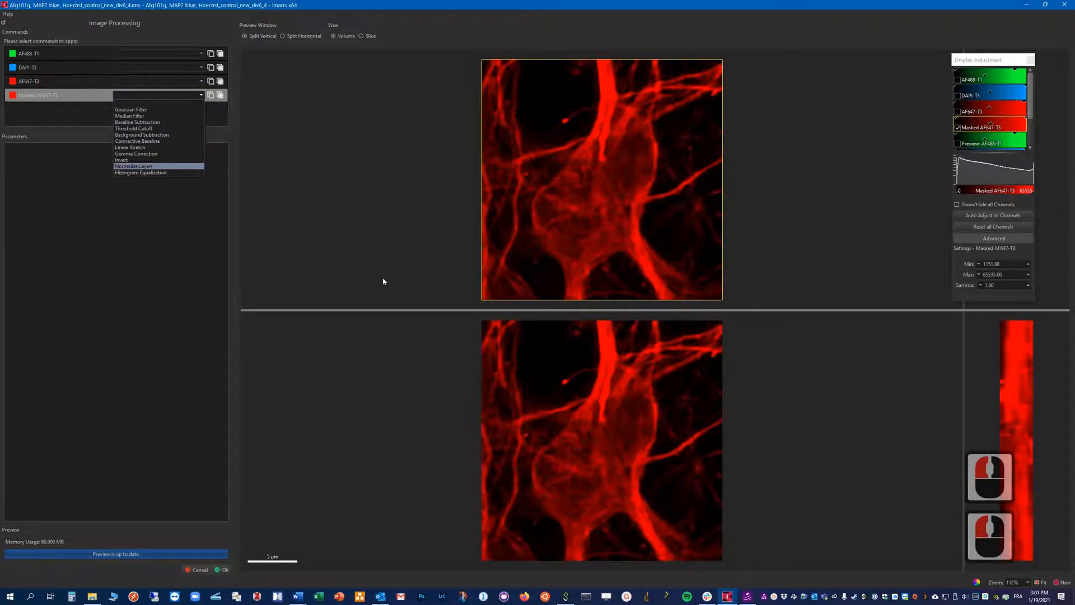
left_click(147, 111)
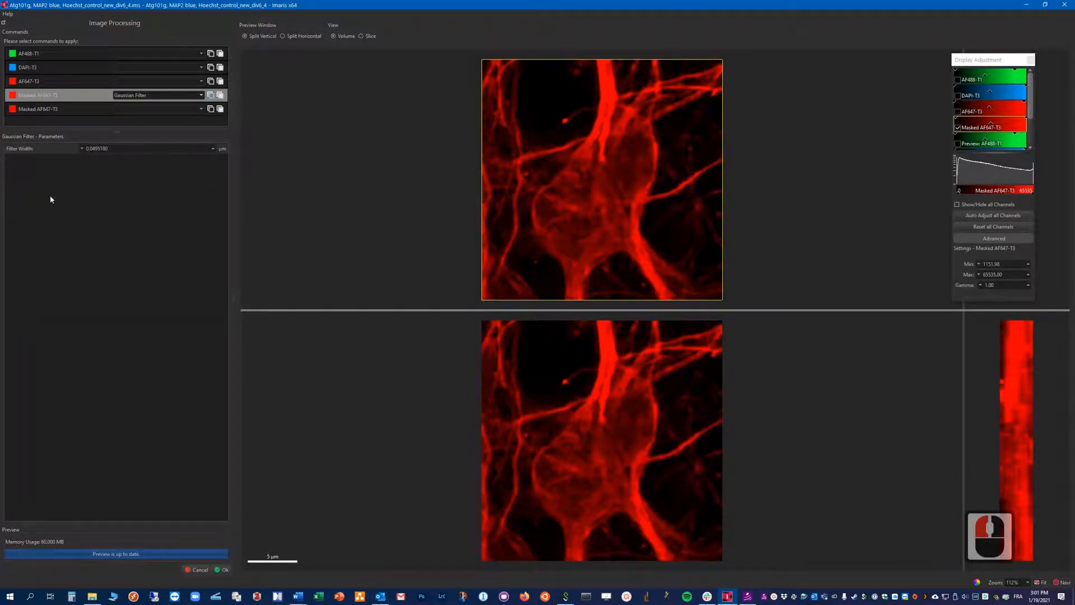
double_click(160, 149)
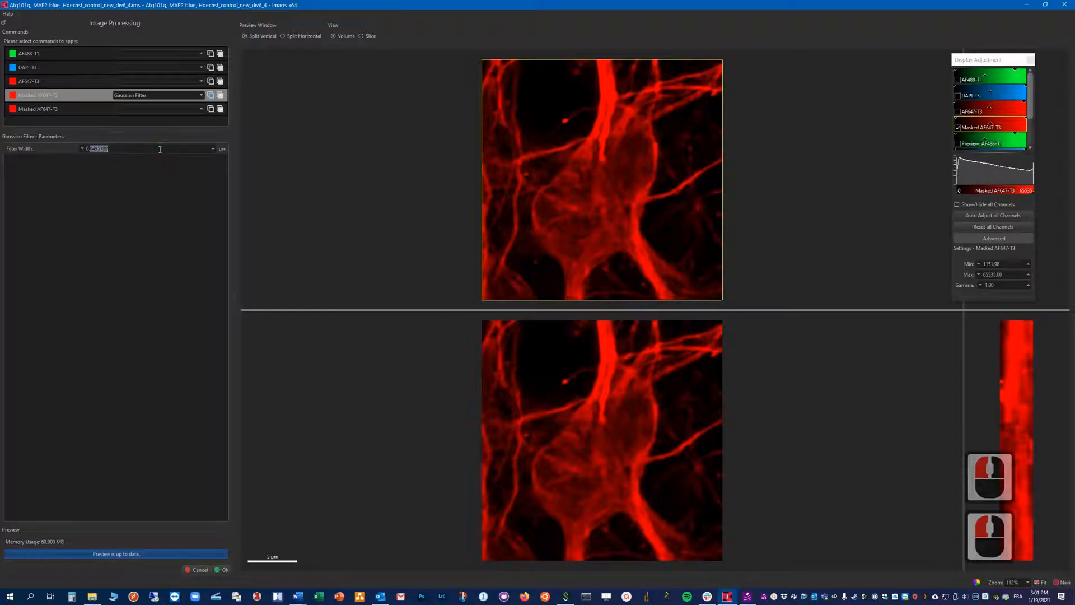
type("0.2")
left_click(156, 172)
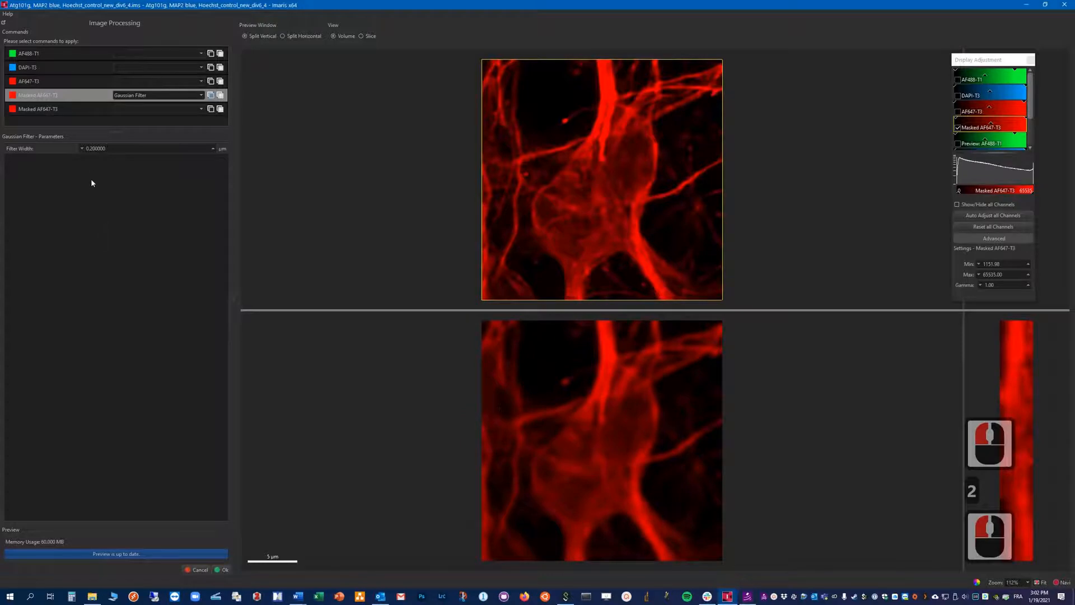
- Increase the Gaussian filter width for Masked AF647-T3 to 0.3 µm
double_click(171, 152)
type("3")
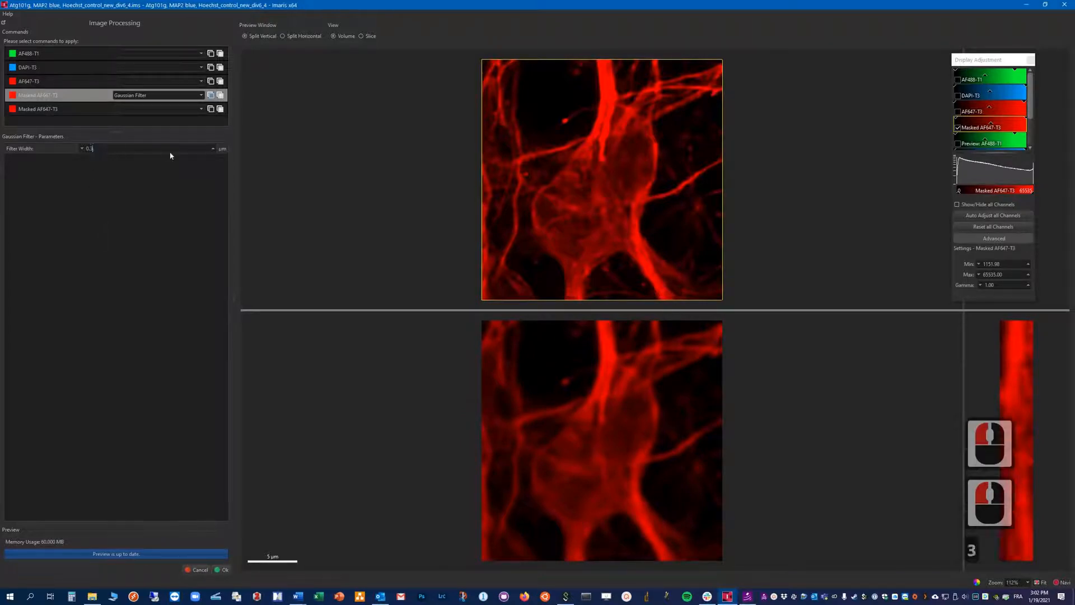
key("Return")
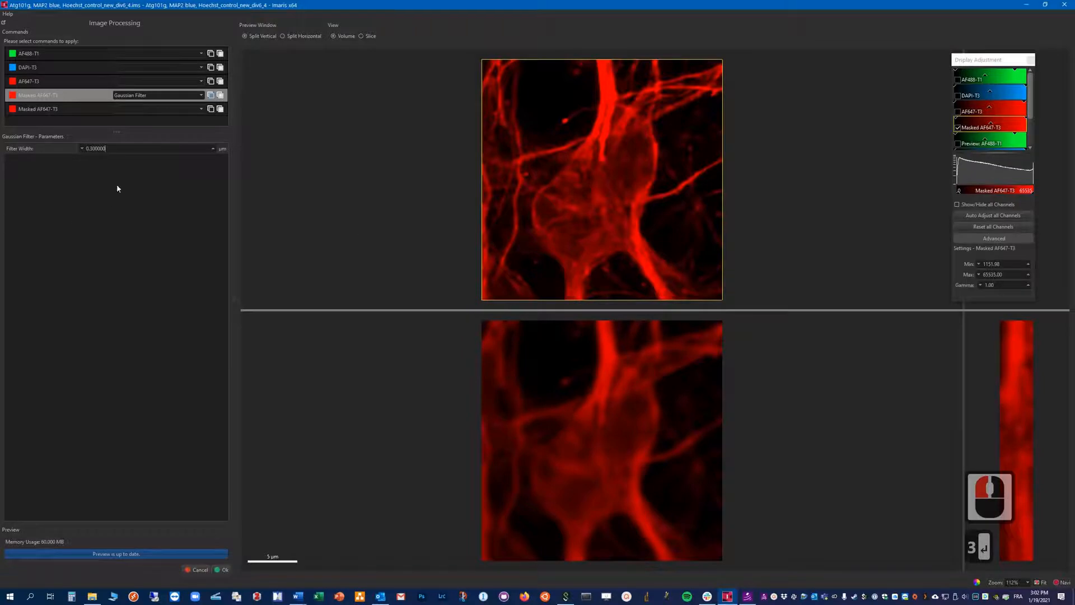
- Add a Gamma Correction to Masked AF647-T3 after the Gaussian filter and raise gamma to about 1.21
left_click(174, 109)
left_click(175, 110)
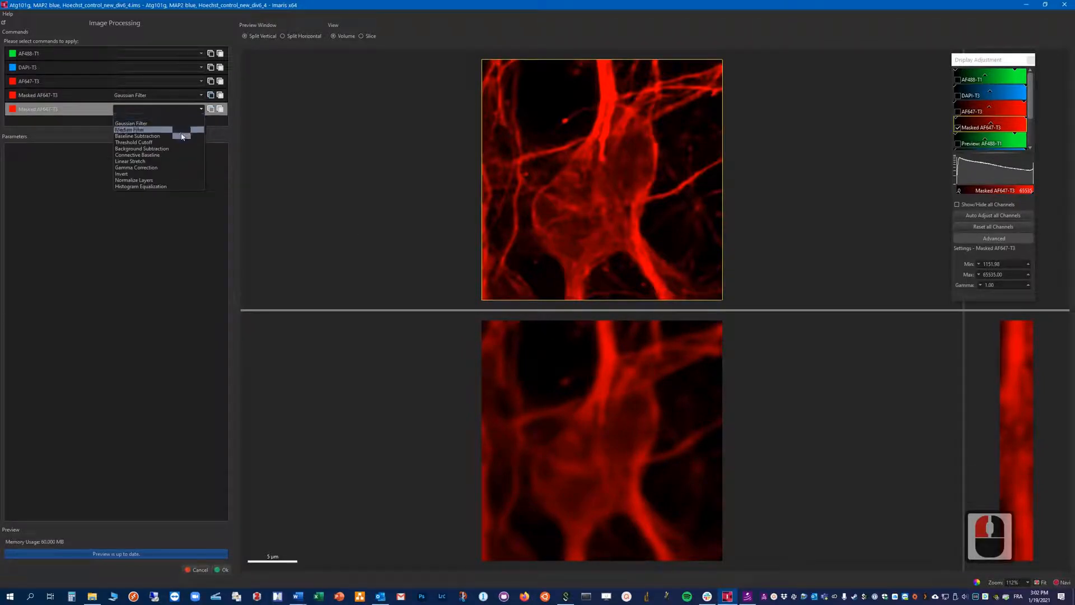
left_click(150, 168)
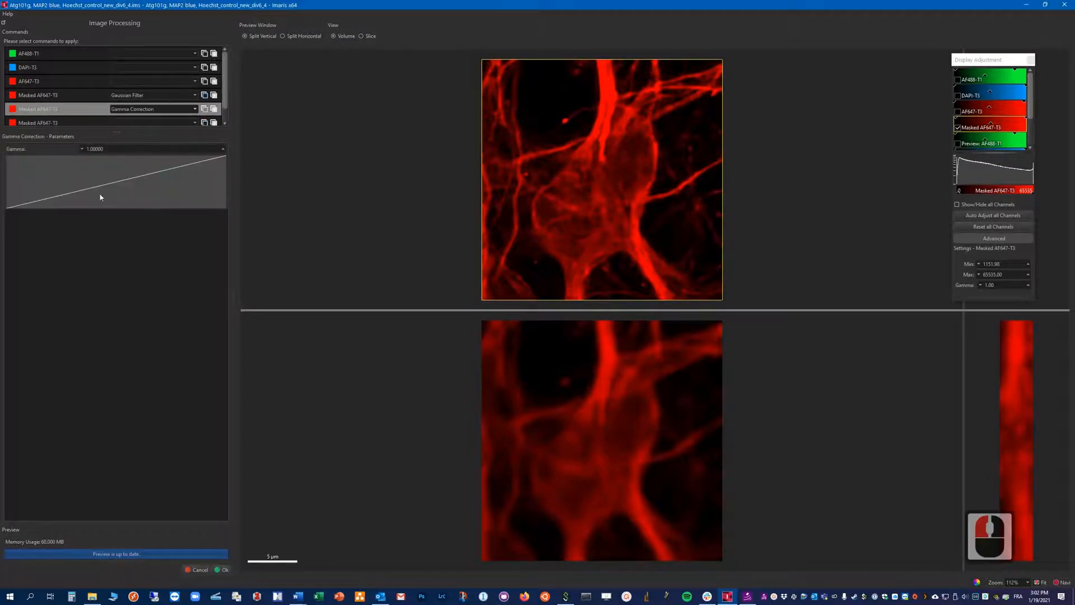
mouse_move(34, 203)
left_mouse_down()
mouse_move(32, 193)
mouse_move(37, 202)
left_mouse_up()
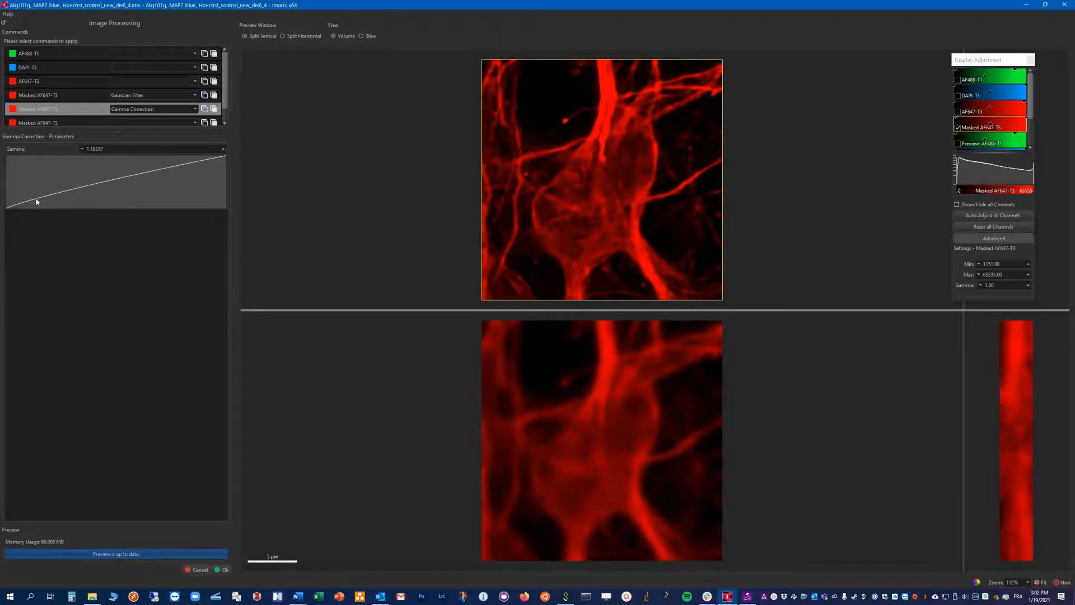
left_click_drag(37, 202, 48, 217)
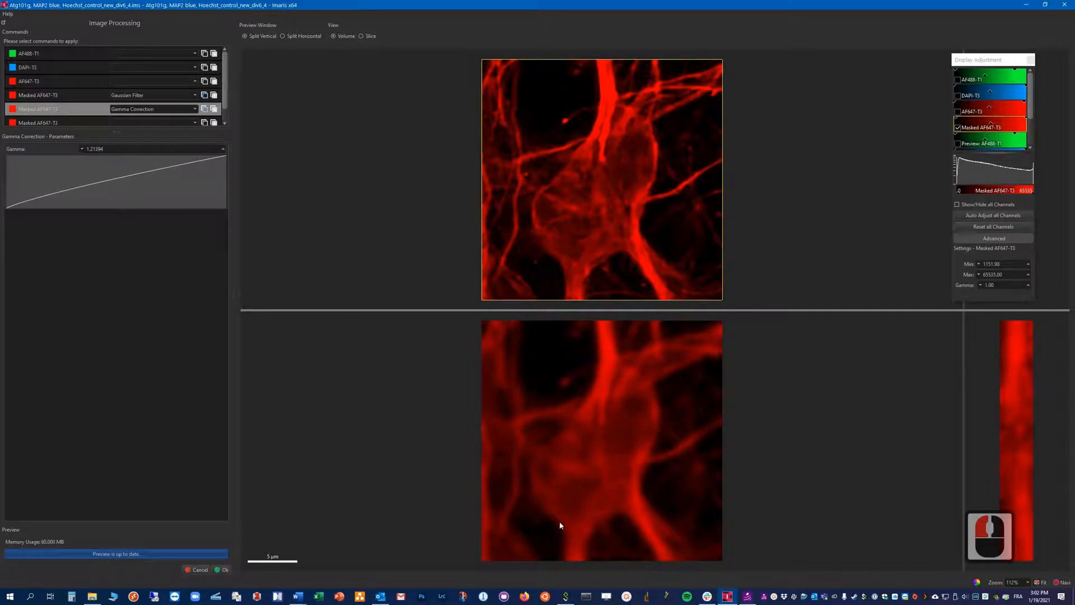
- Add a Background Subtraction to Masked AF647-T3 after the gamma correction, with a filter width of 20 µm
left_click(149, 121)
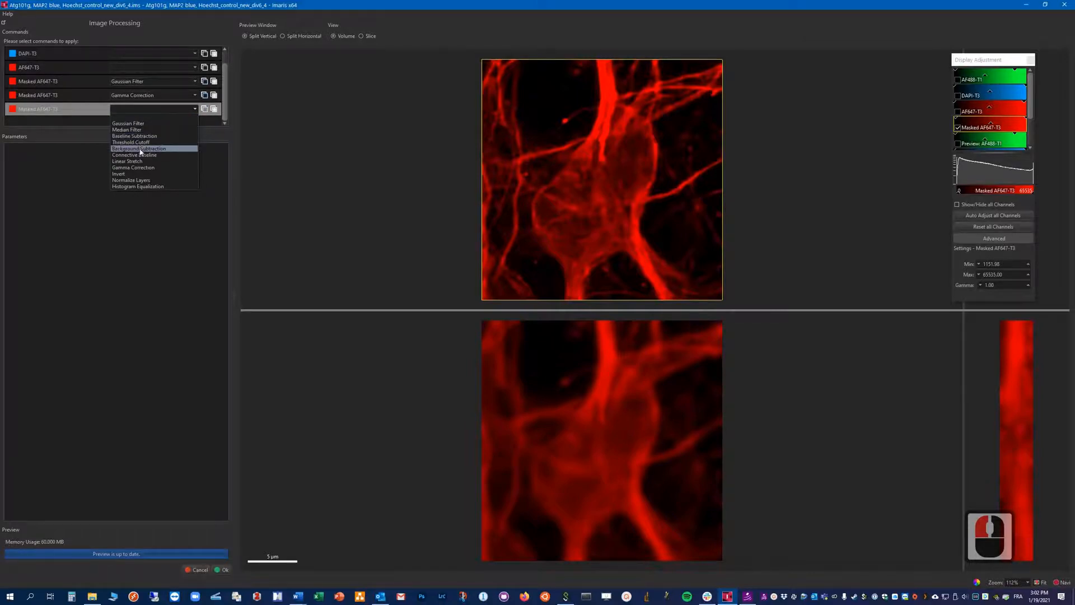
left_click(143, 149)
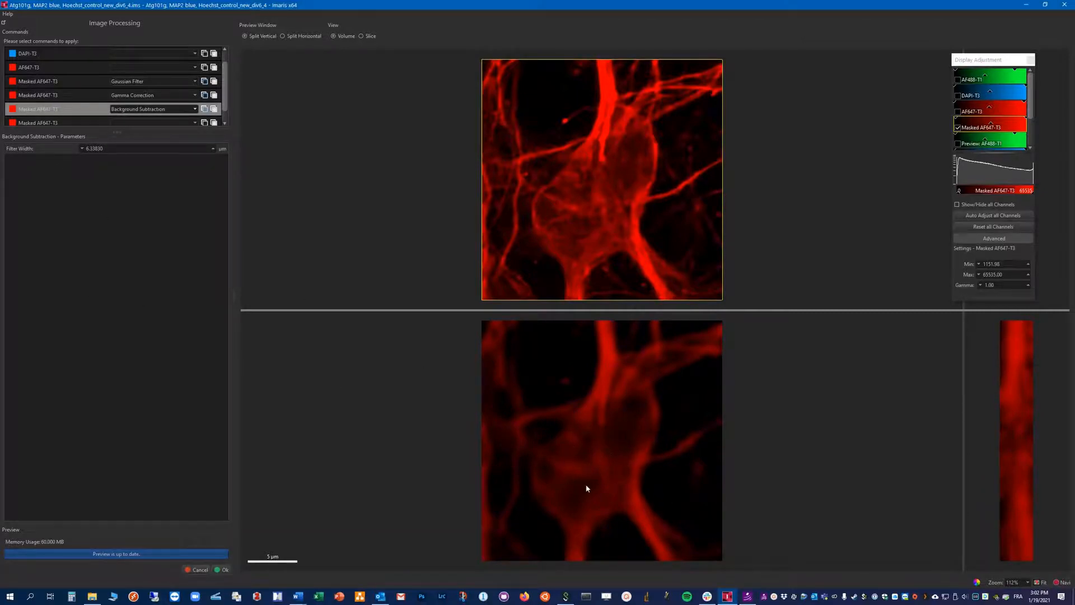
double_click(109, 148)
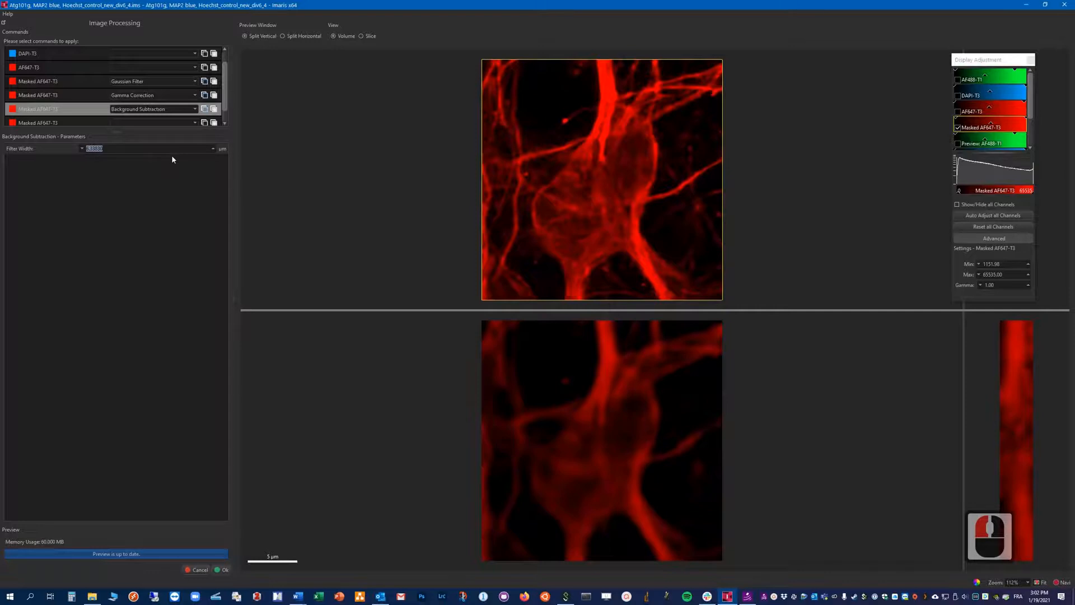
type("20")
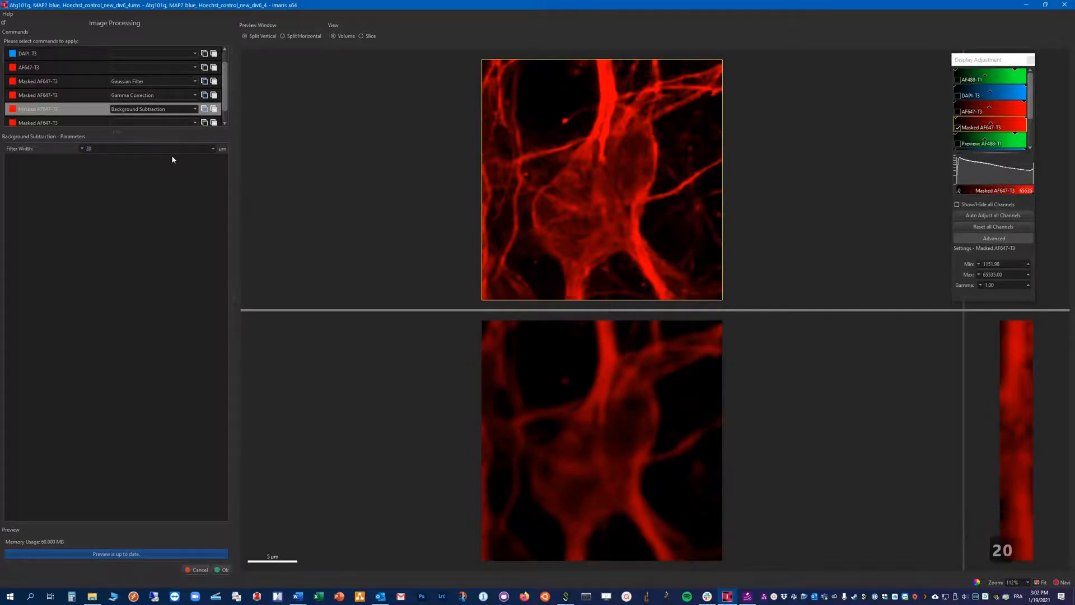
key("Return")
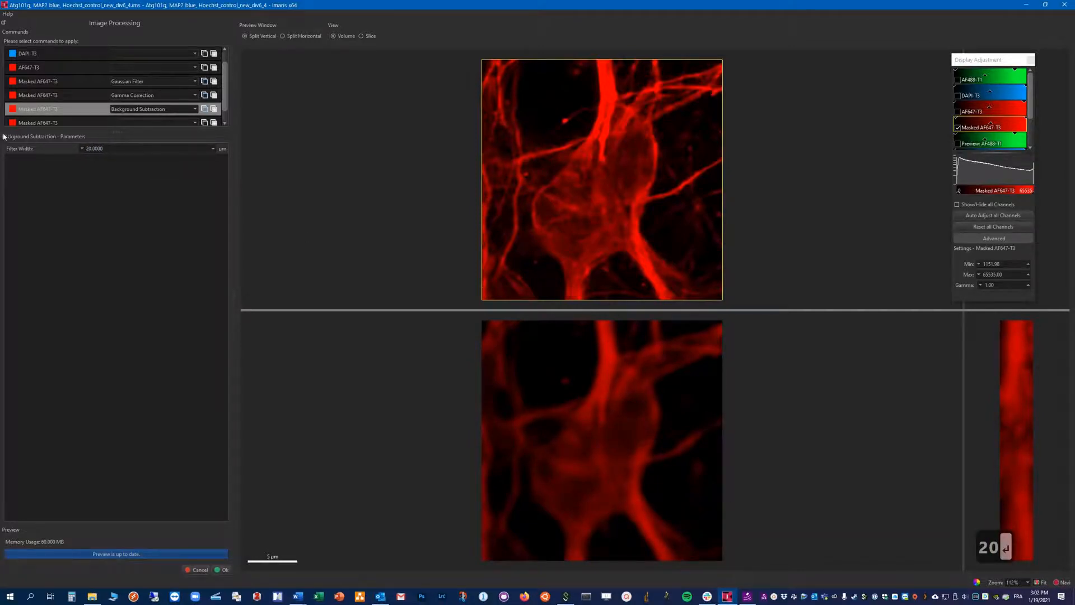
- Set the background subtraction filter width for Masked AF647-T3 to 50 µm
double_click(109, 148)
type("50")
key("Return")
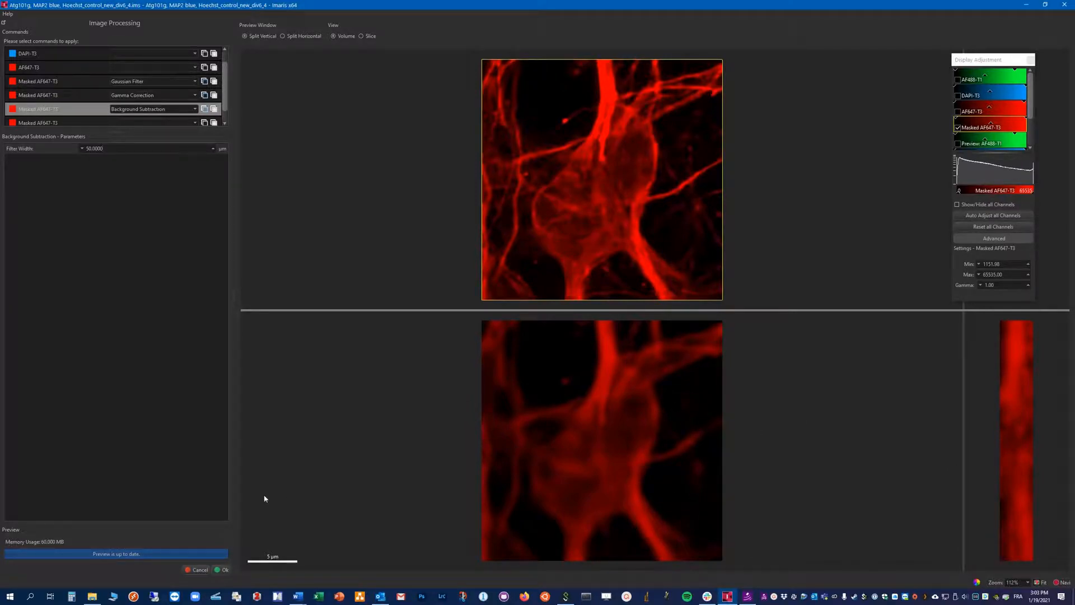
- Apply the filter sequence to the Masked AF647-T3 channel and compare it with the original AF647-T3 channel in the 3D view
left_click(222, 569)
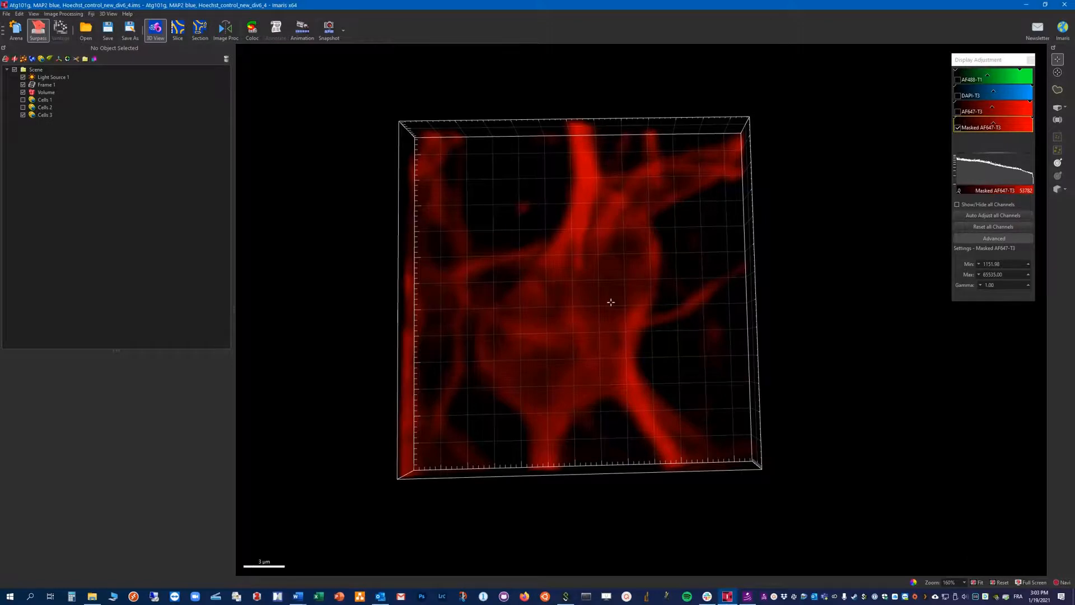
left_click(958, 127)
left_click(959, 112)
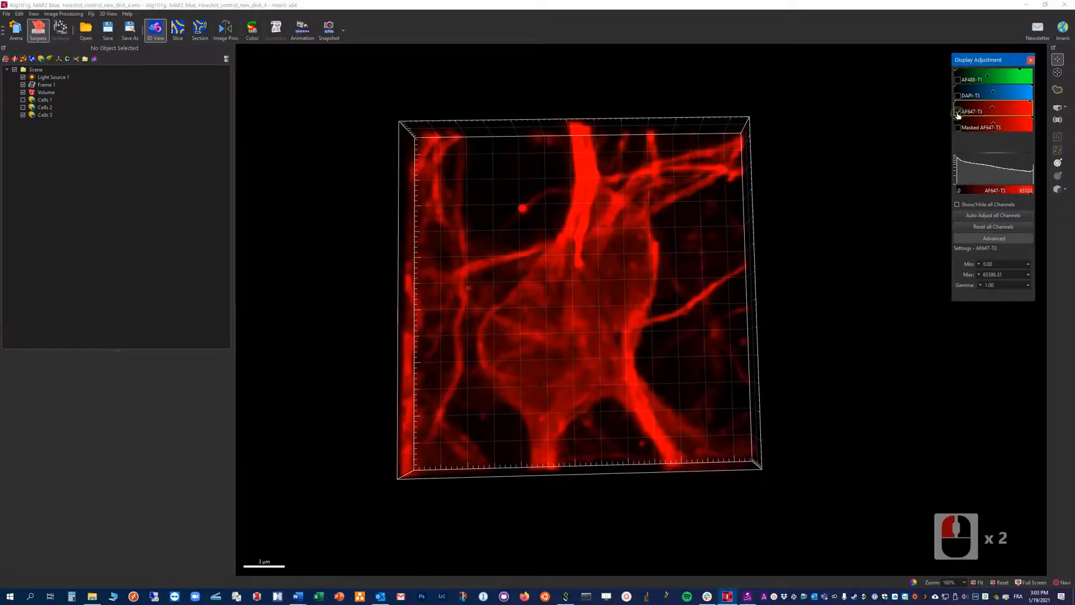
left_click(958, 112)
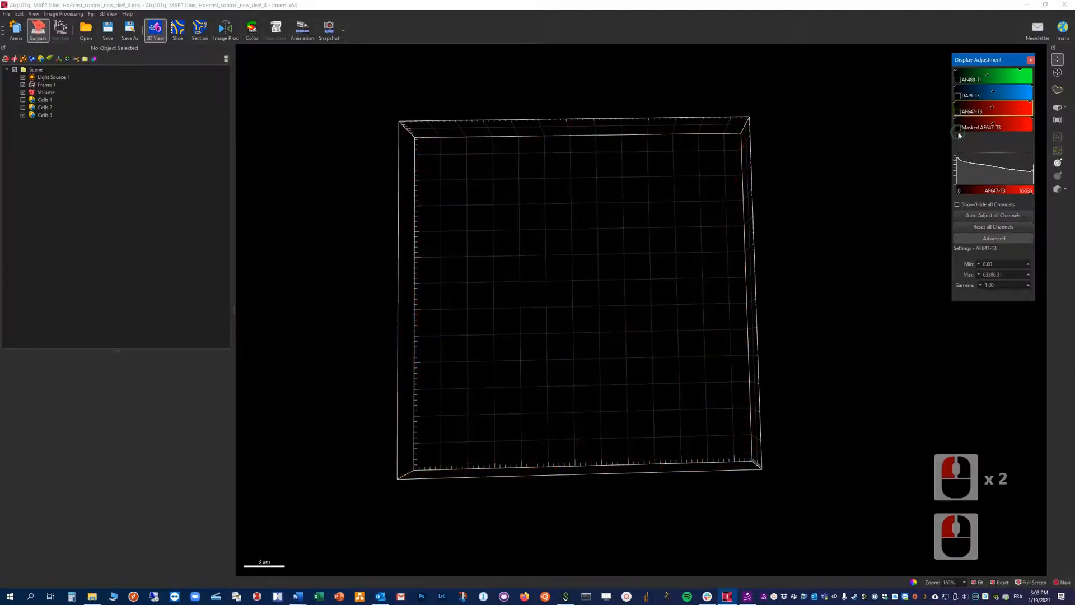
left_click(959, 128)
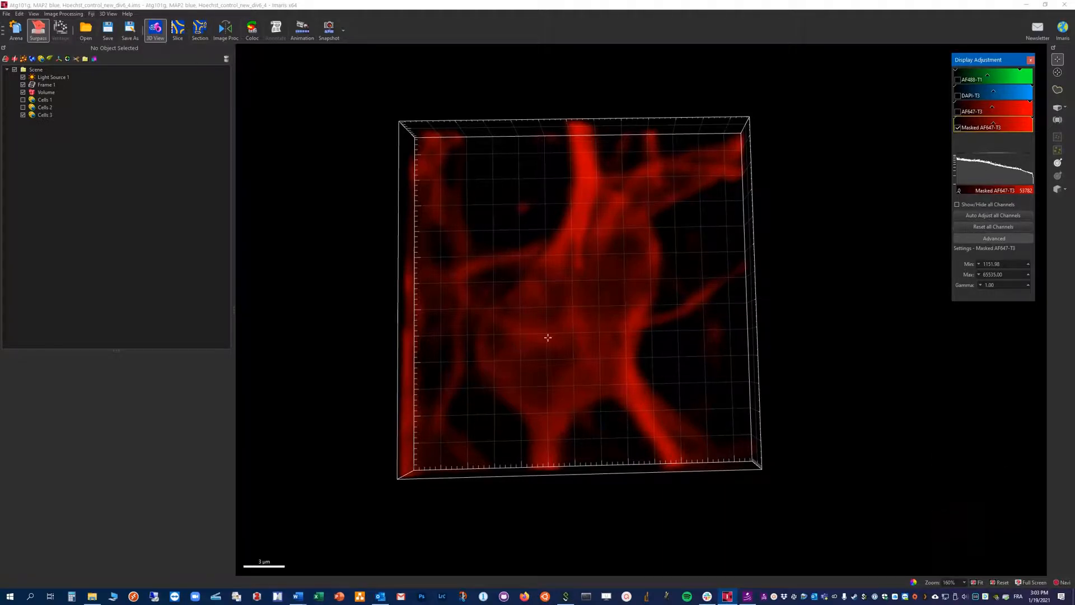
- Start recomputing Cells 3 with the detection type for nucleus and cell, without vesicles
left_click(45, 115)
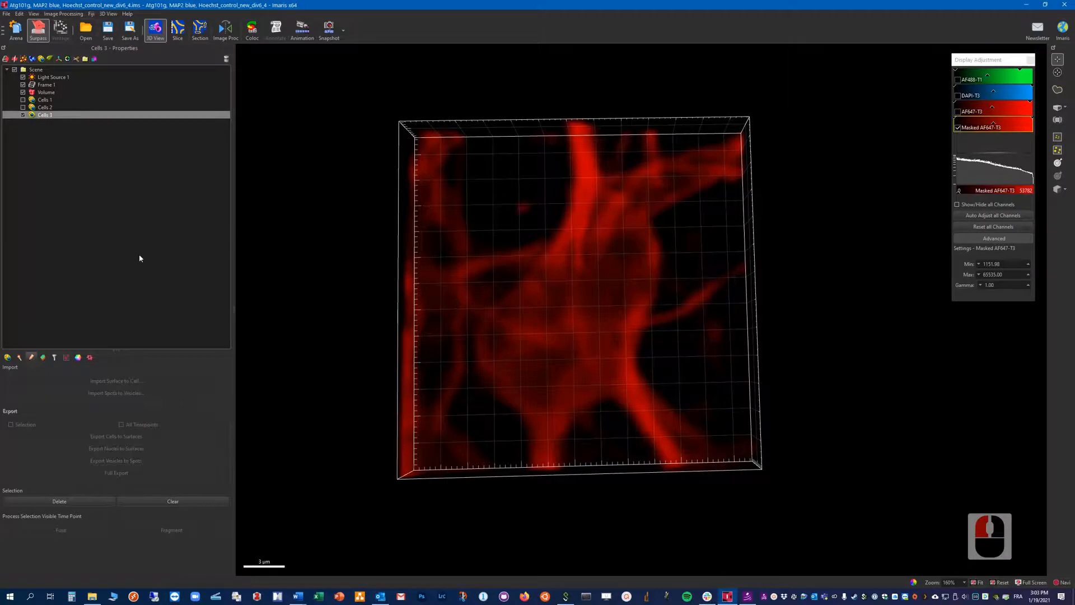
left_click(20, 358)
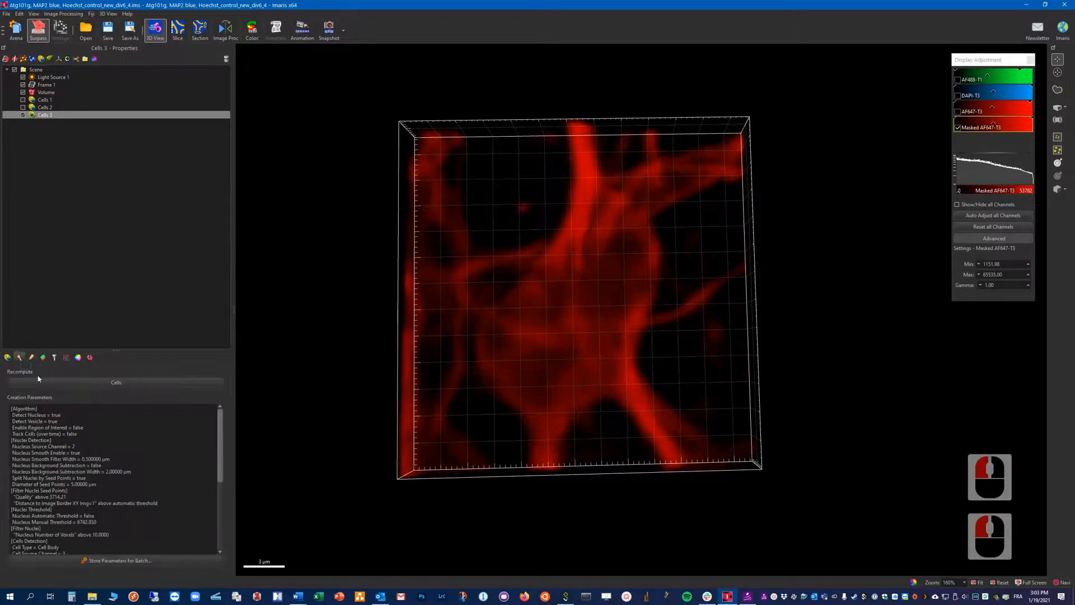
left_click(116, 383)
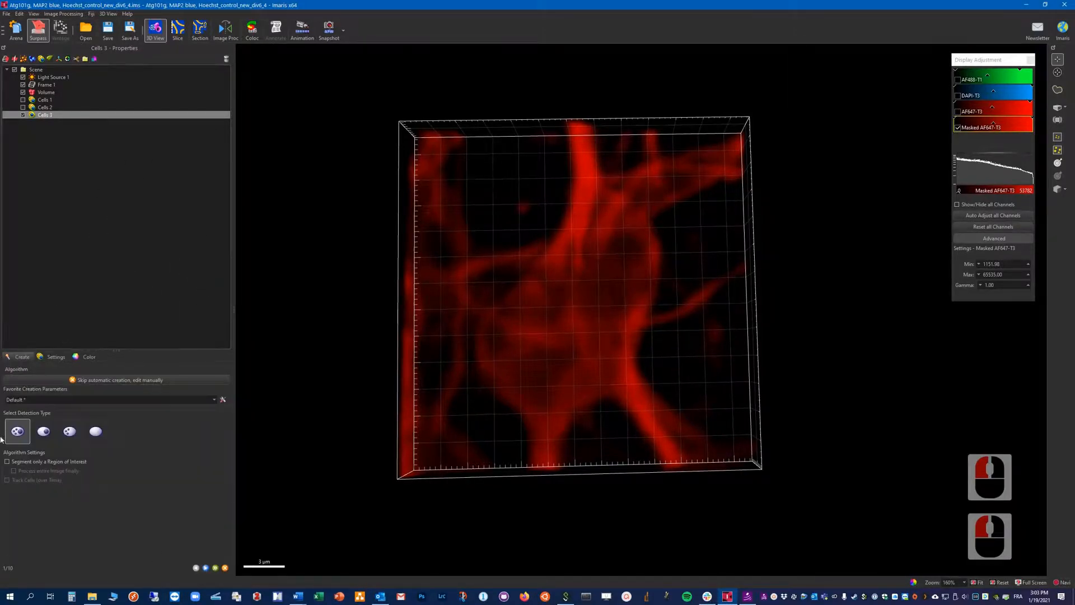
left_click(19, 434)
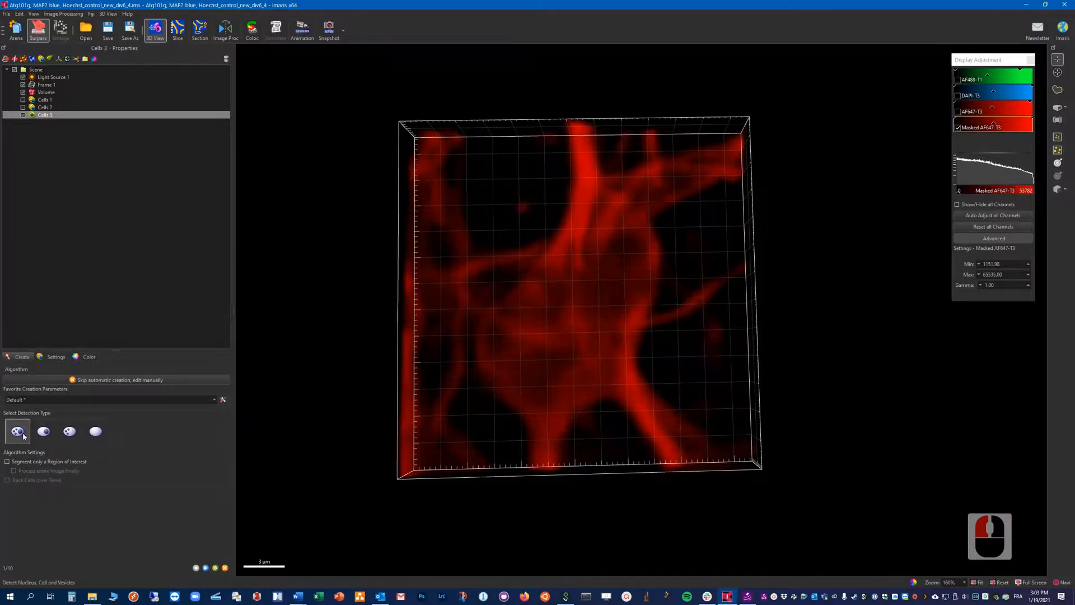
left_click(43, 435)
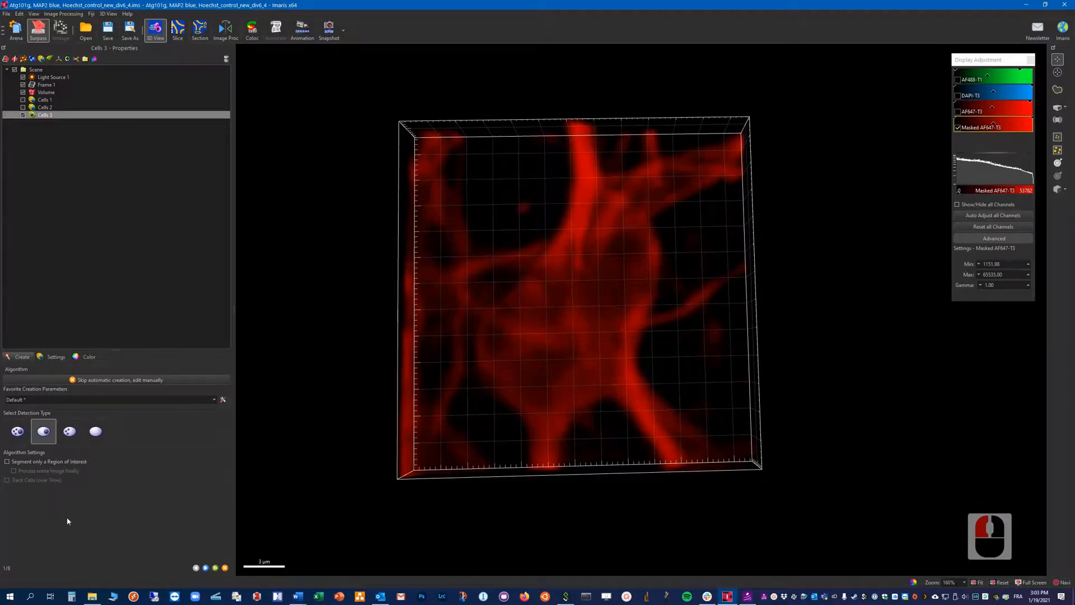
- Accept the existing DAPI-T3 nuclei detection, seed point filter and nucleus threshold settings, proceeding to the nuclei filter
left_click(206, 568)
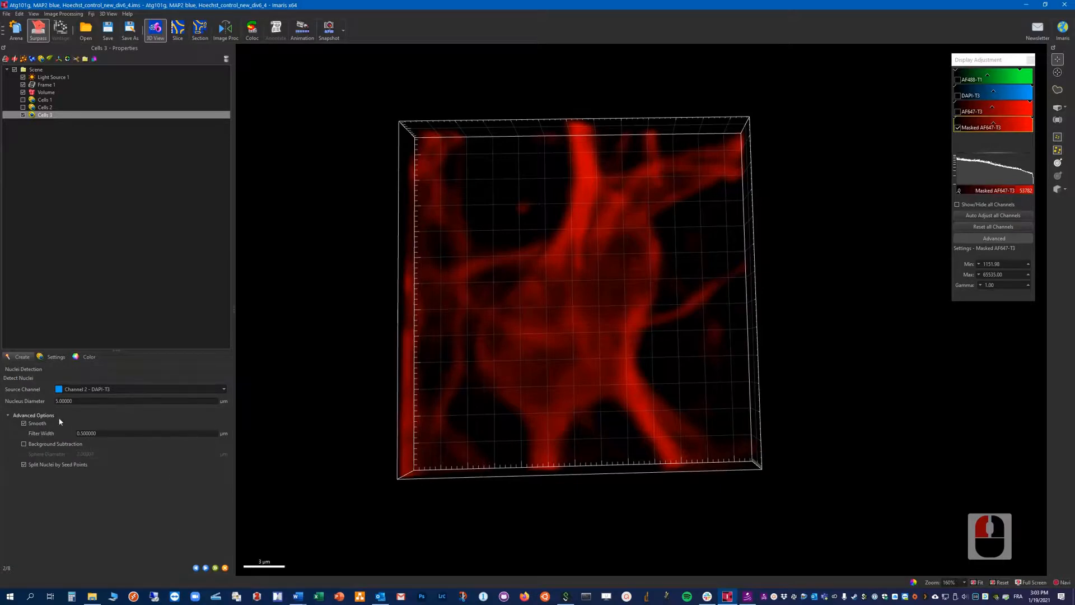
left_click(206, 568)
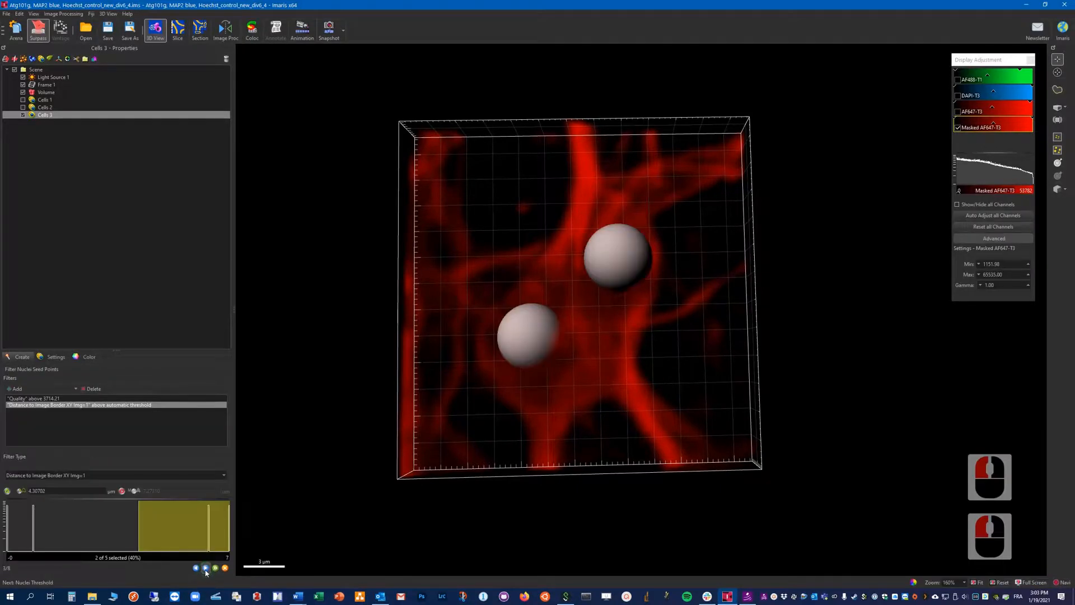
left_click(205, 567)
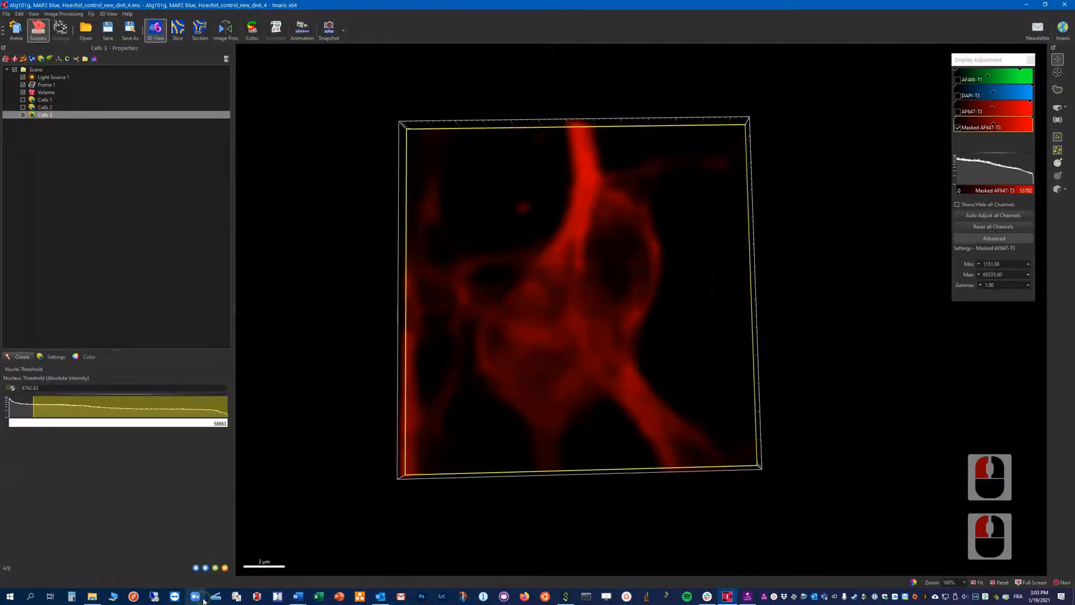
left_click(206, 568)
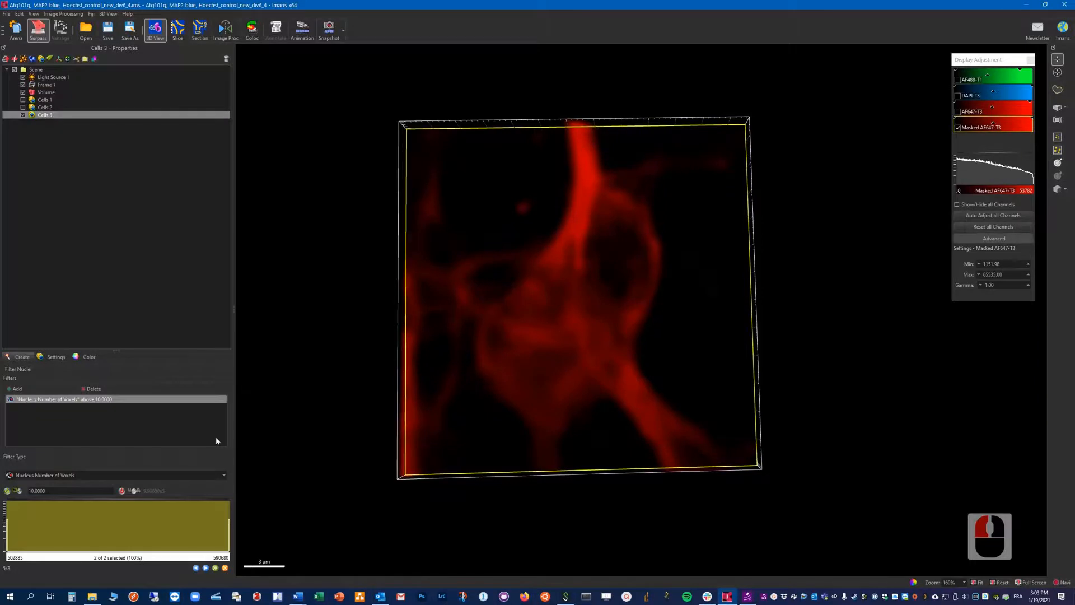
- Make the nuclei of Cells 3 visible, accept the nuclei filter, and switch the display from slicer to volume
left_click(56, 357)
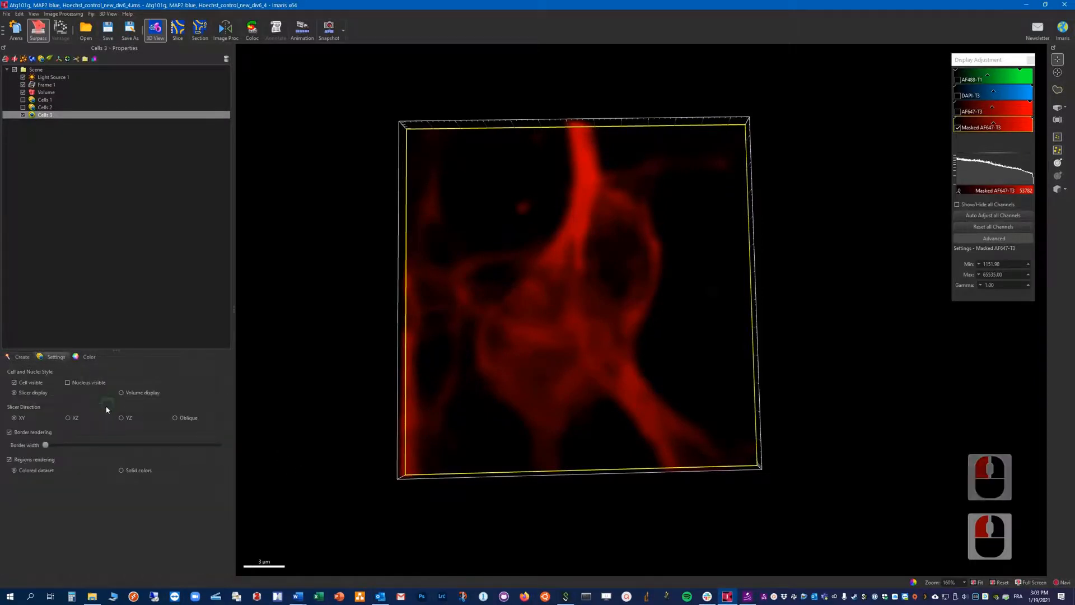
left_click(68, 383)
left_click(25, 357)
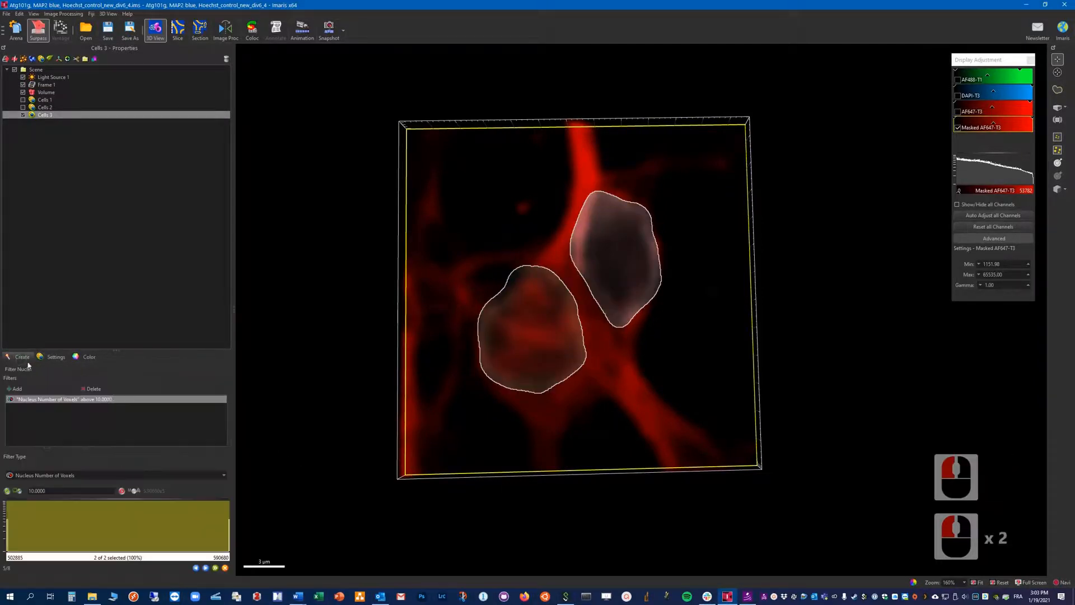
left_click(206, 568)
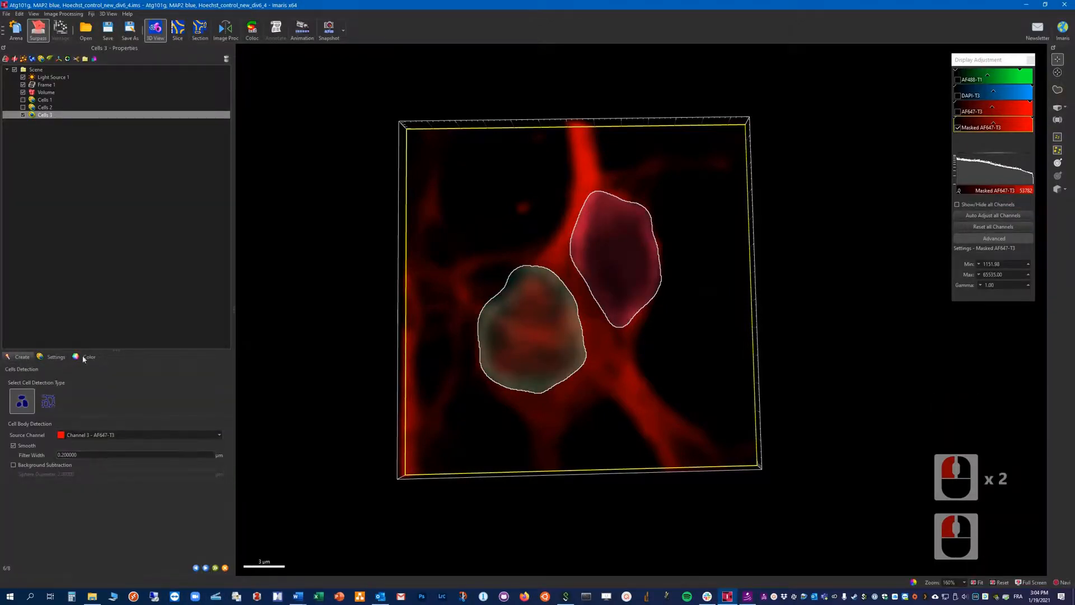
left_click(55, 357)
left_click(121, 392)
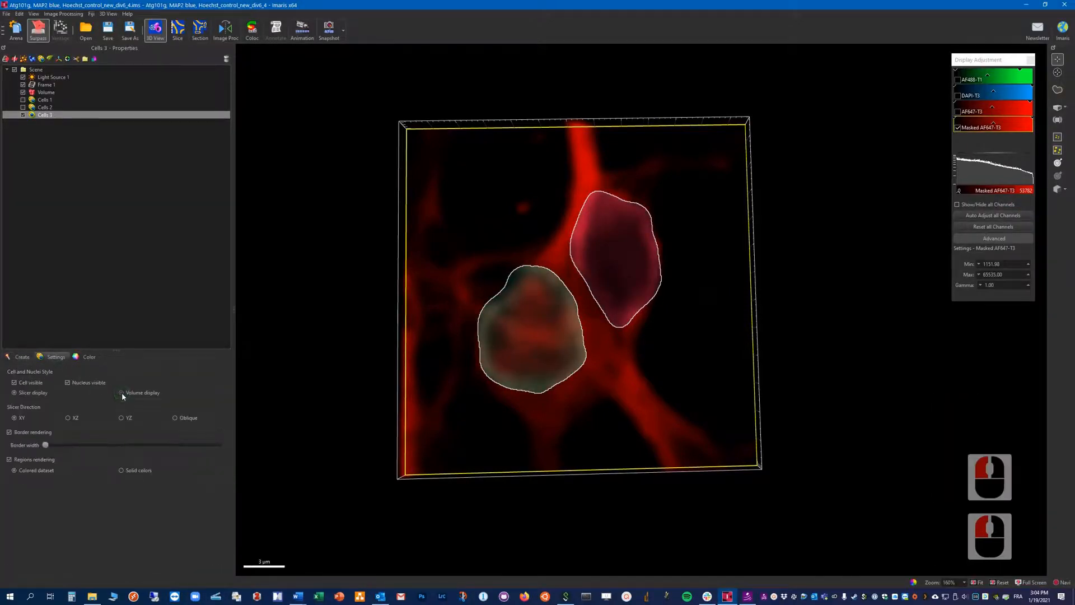
left_click(22, 357)
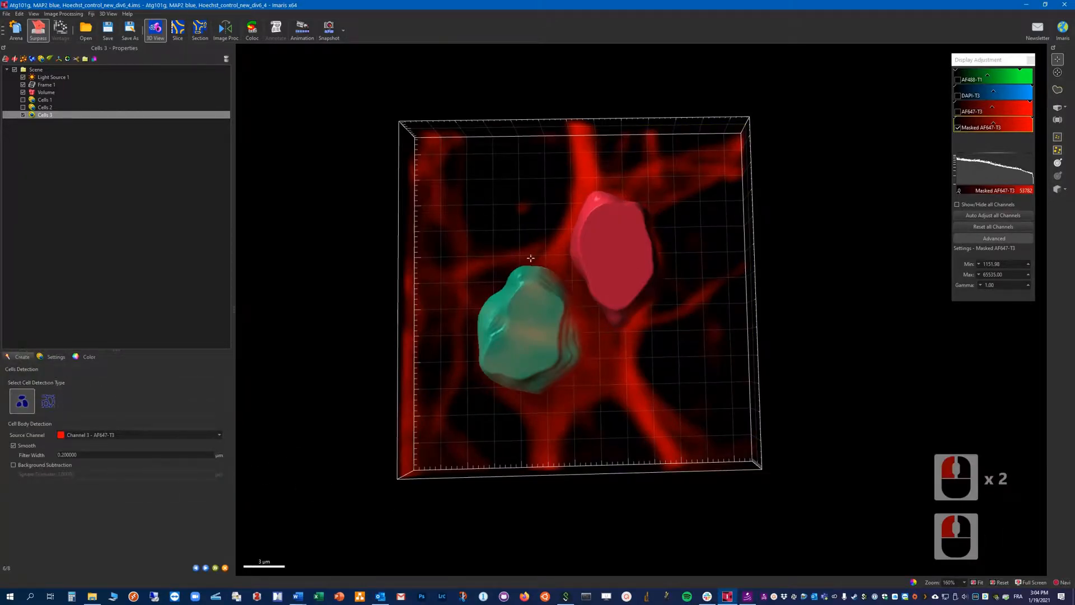
left_click_drag(603, 459, 586, 425)
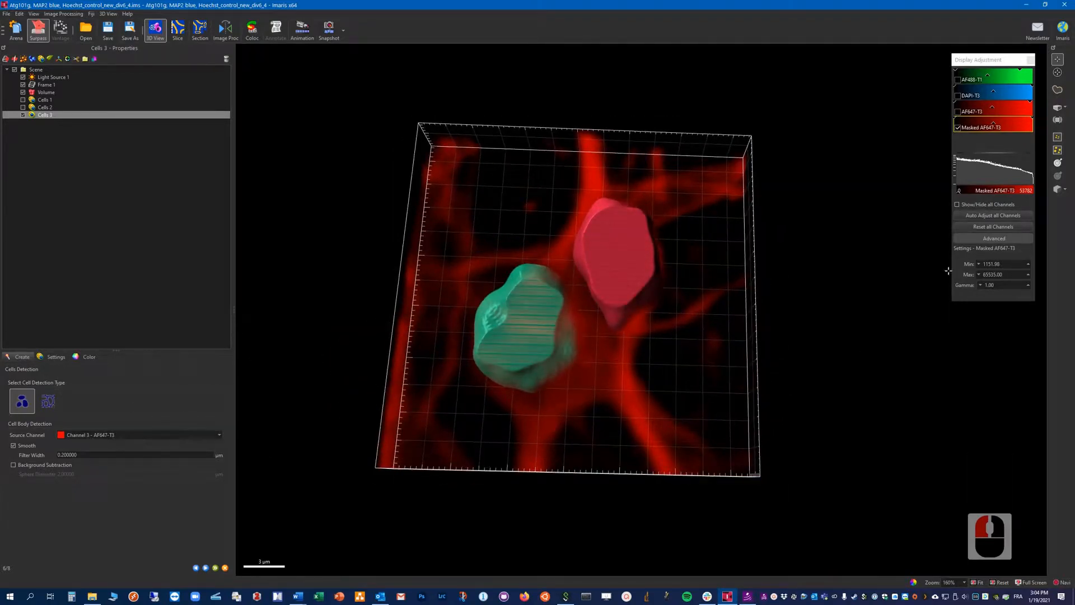
- Set the cell body source to Channel 4 - Masked AF647-T3 and turn off smoothing for the cell detection
left_click(98, 436)
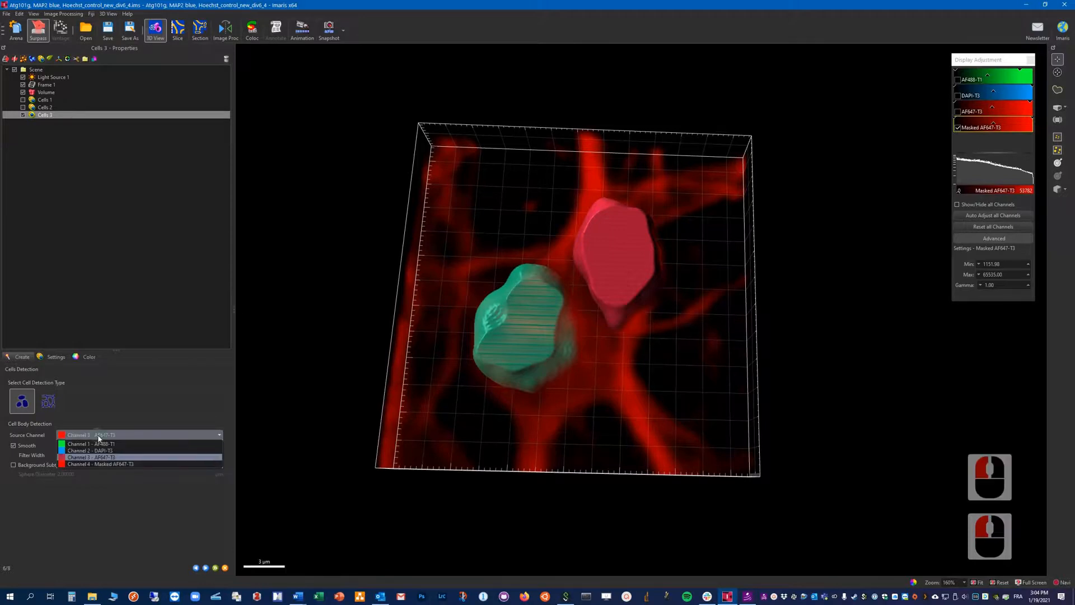
left_click(103, 464)
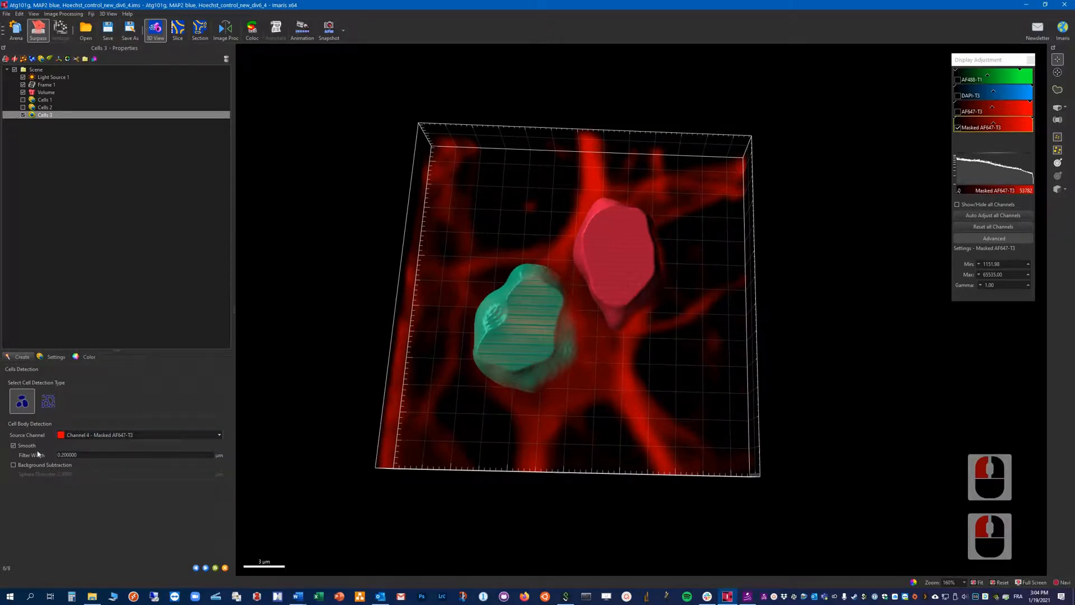
left_click(14, 446)
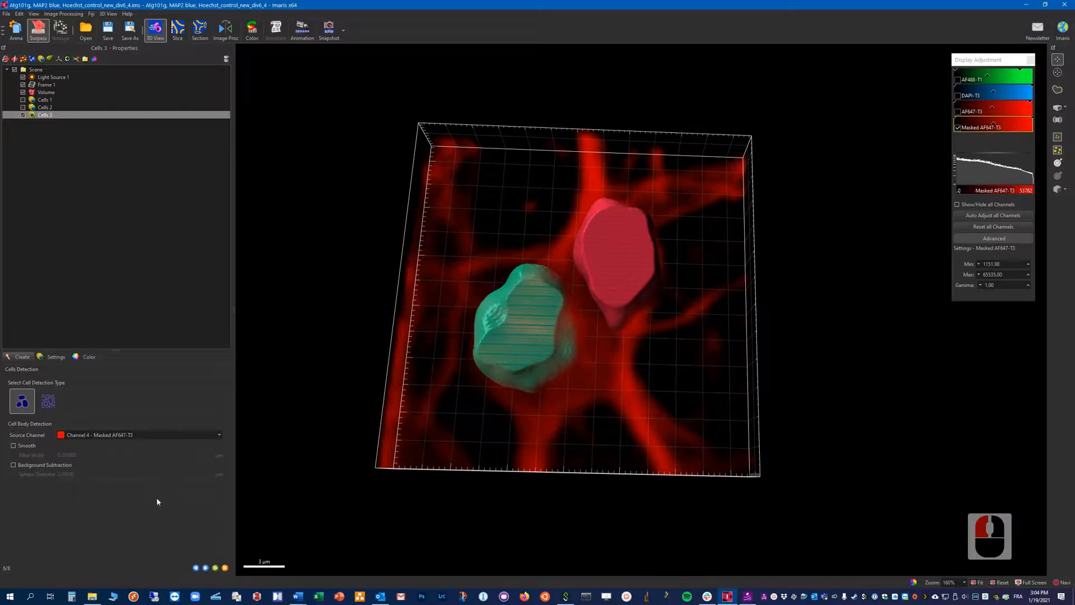
left_click(204, 568)
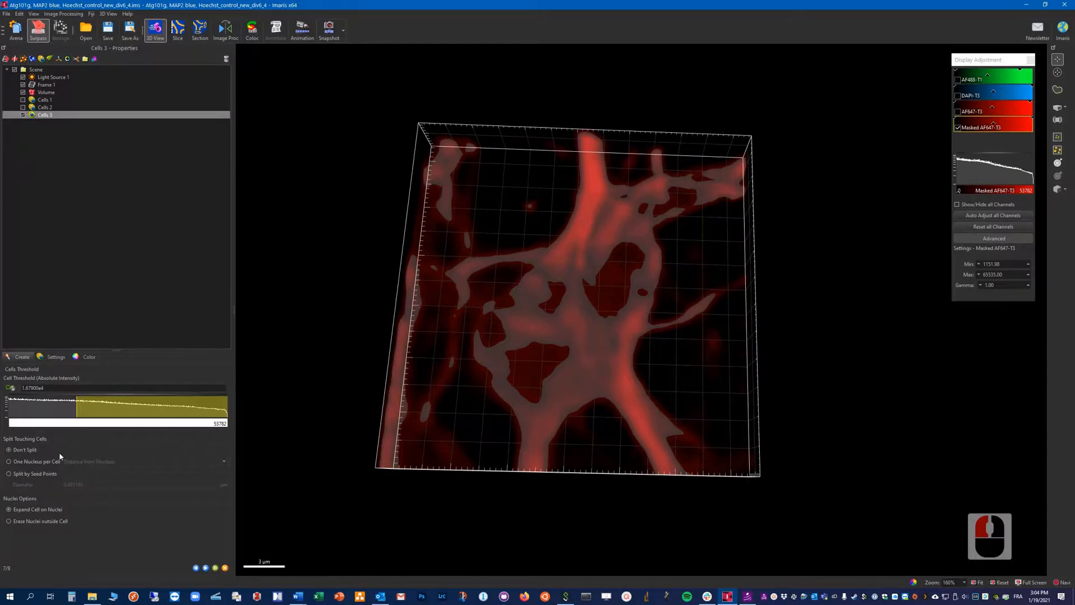
- Lower the cell threshold to about 7006 and split touching cells with one nucleus per cell, based on distance from nucleus
left_click_drag(76, 403, 37, 404)
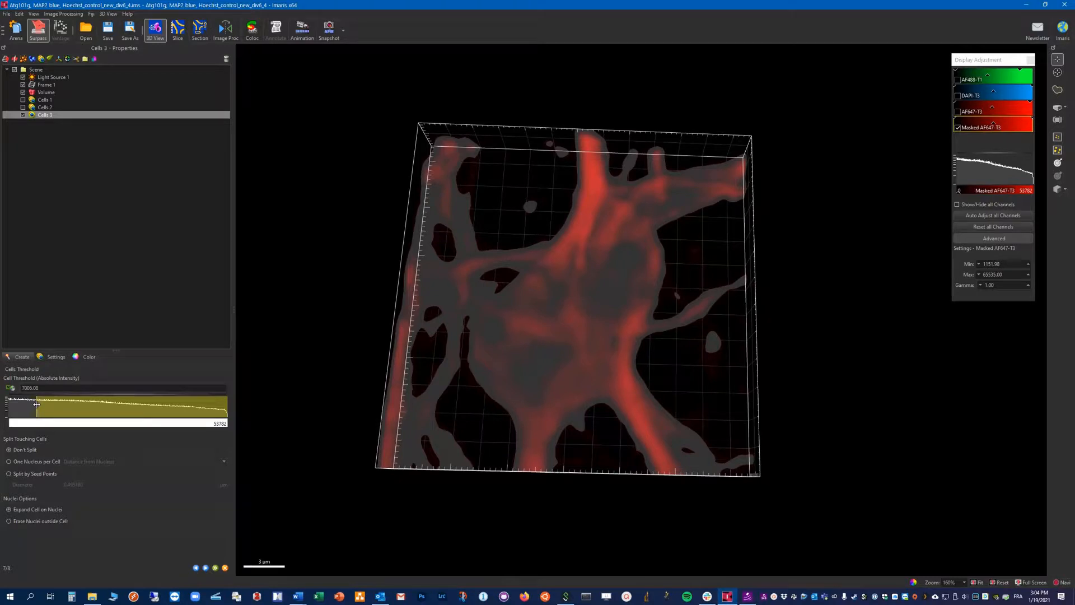
left_click_drag(508, 459, 561, 493)
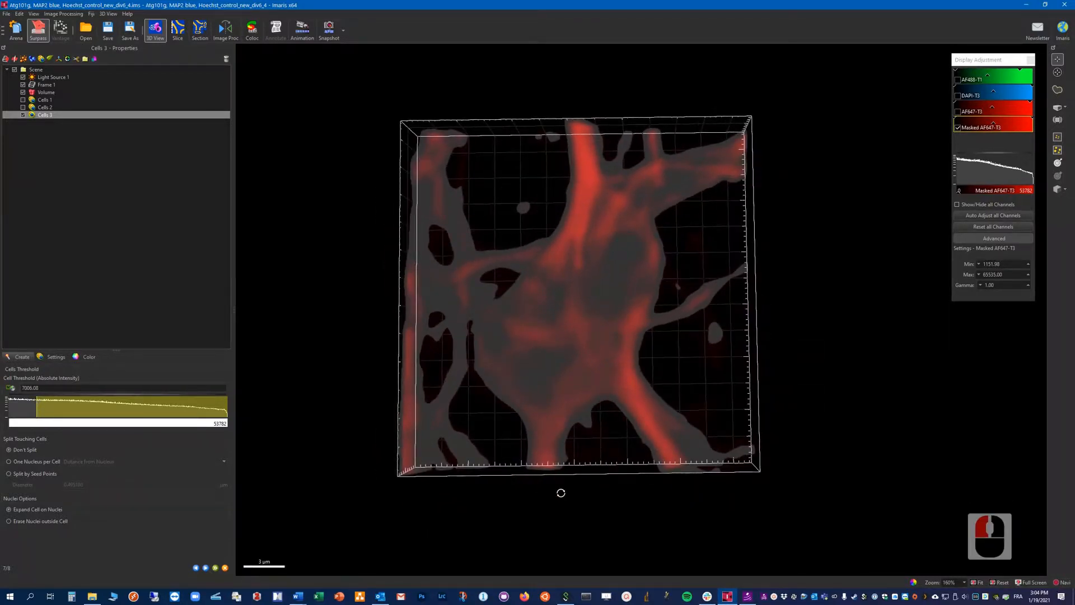
left_click(561, 493)
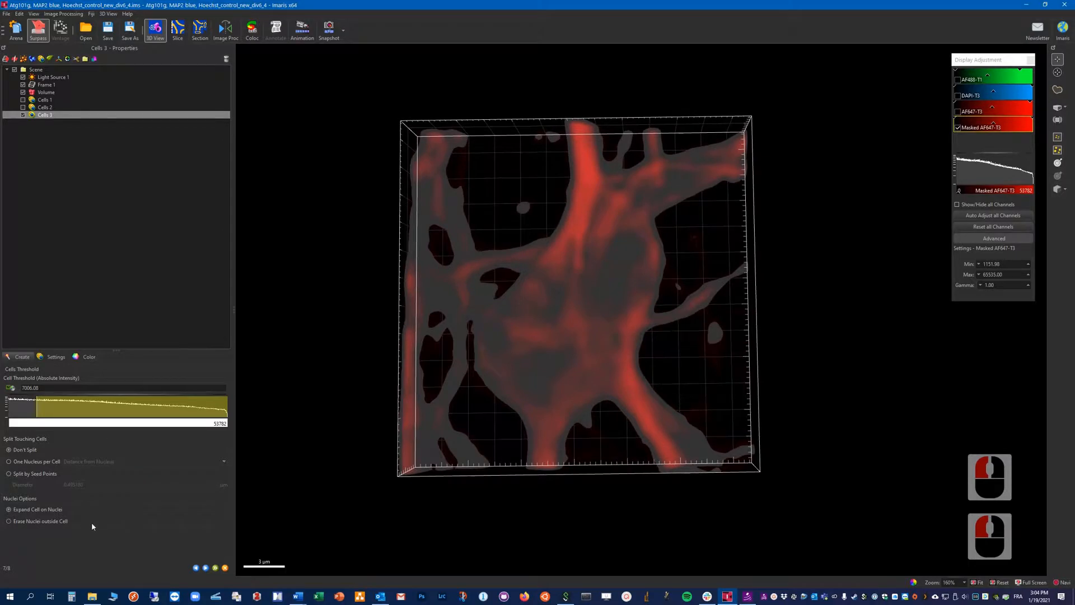
left_click(17, 462)
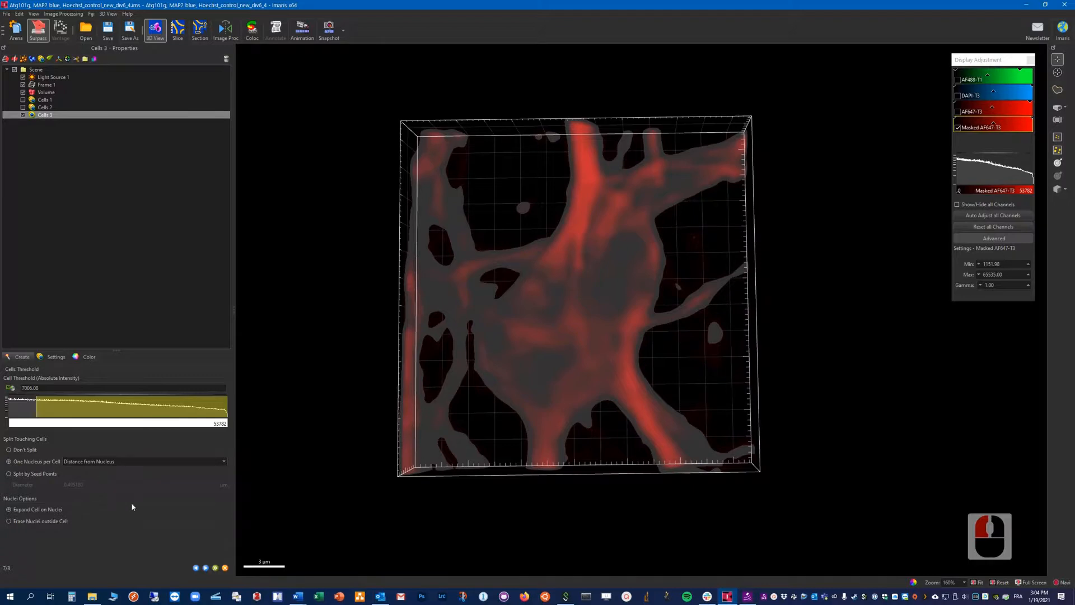
left_click(205, 568)
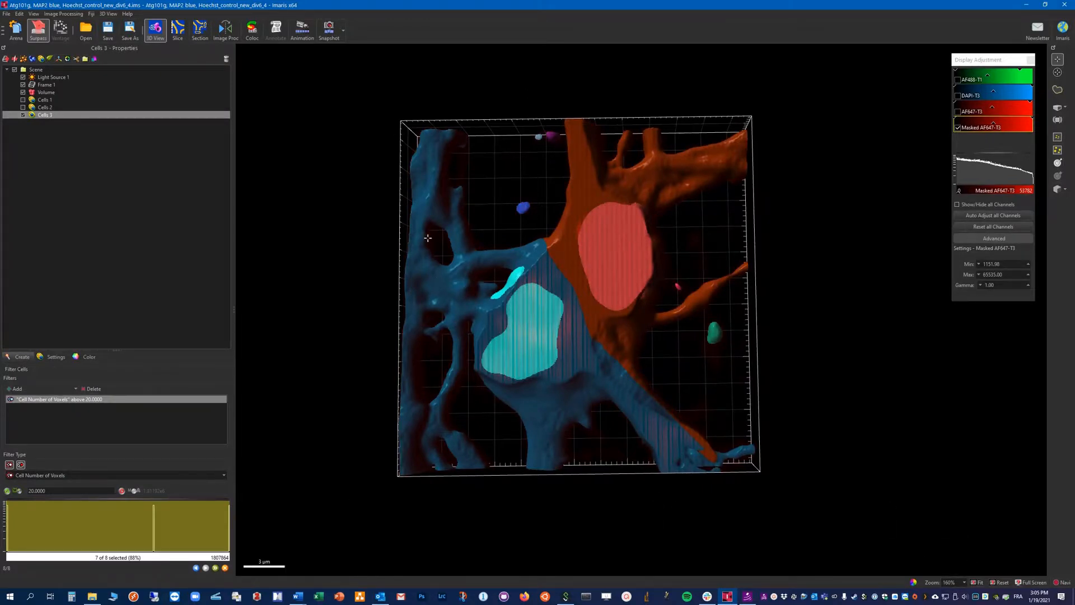
- Filter the cells by number of voxels above about 1.12e5 to drop the small fragments, and finish creating Cells 3
left_click(21, 518)
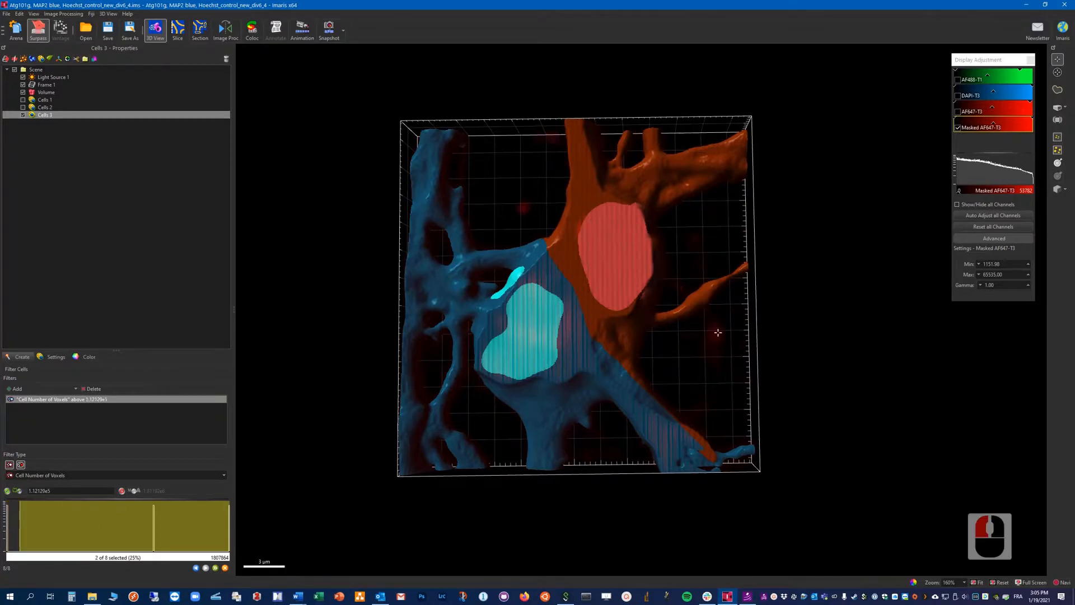
mouse_move(20, 518)
left_mouse_down()
mouse_move(7, 518)
mouse_move(20, 518)
left_mouse_up()
left_click(215, 568)
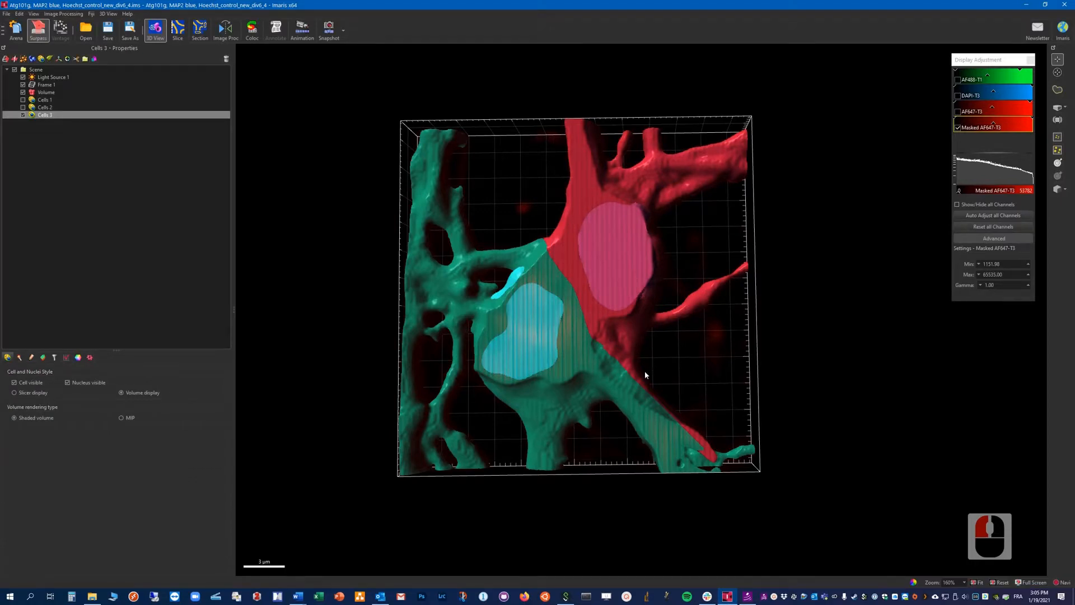
- Inspect the recomputed Cells 3 in 3D from several angles, with the Masked AF647-T3 channel hidden
left_click_drag(645, 374, 532, 255)
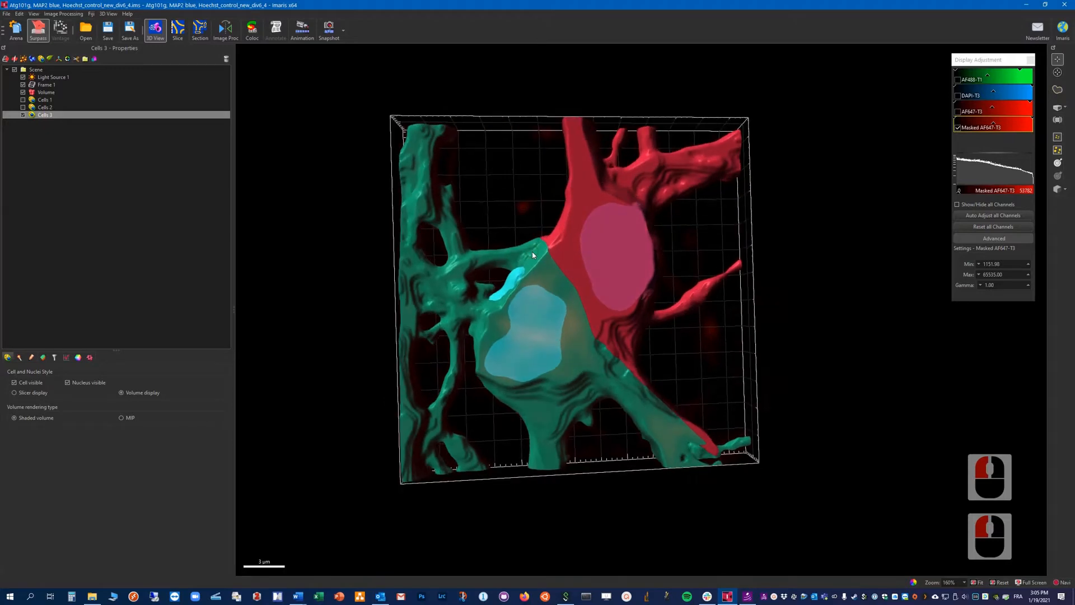
double_click(542, 327)
left_click_drag(626, 392, 568, 387)
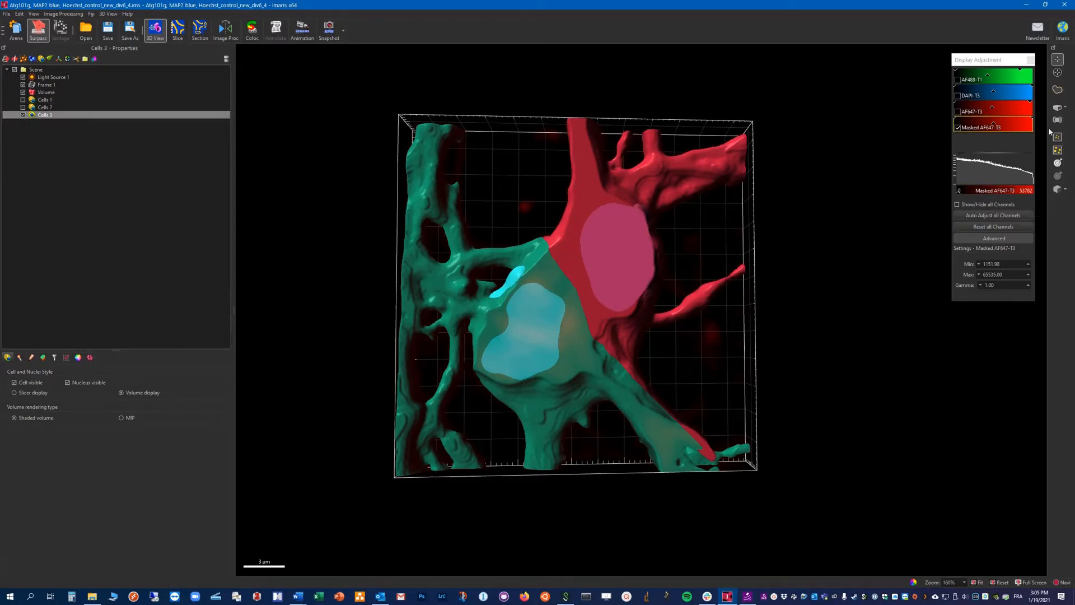
left_click(957, 128)
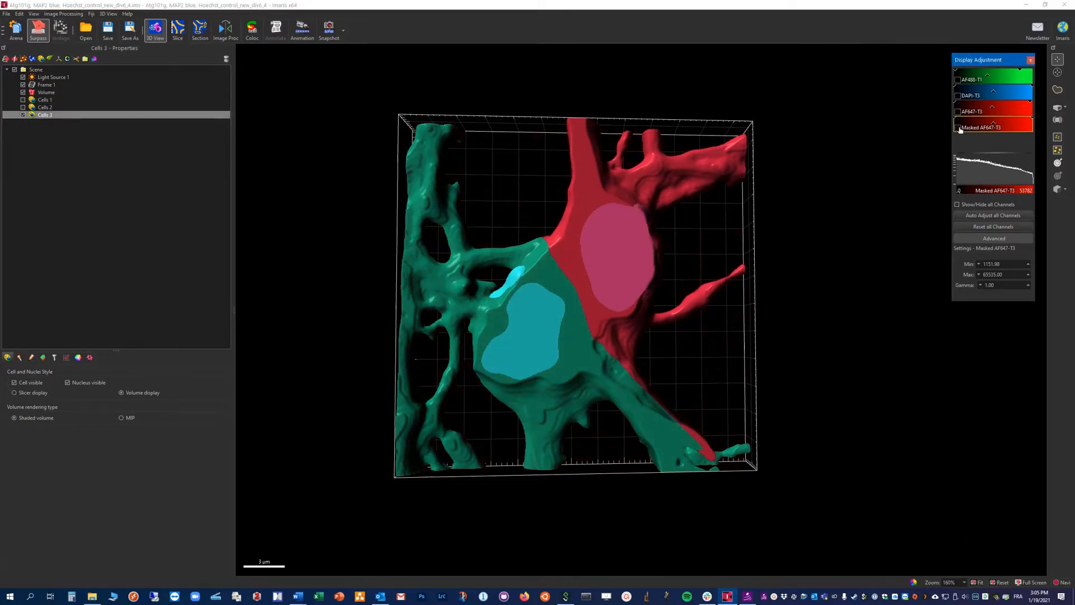
- Compare Cells 3 with Cells 1 by showing each one alone in the 3D view, ending with Cells 3 shown
left_click(23, 115)
left_click(23, 100)
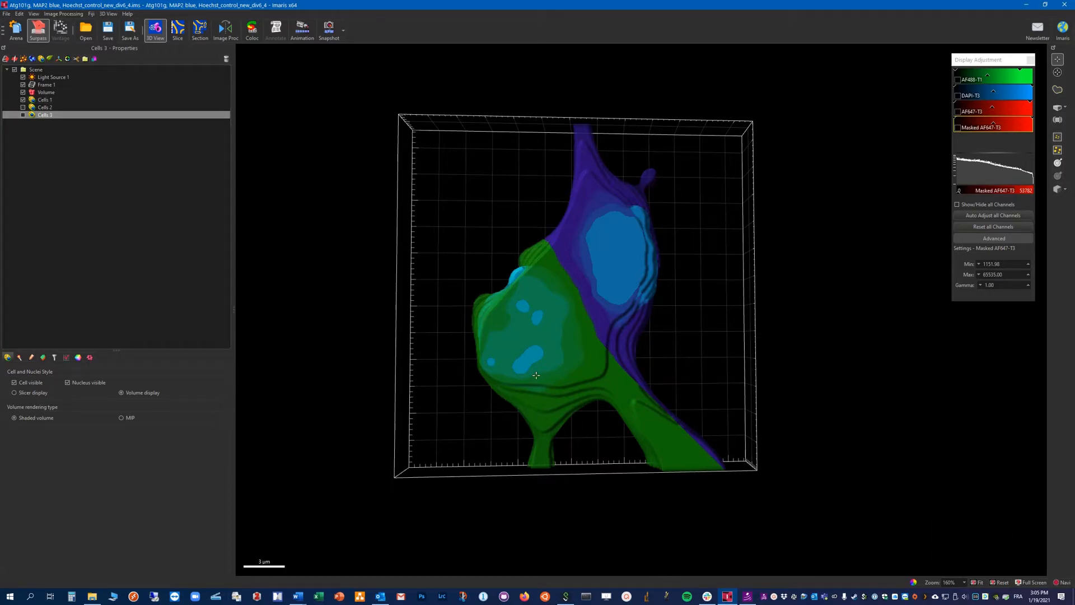
left_click_drag(556, 430, 519, 324)
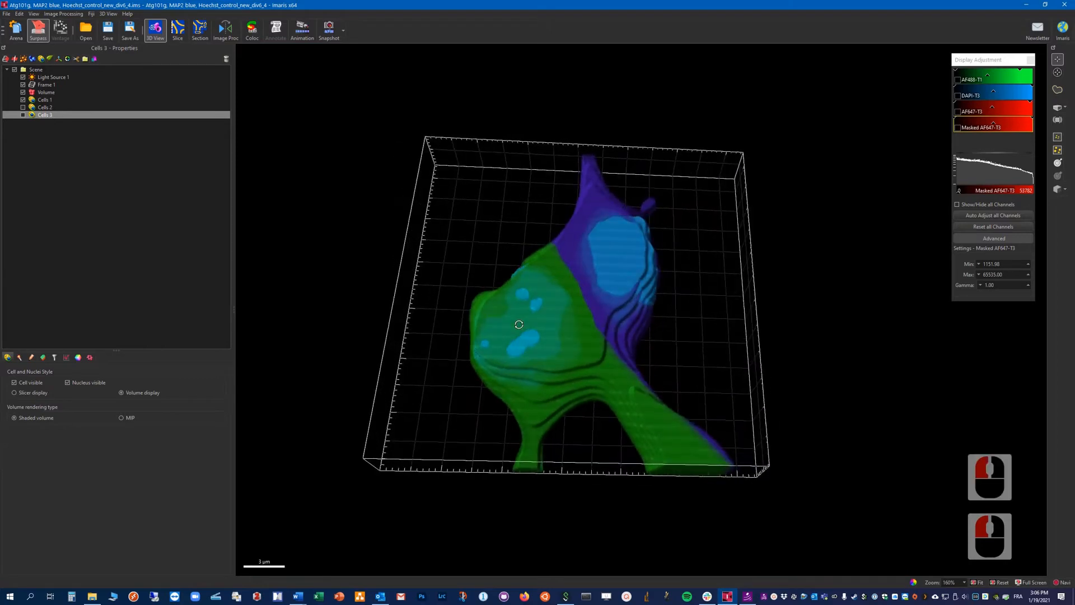
left_click(23, 100)
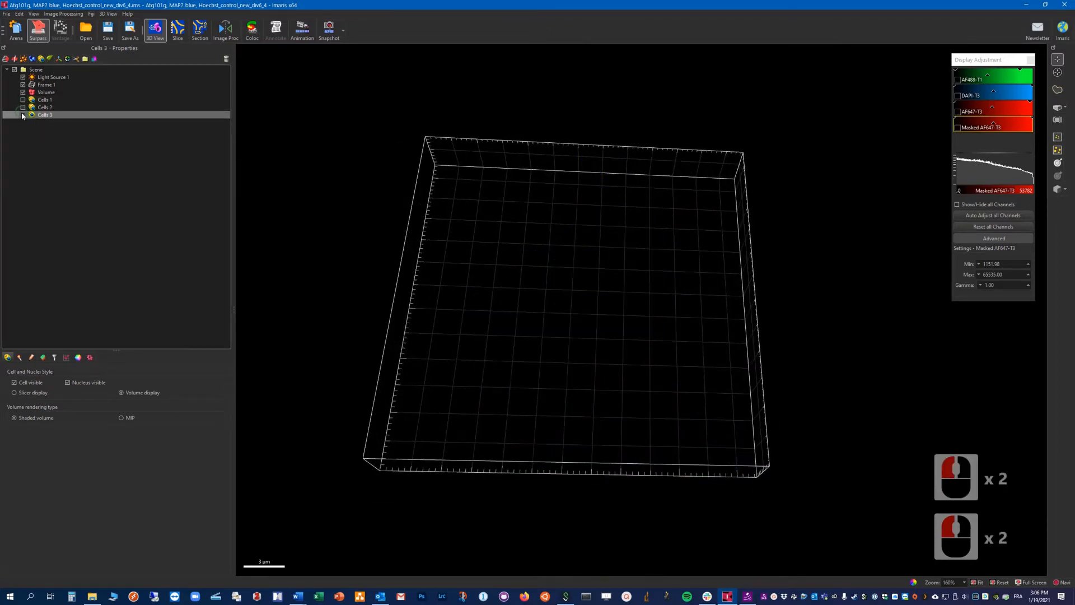
left_click(23, 114)
left_click_drag(588, 269, 595, 420)
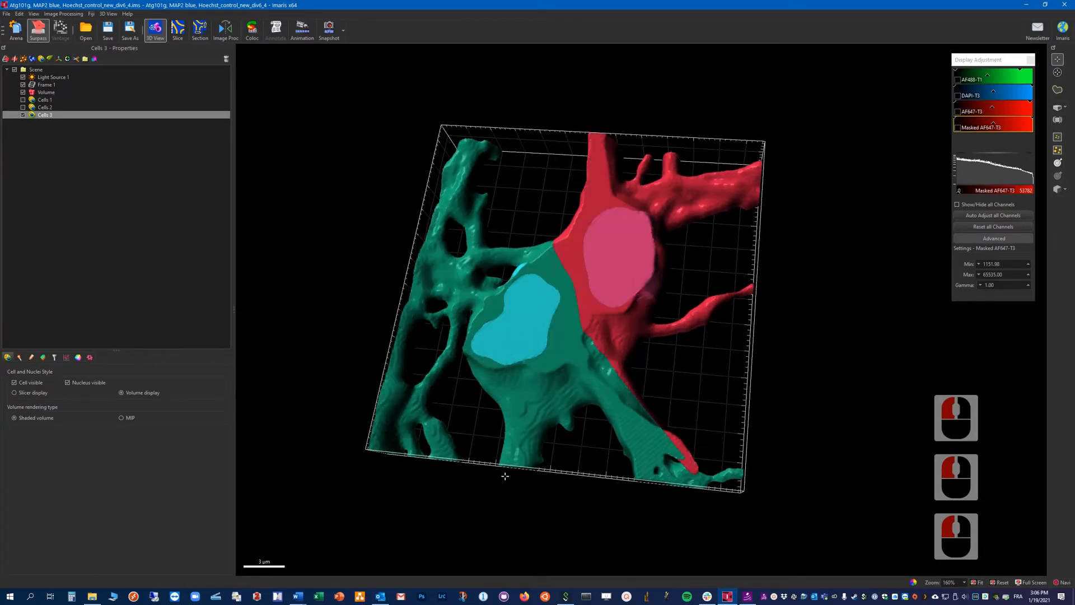